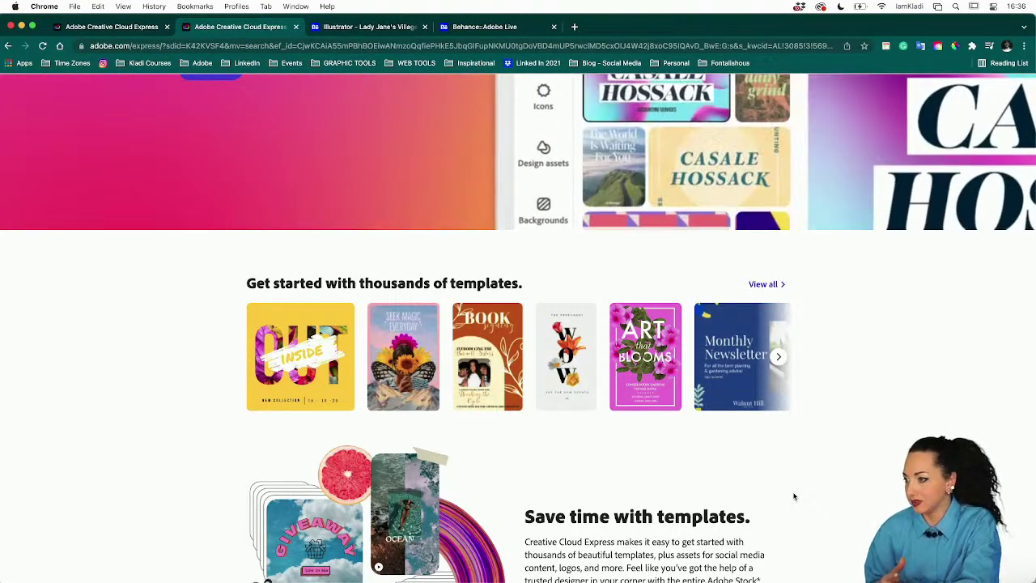
- Look through the templates section of the Creative Cloud Express landing page
scroll(775, 511, down, 5)
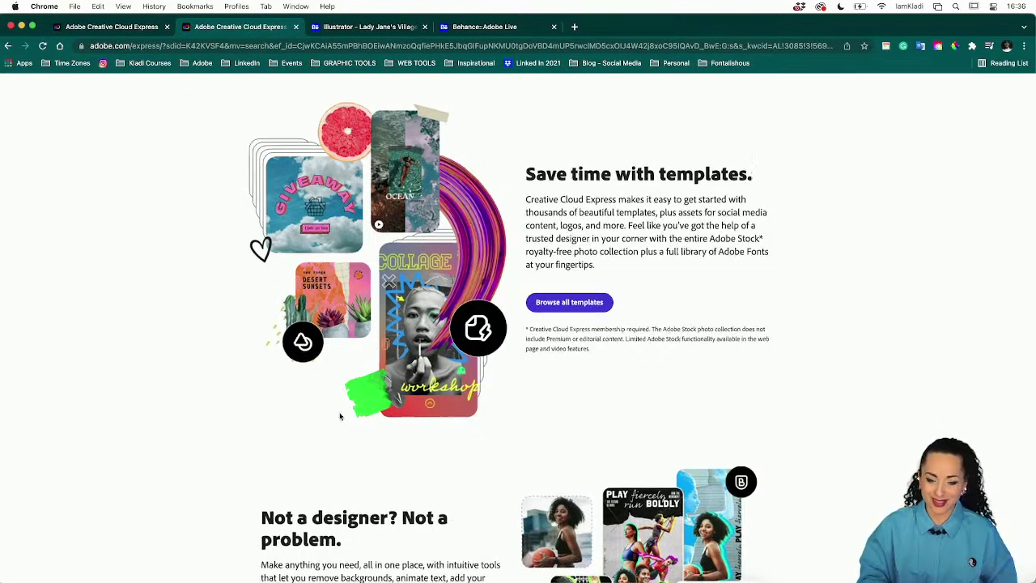
scroll(340, 416, up, 3)
scroll(340, 417, up, 1)
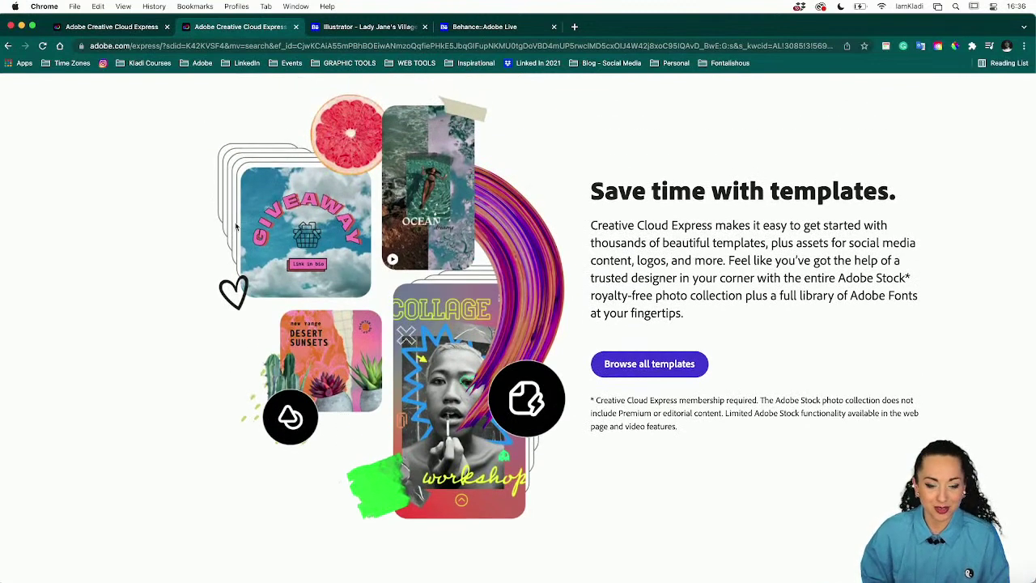
- Open the recent bakery logo project and the recent cake flyer project to review their designs, returning to the home page after each
click(130, 29)
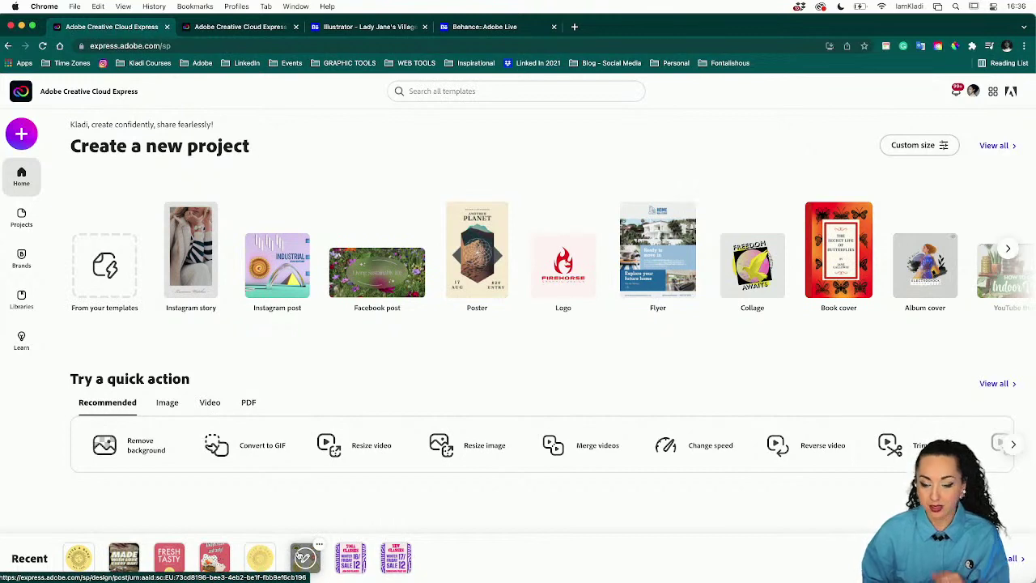
click(305, 557)
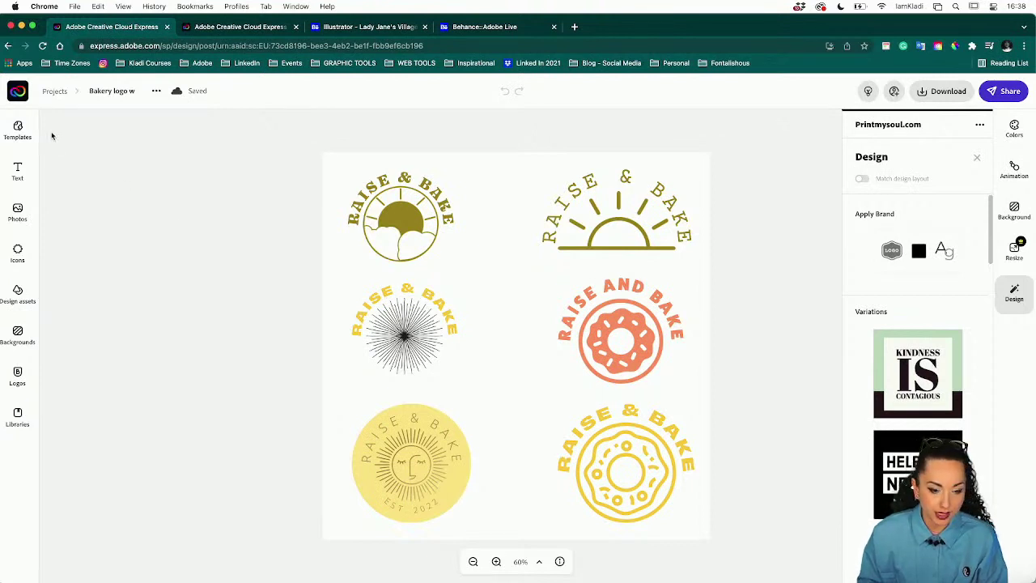
click(14, 97)
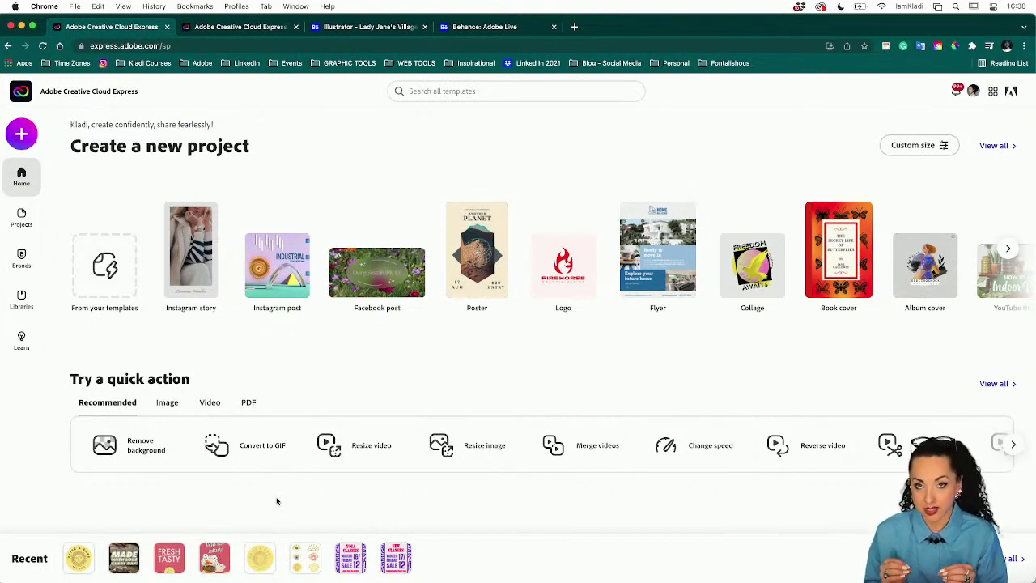
click(203, 571)
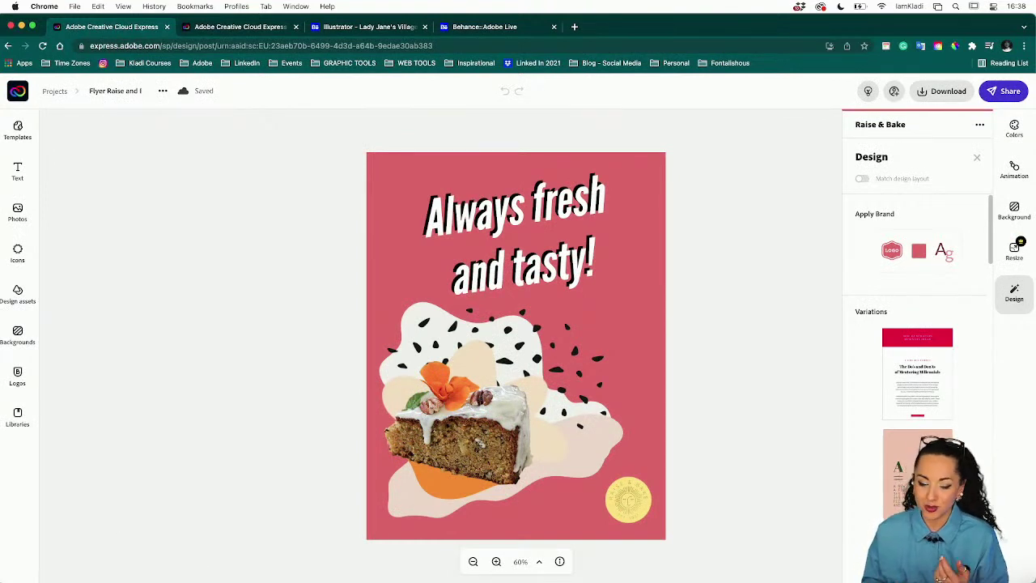
click(505, 465)
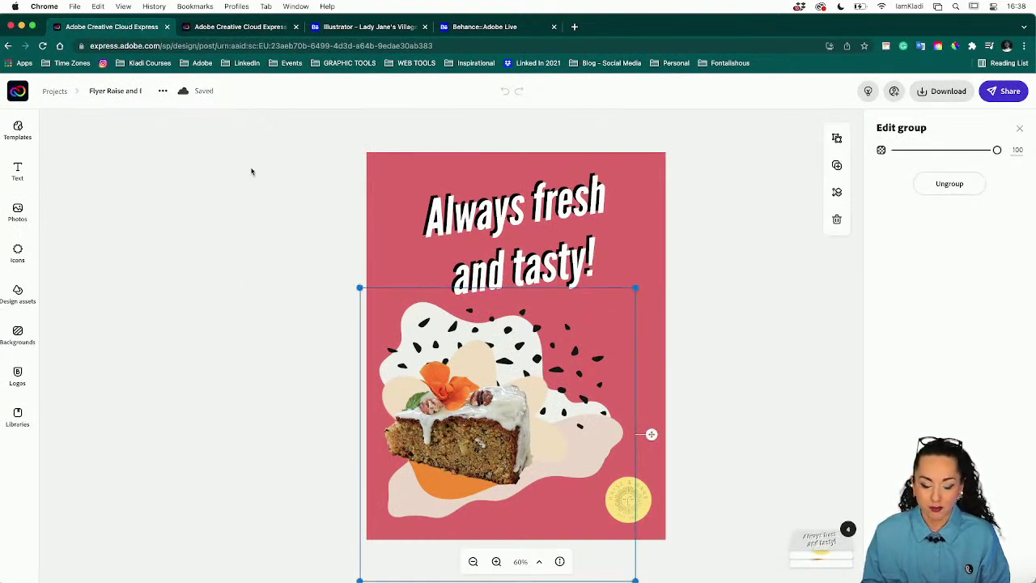
click(9, 94)
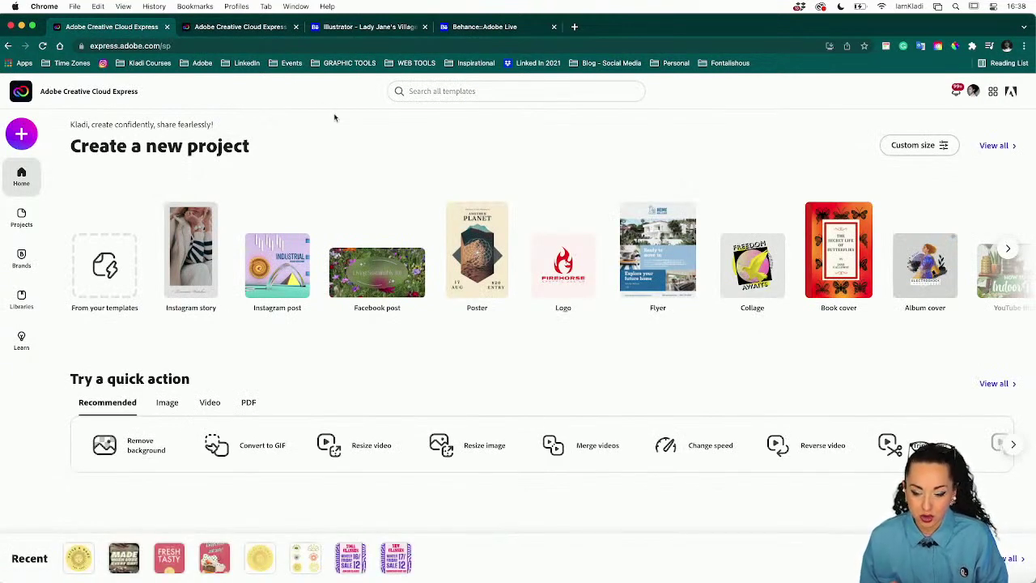
- Search all templates for "social media" and browse through the resulting designs
click(463, 91)
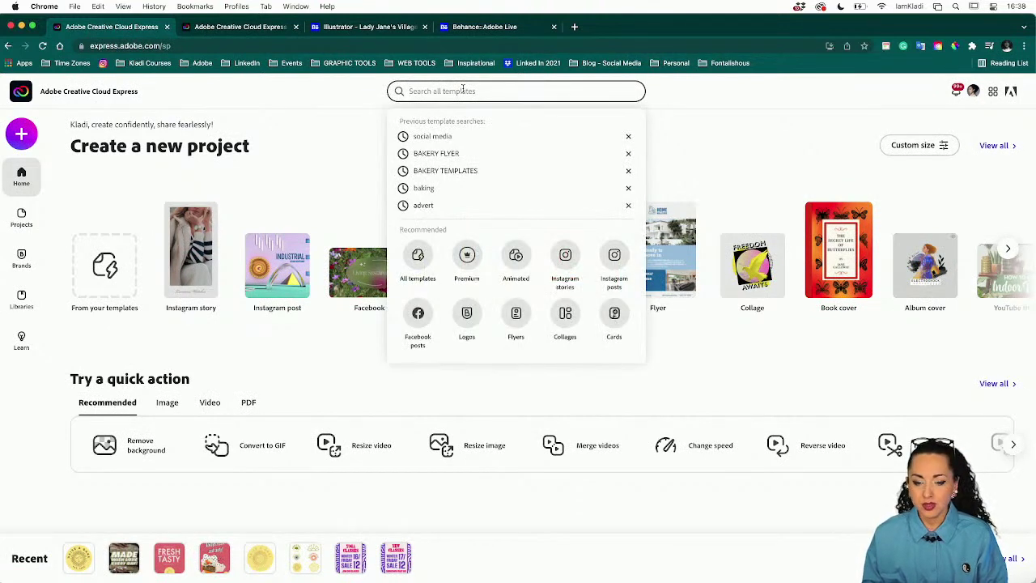
click(433, 139)
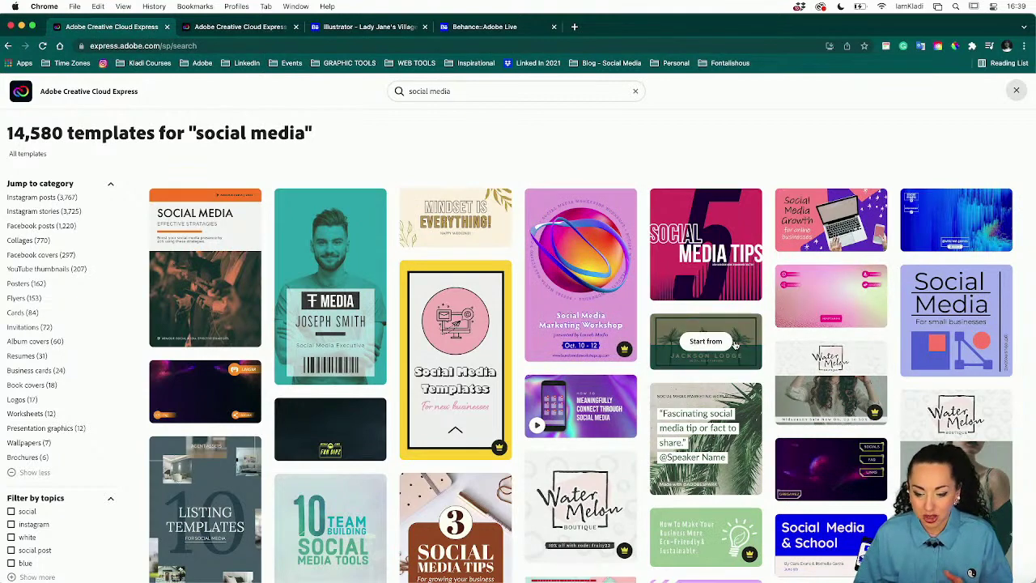
scroll(735, 344, down, 2)
scroll(735, 344, down, 3)
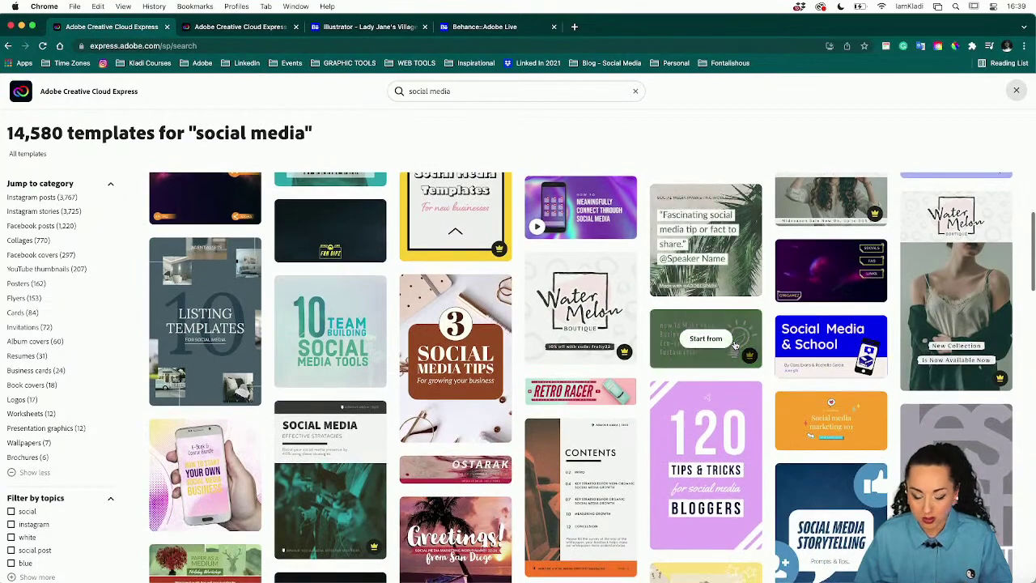
scroll(735, 344, down, 7)
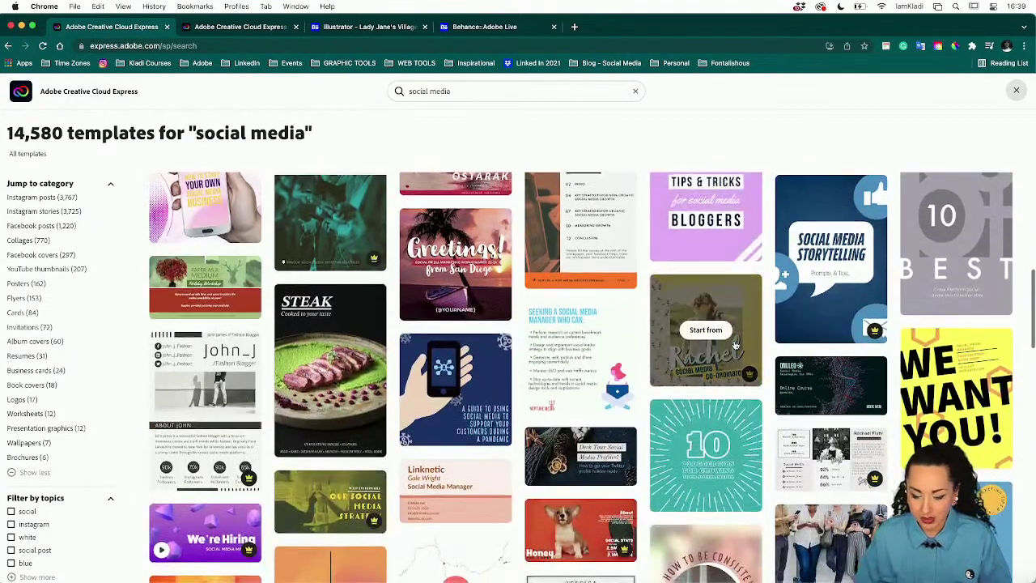
scroll(735, 344, down, 3)
scroll(736, 345, down, 3)
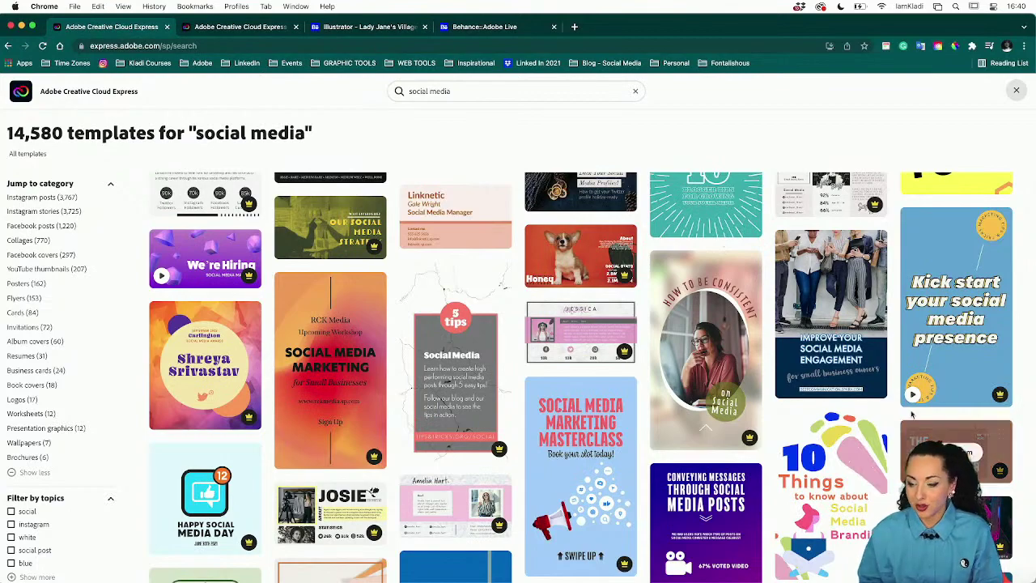
- Create a project from the animated "Kick start your social media presence" template and close the text assets
mouse_move(919, 404)
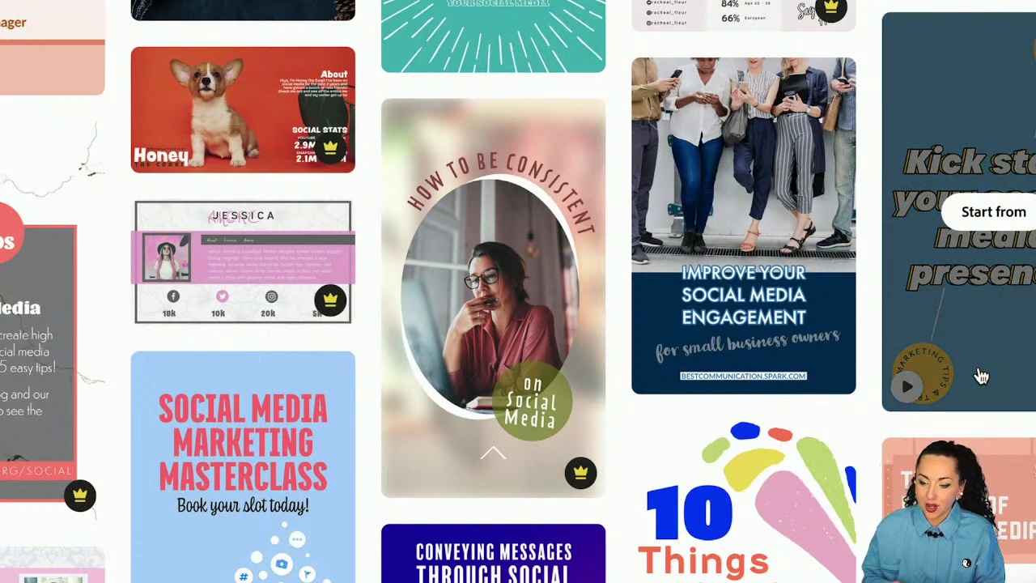
click(979, 373)
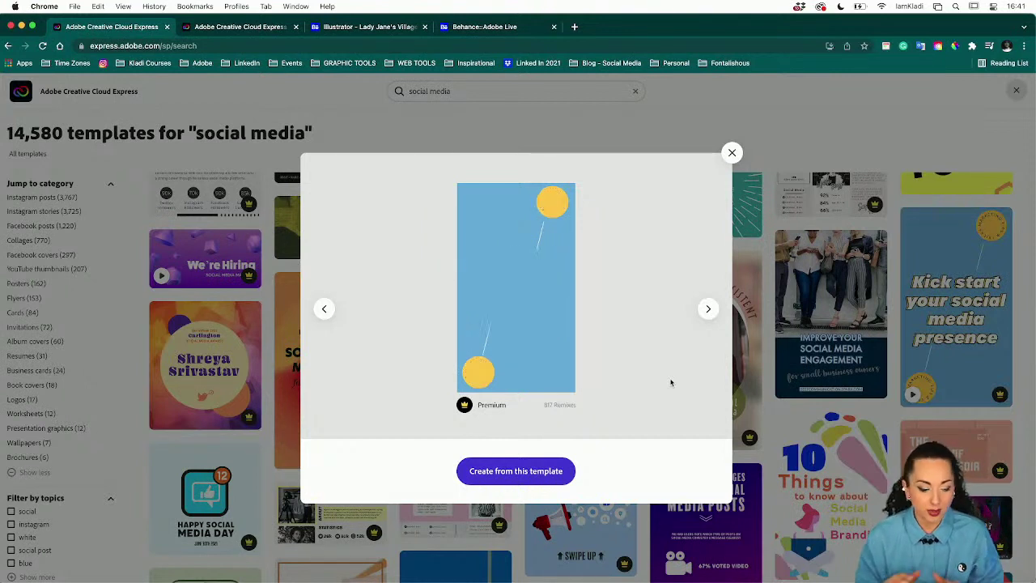
click(546, 473)
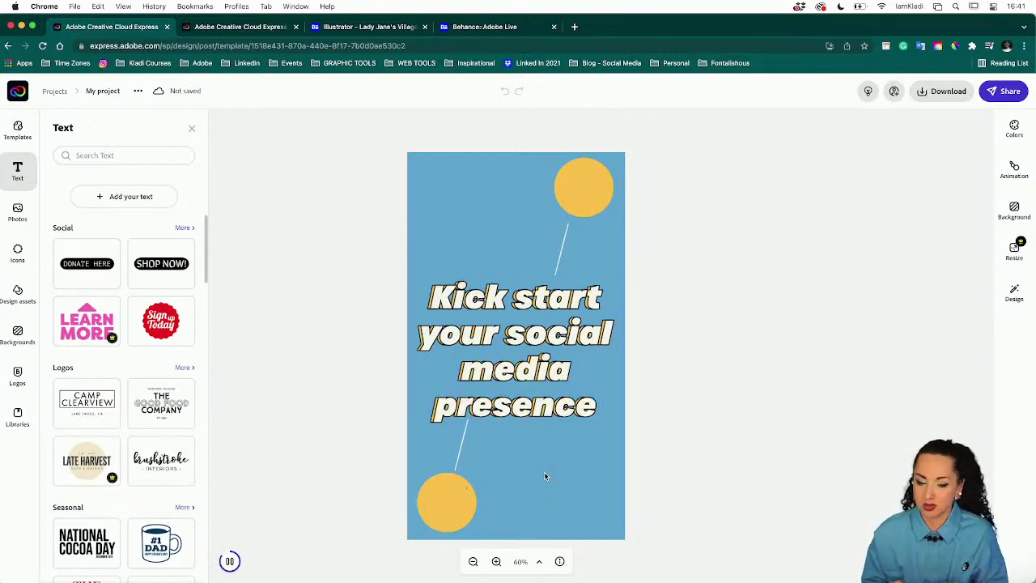
click(685, 225)
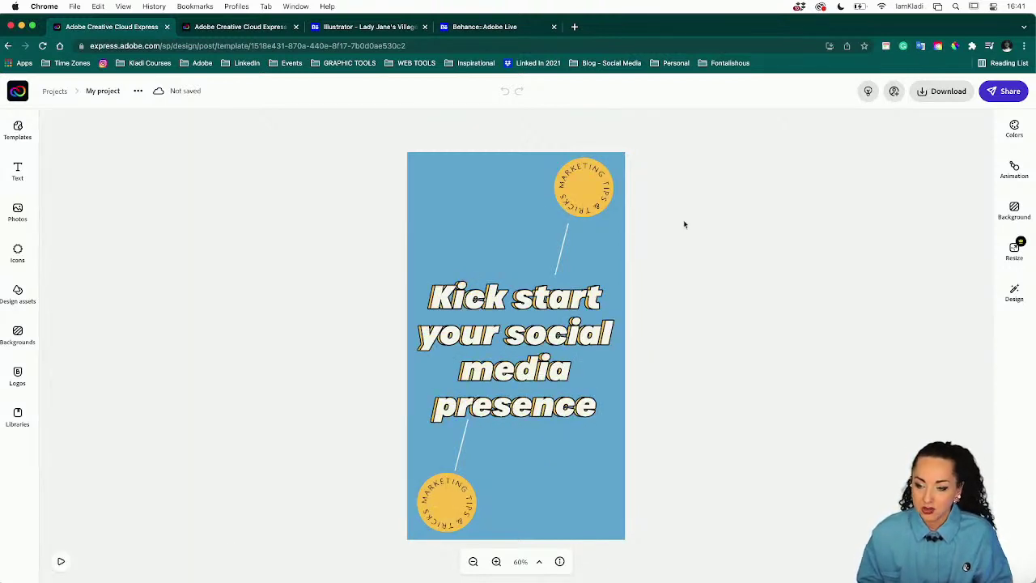
- Try to replace the front heading text with "MADE WITH LOVE EVERYDAY" and its first word with "BAKING"
click(525, 303)
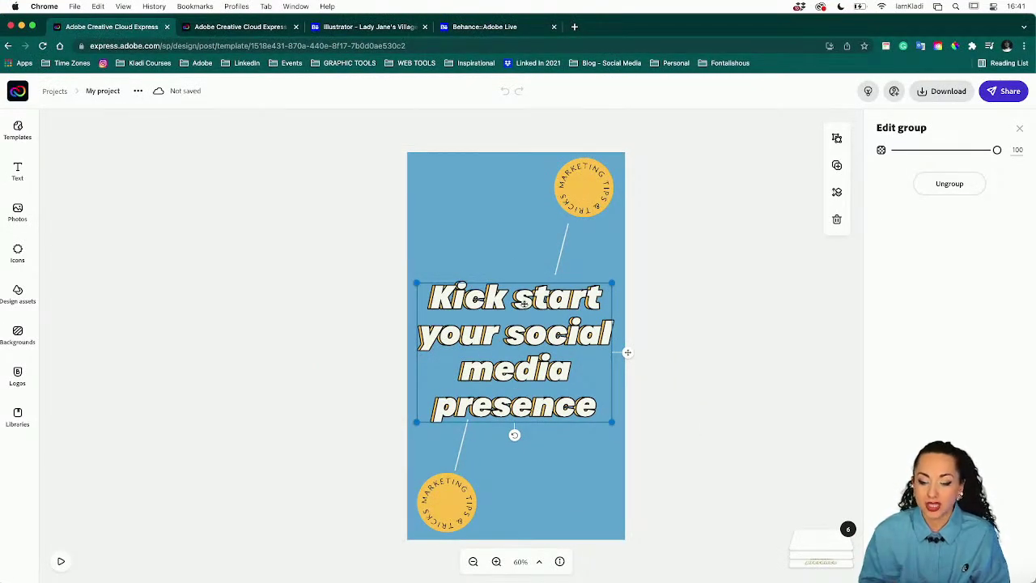
click(525, 301)
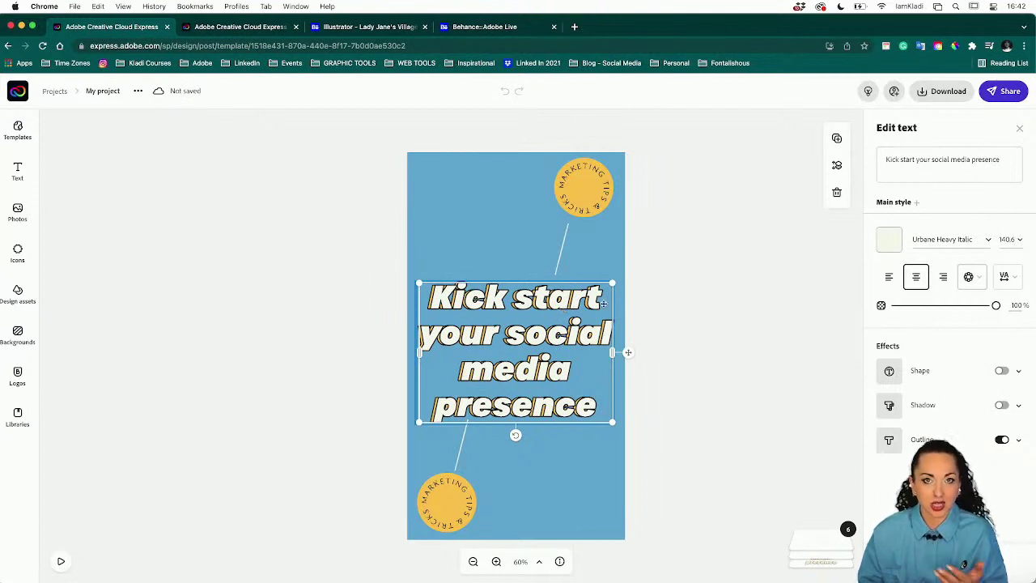
click(903, 165)
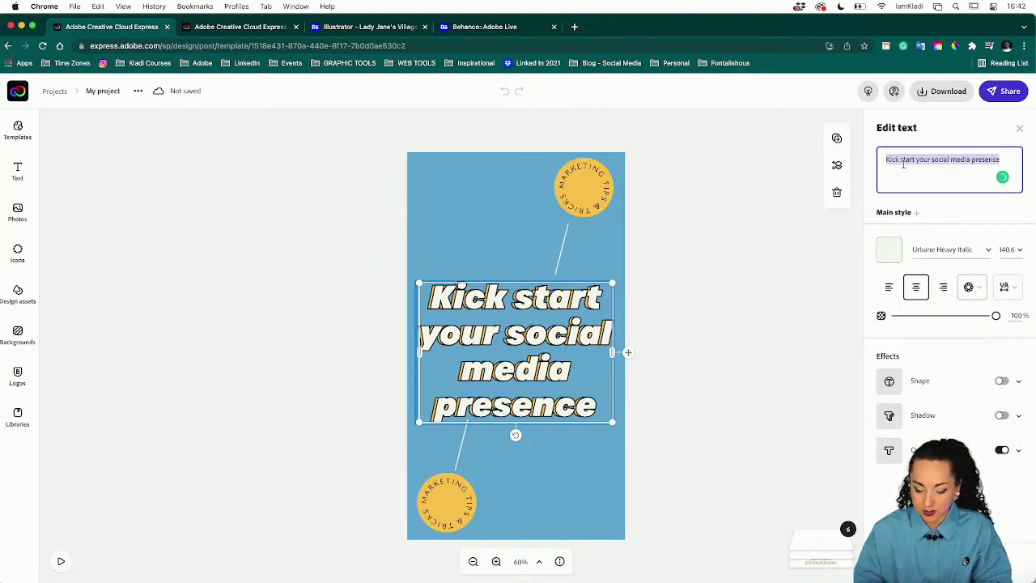
text(MADE)
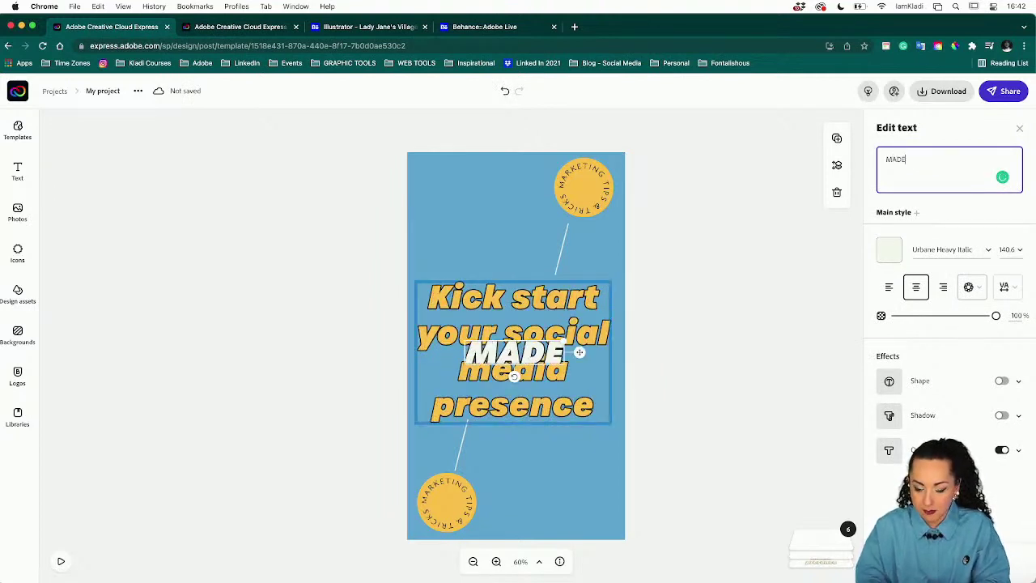
key(BackSpace)
key(BackSpace)
text(DE WITH )
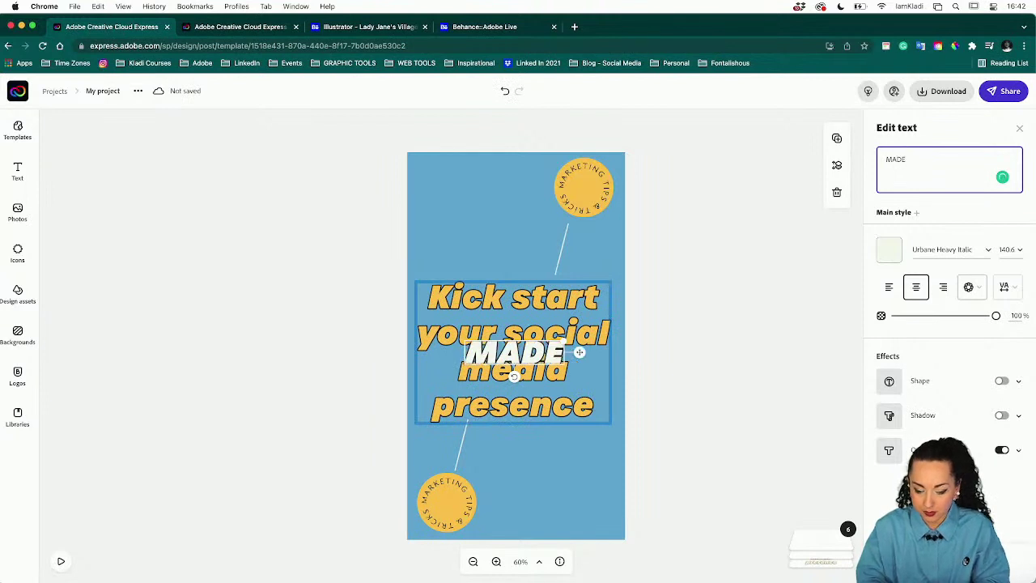
text(LOV)
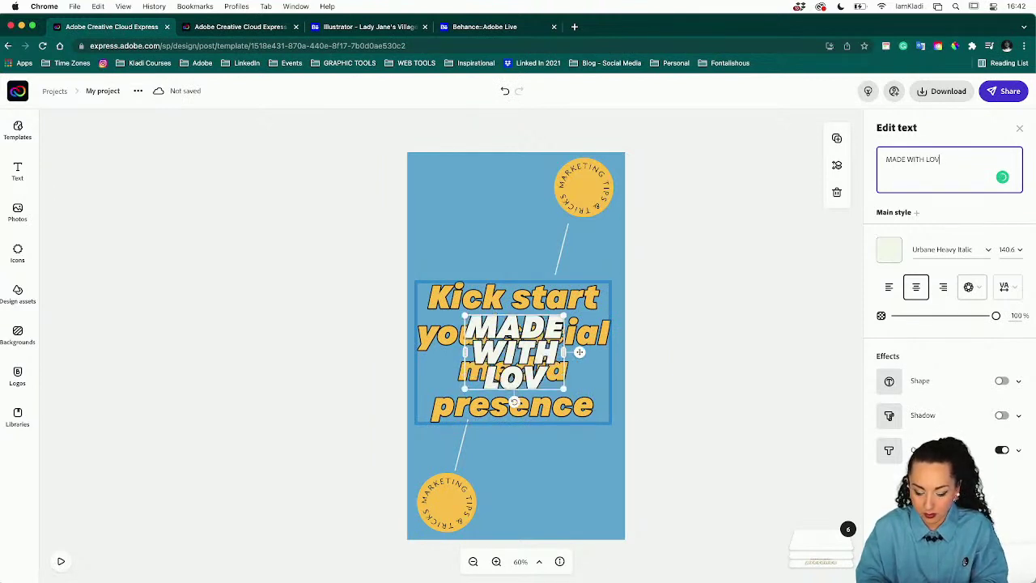
text(E EVERYDA)
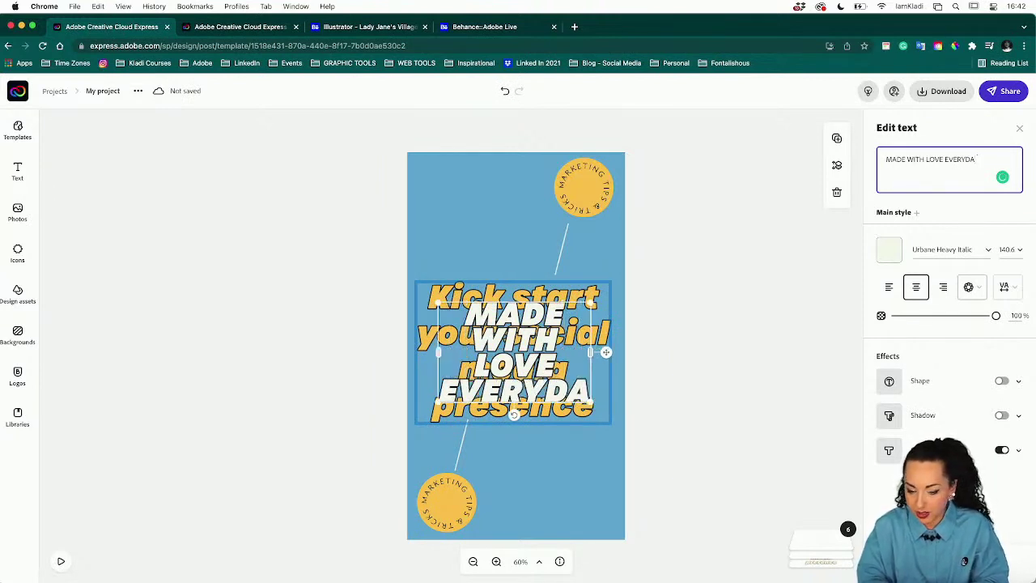
text(Y)
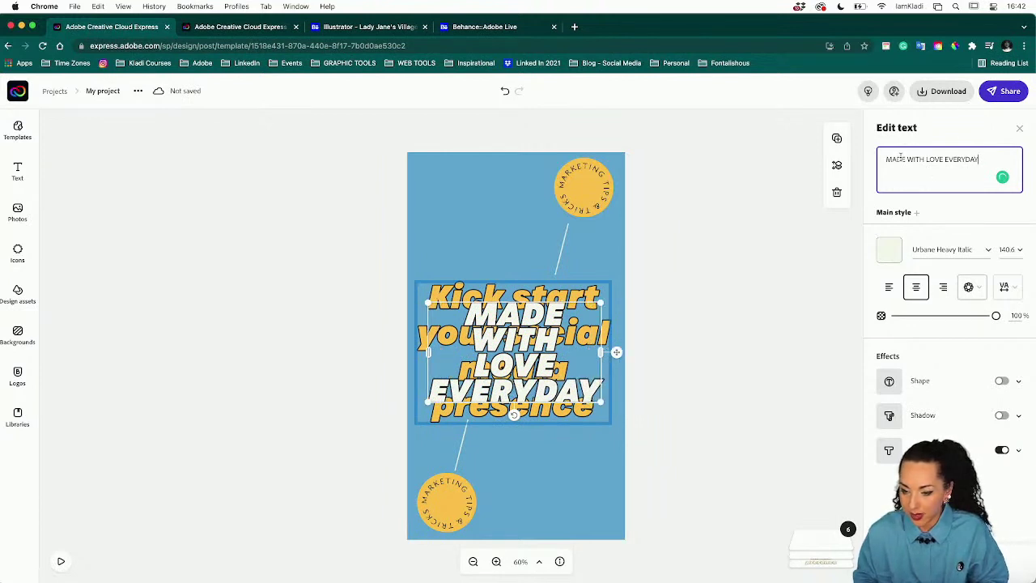
double_click(896, 158)
text(BAKING)
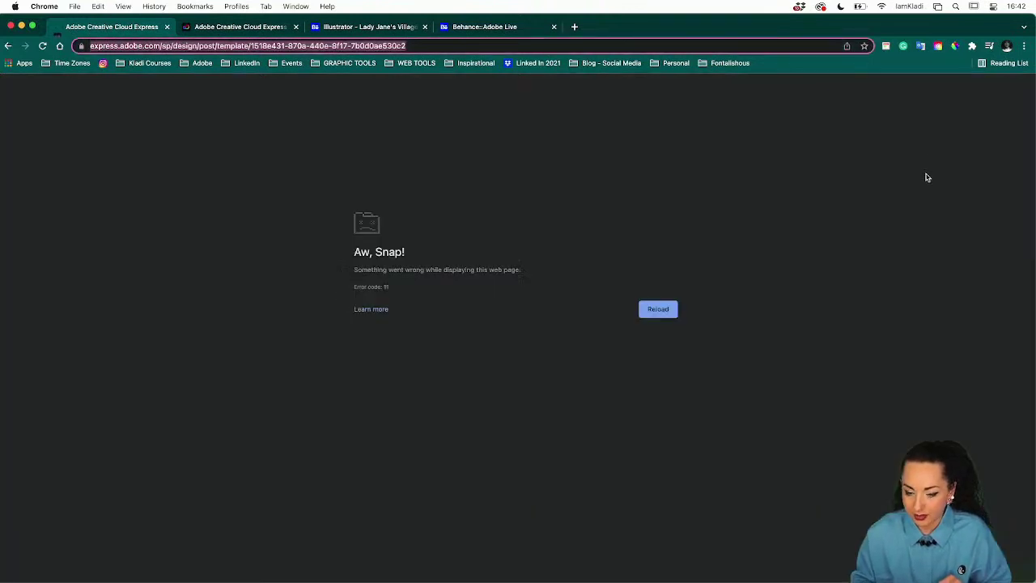
- Reload the crashed template page from its existing address
click(166, 45)
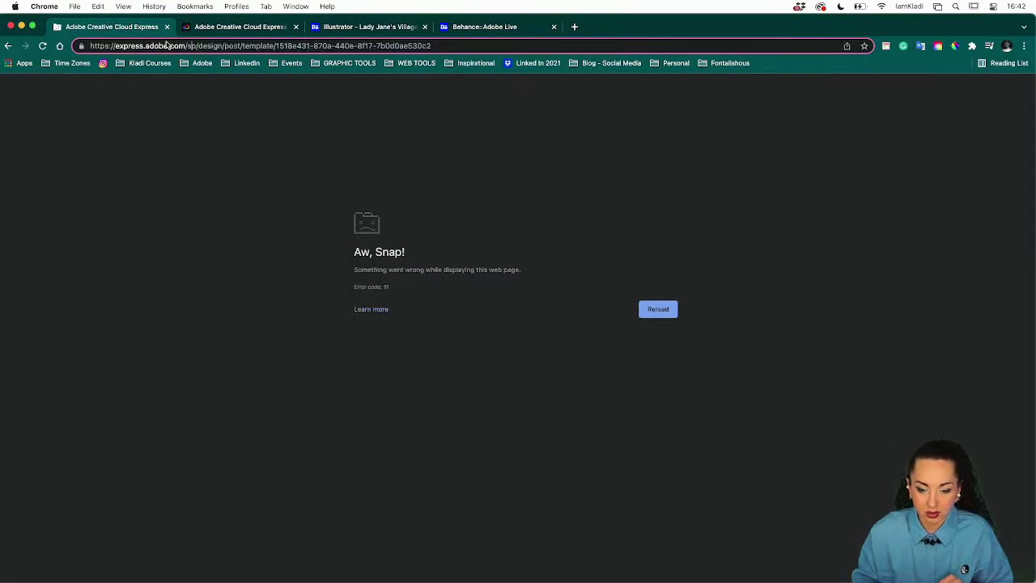
key(Return)
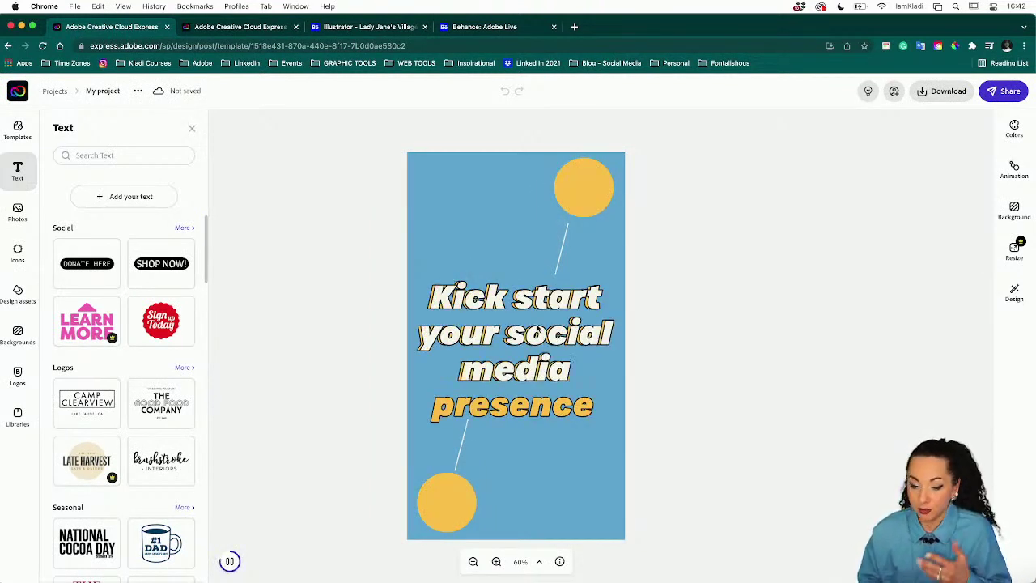
- Replace the front layer of the "Kick start your social media presence" heading with "MADE WITH LOVE EVERY DAY"
click(548, 301)
click(548, 301)
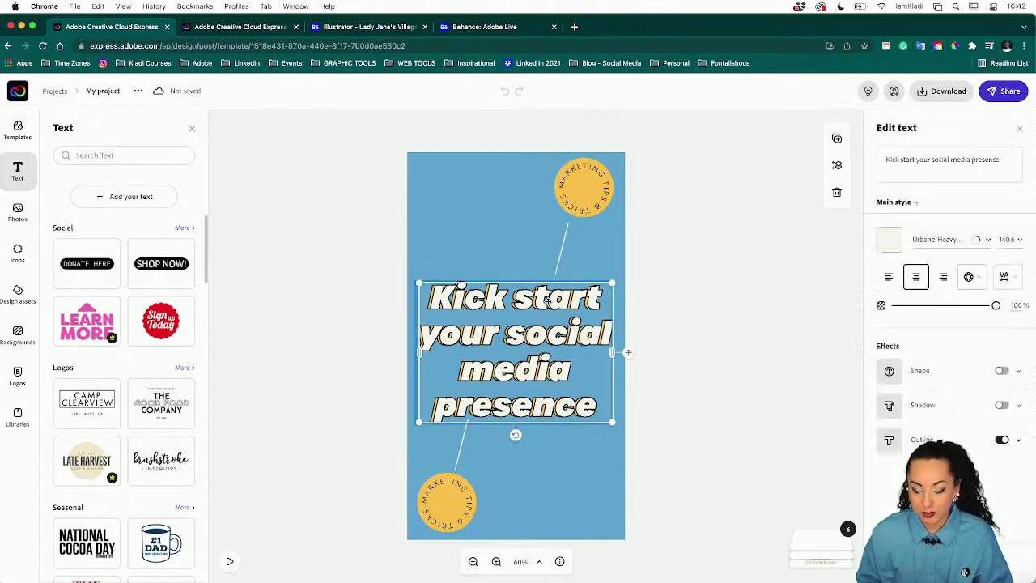
click(984, 180)
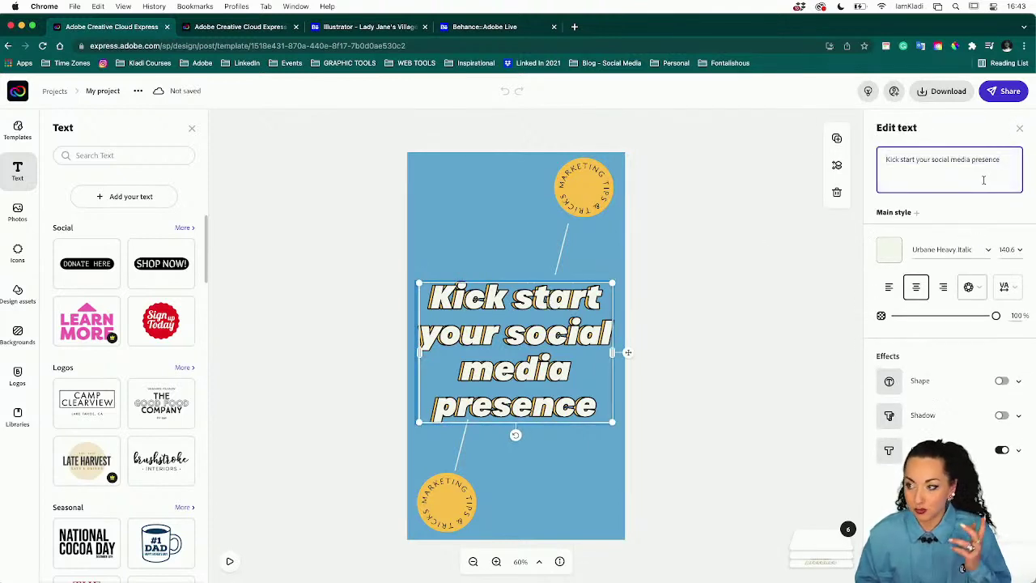
key(super+a)
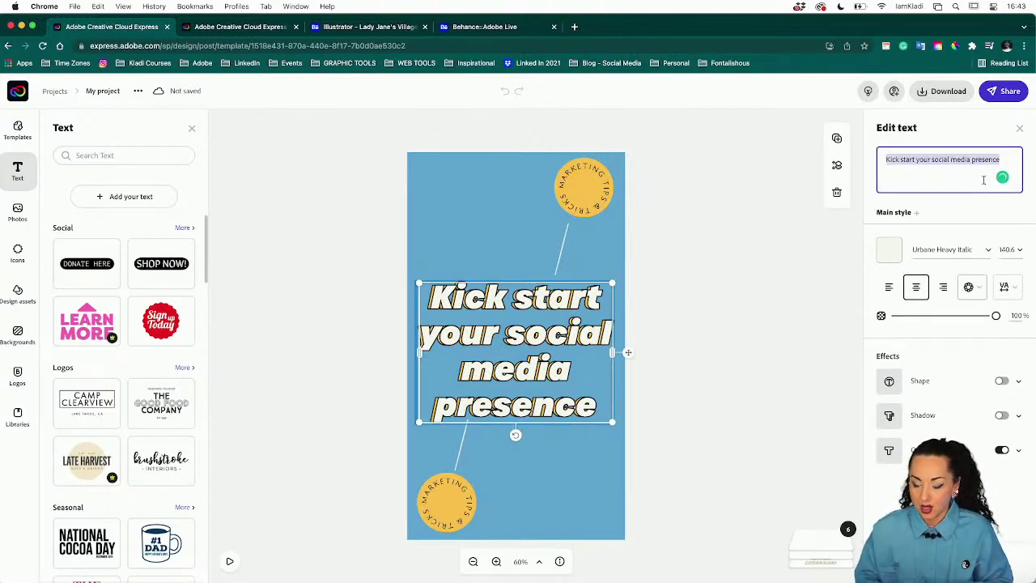
text(M)
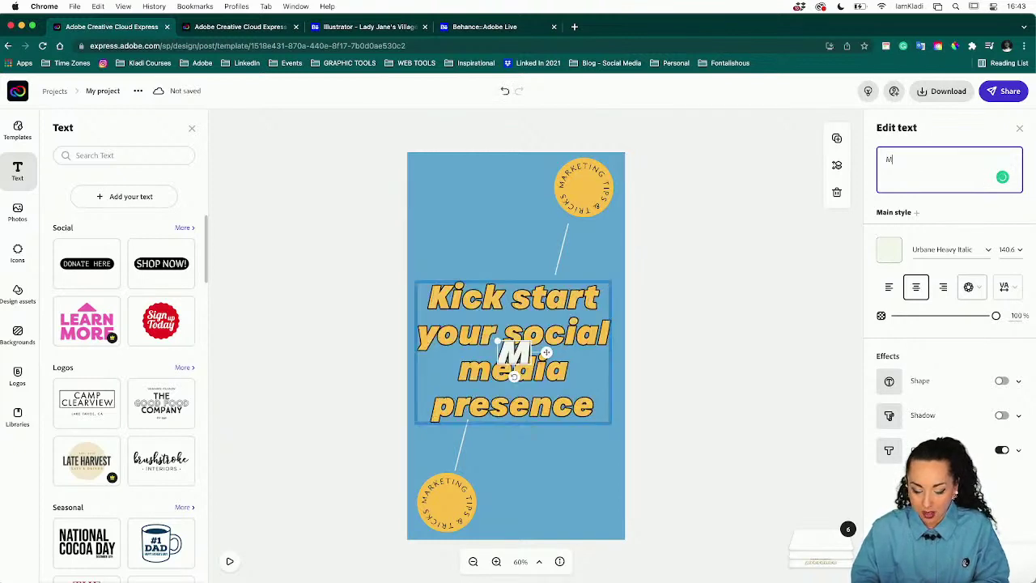
text(ADE WITH LOVE)
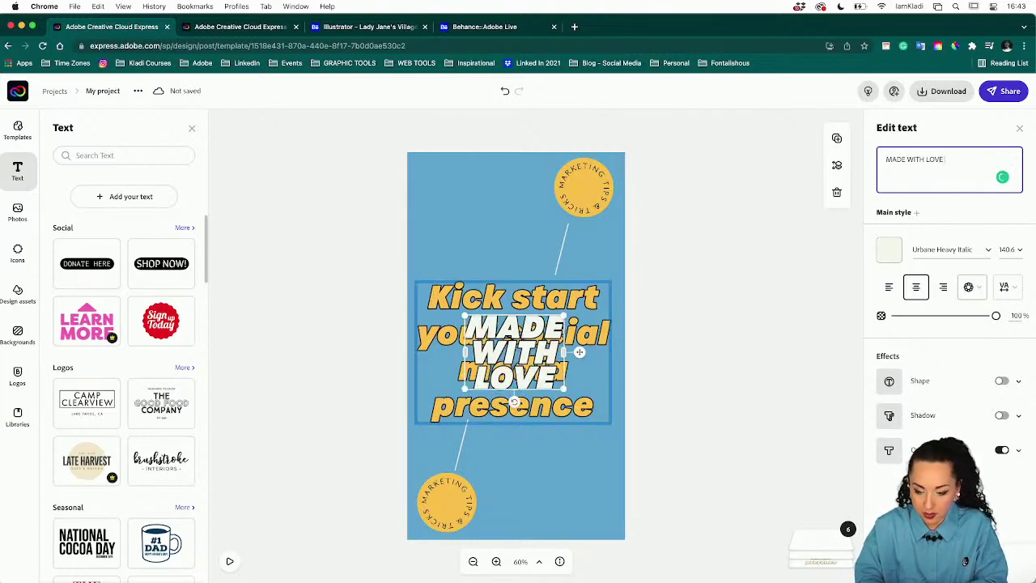
text( EVERY)
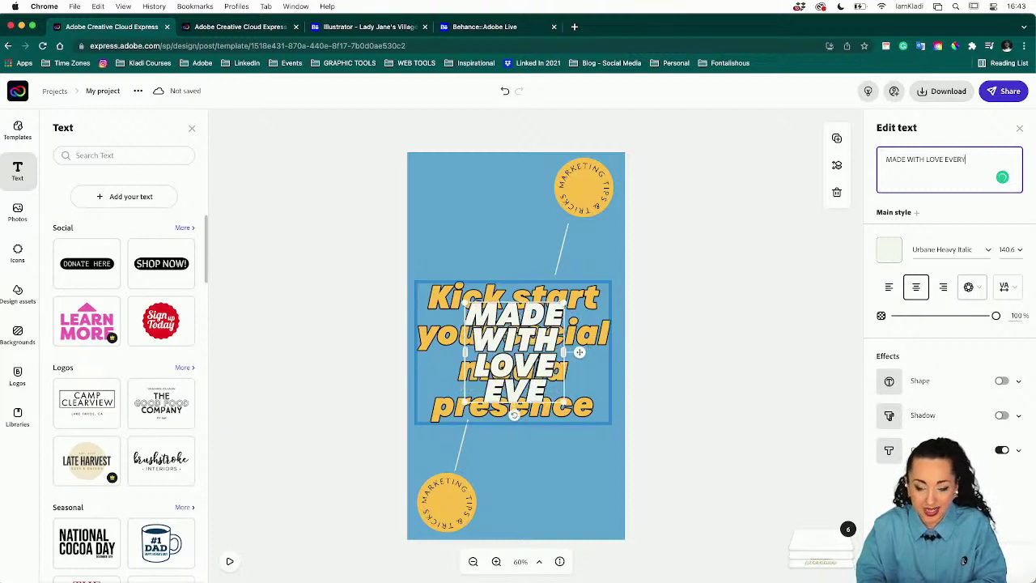
text( DAY)
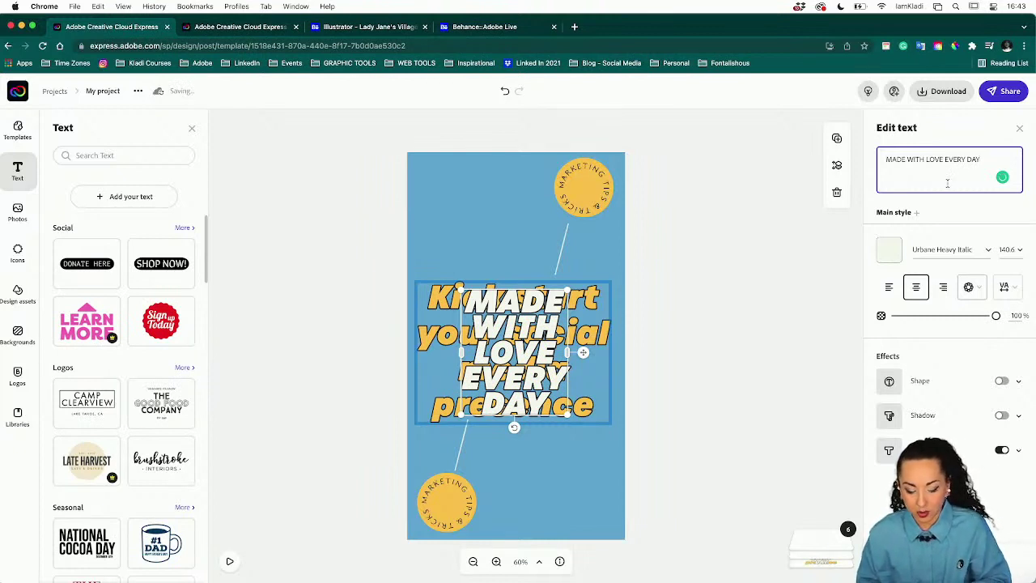
- Copy the full text "MADE WITH LOVE EVERY DAY" from the front heading layer
key(super+a)
key(super+c)
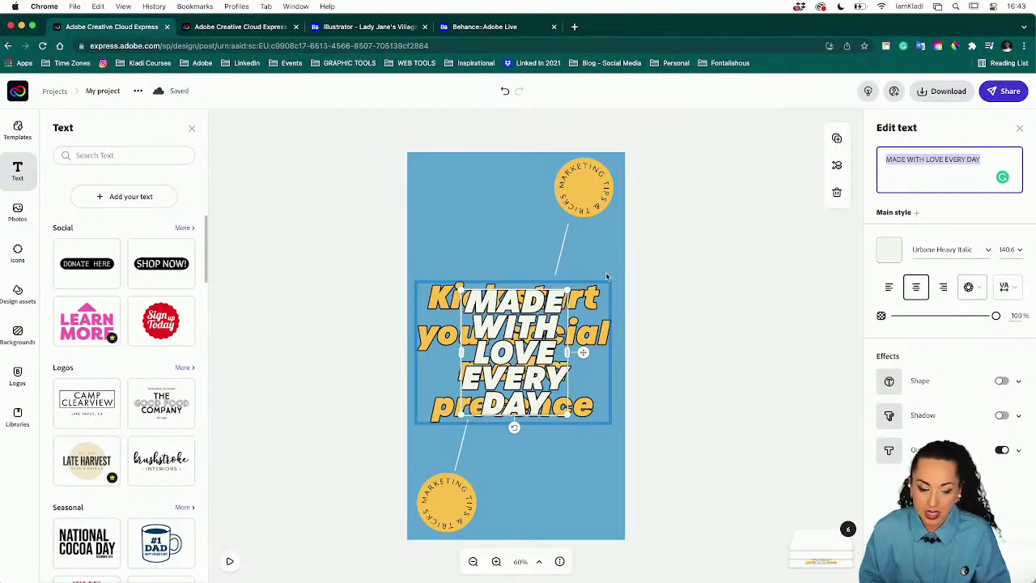
click(599, 338)
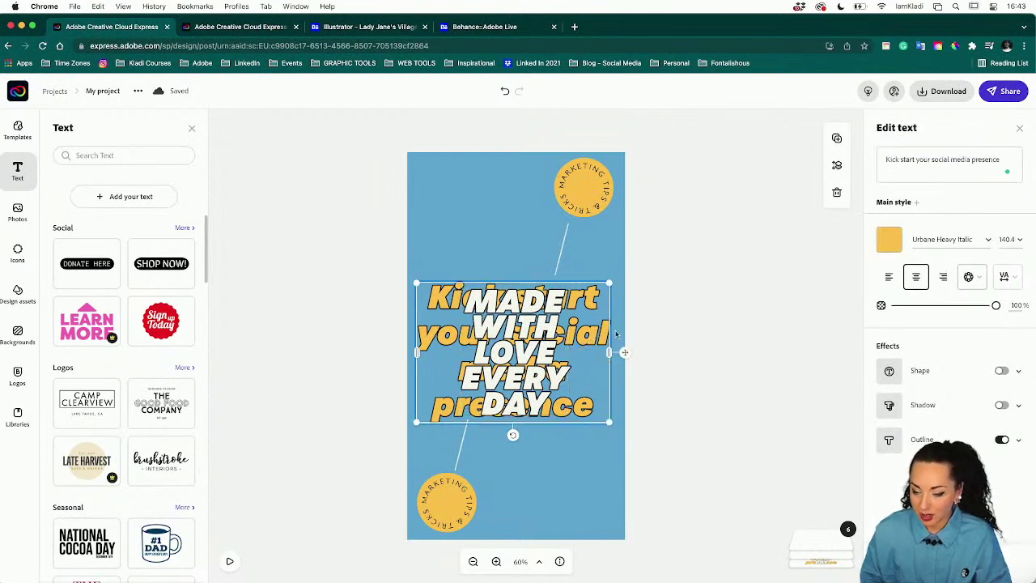
click(683, 324)
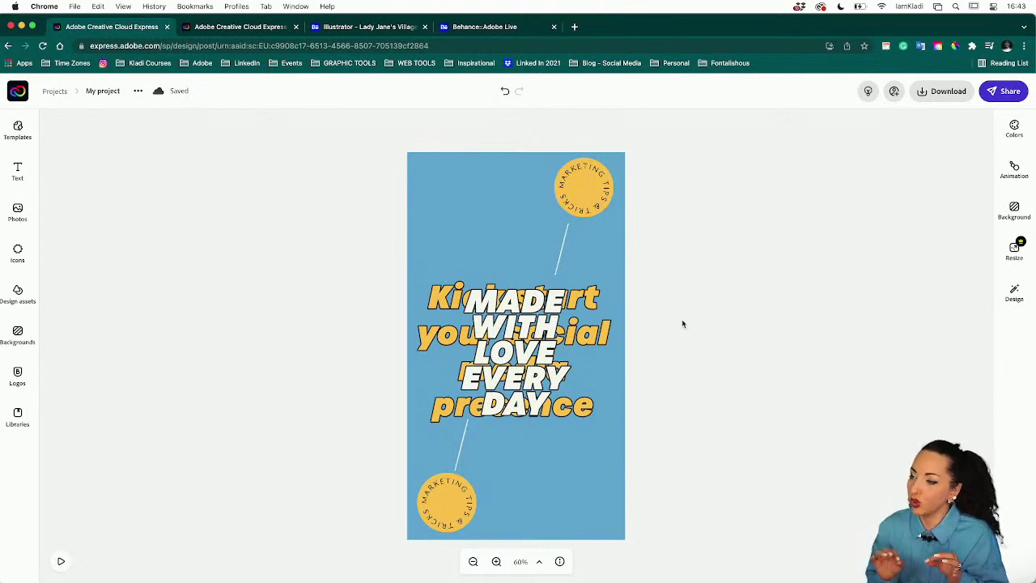
click(594, 343)
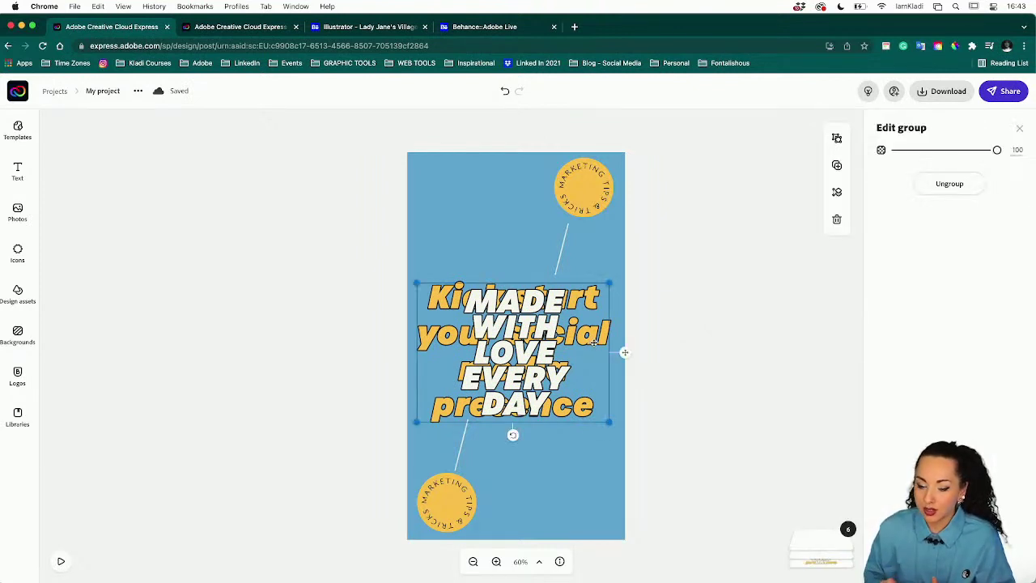
click(951, 184)
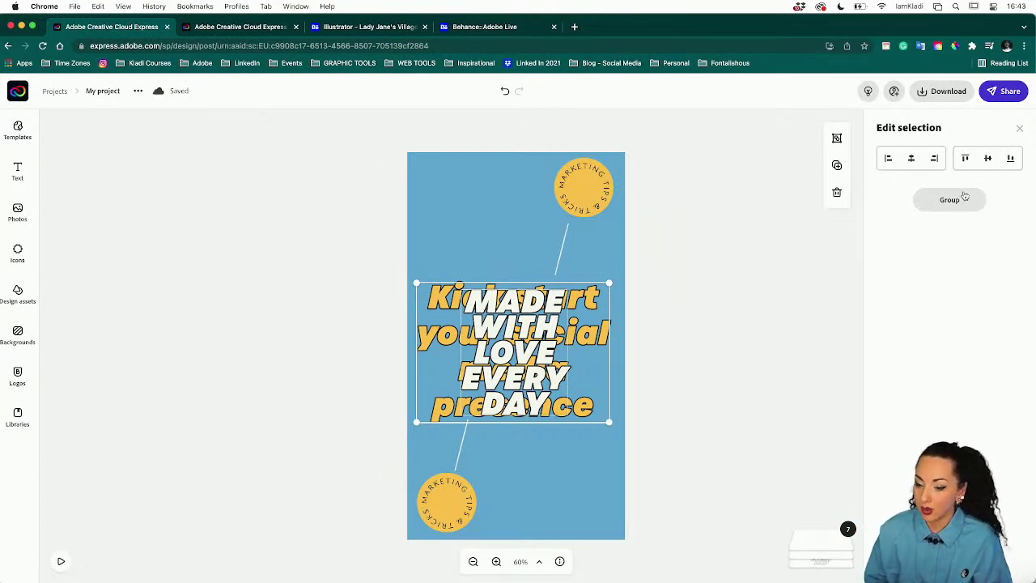
click(964, 194)
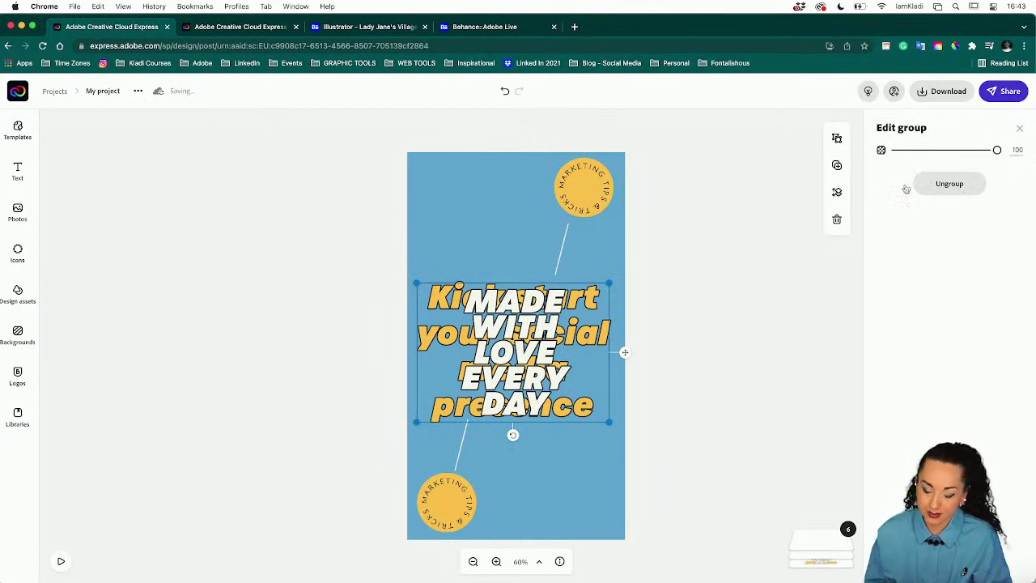
click(745, 304)
- Ungroup the two overlapping heading layers so each can be edited separately
click(444, 307)
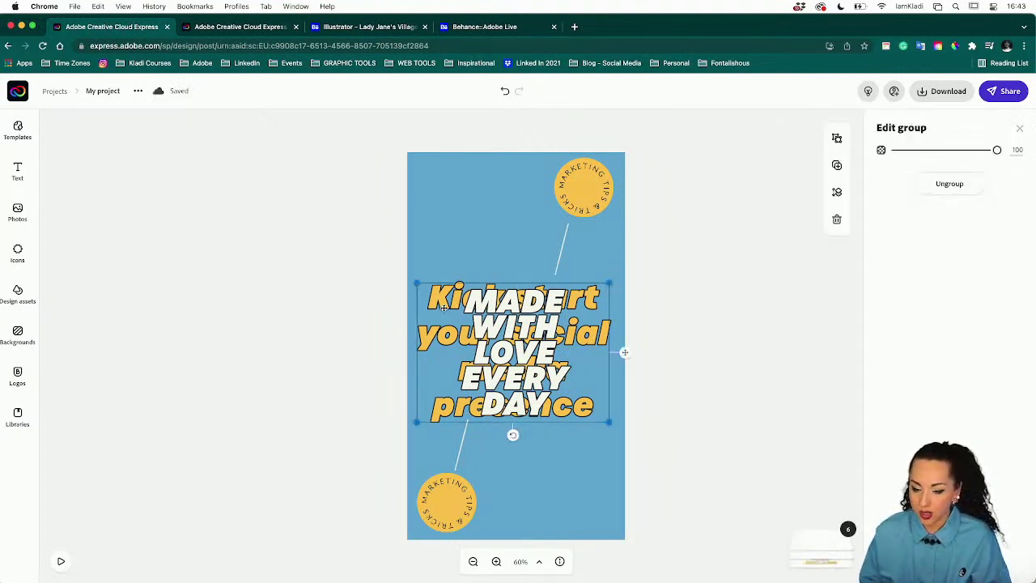
click(443, 307)
click(670, 286)
click(445, 308)
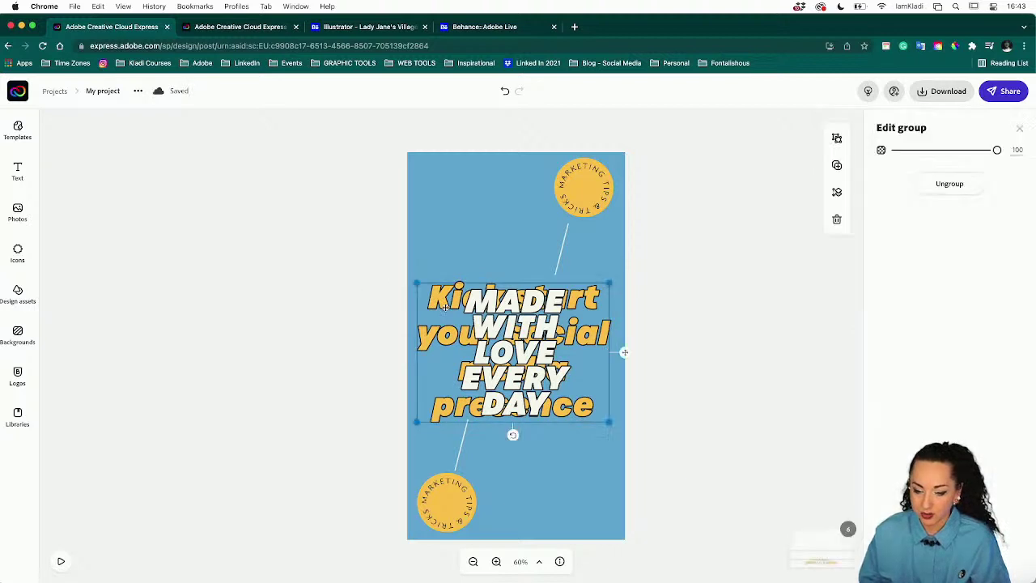
click(928, 193)
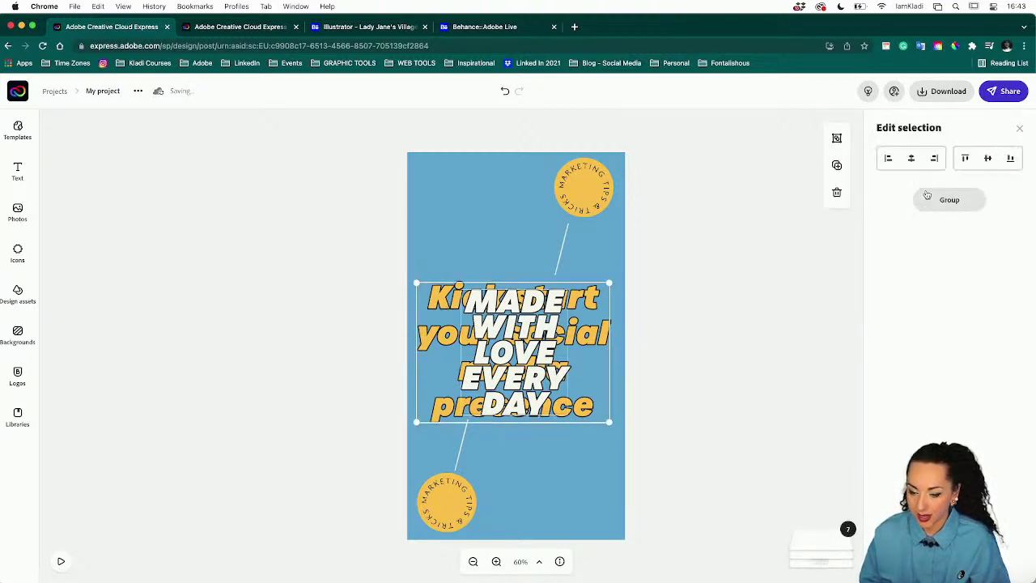
click(754, 263)
- Replace the yellow back layer's "Kick start your social media presence" text with the copied "MADE WITH LOVE EVERY DAY"
click(466, 301)
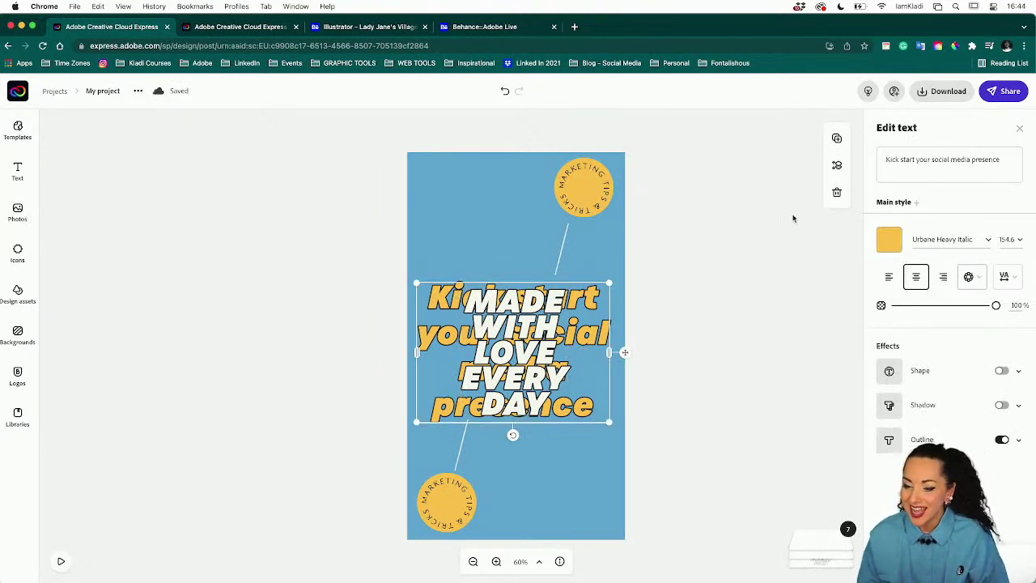
click(972, 170)
key(super+v)
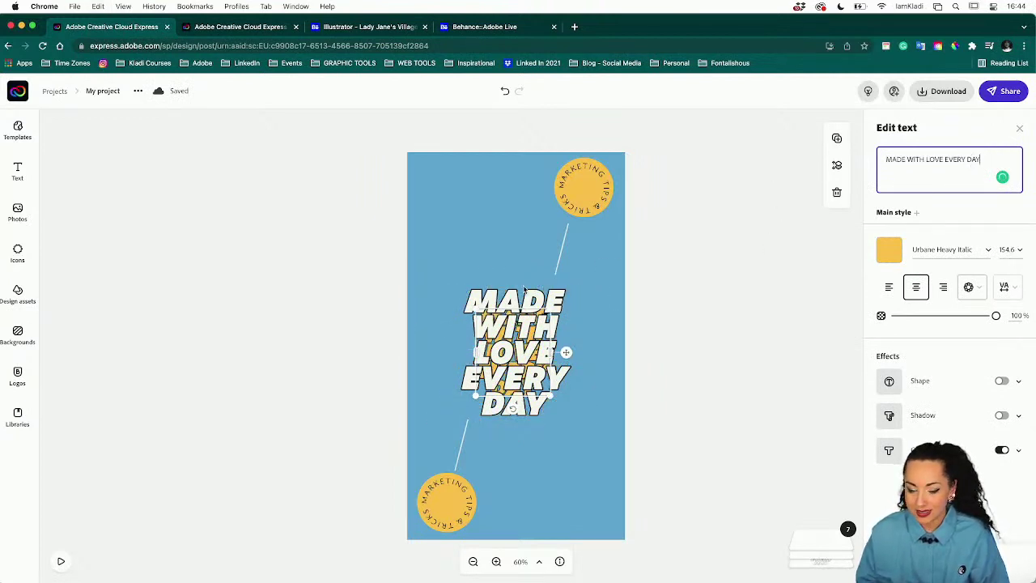
- Enlarge the yellow heading layer from its upper-left corner and set its font size to 156
click(471, 306)
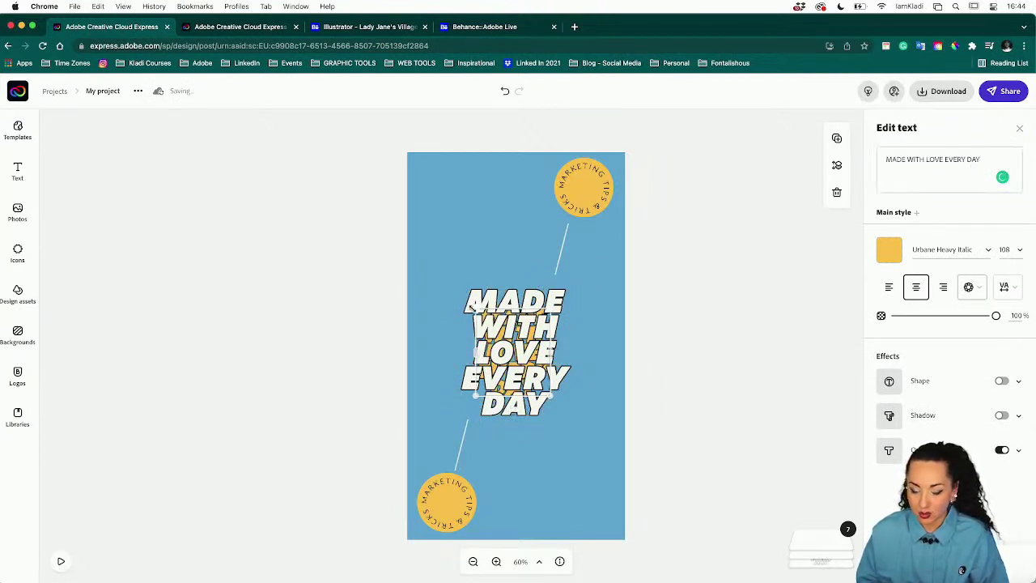
click(455, 284)
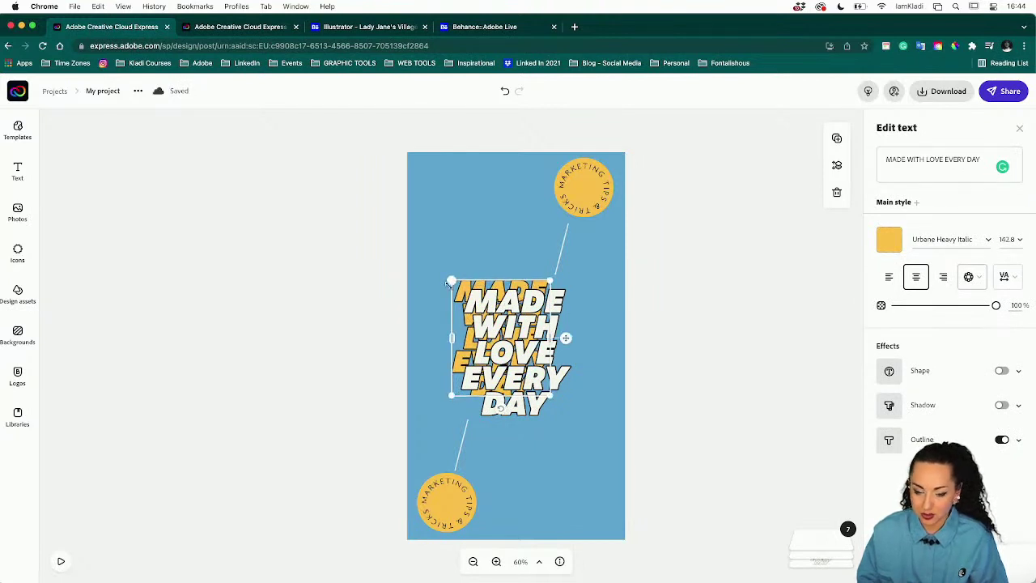
mouse_move(451, 281)
mouse_down()
mouse_move(429, 269)
mouse_move(441, 280)
mouse_move(440, 271)
mouse_up()
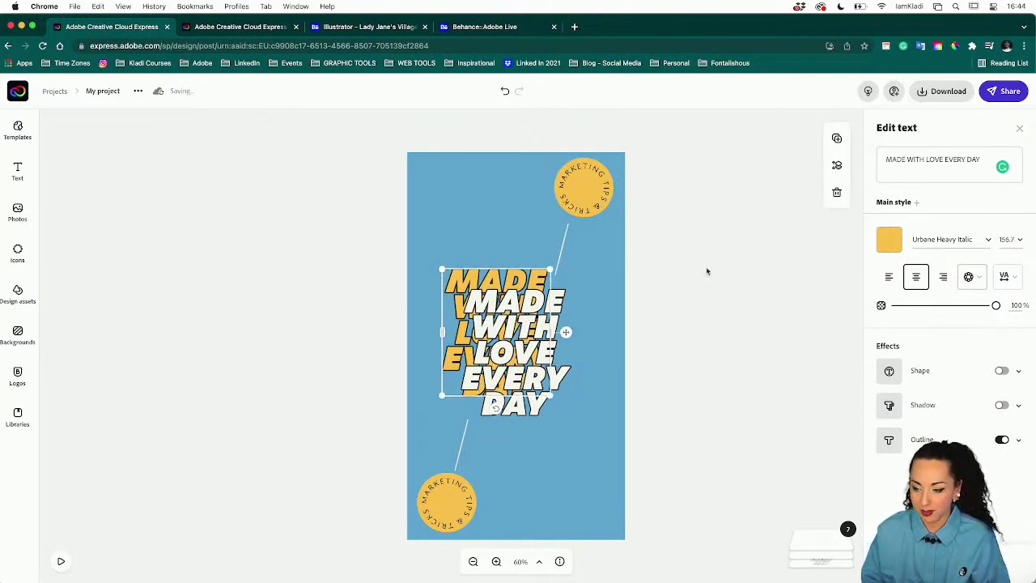
click(1007, 240)
text(1)
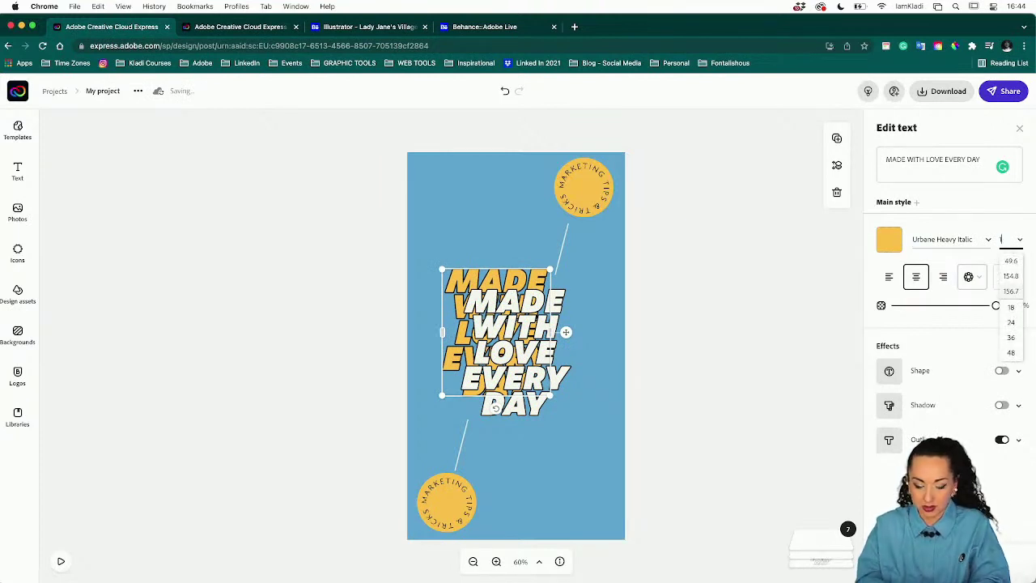
text(56)
key(Return)
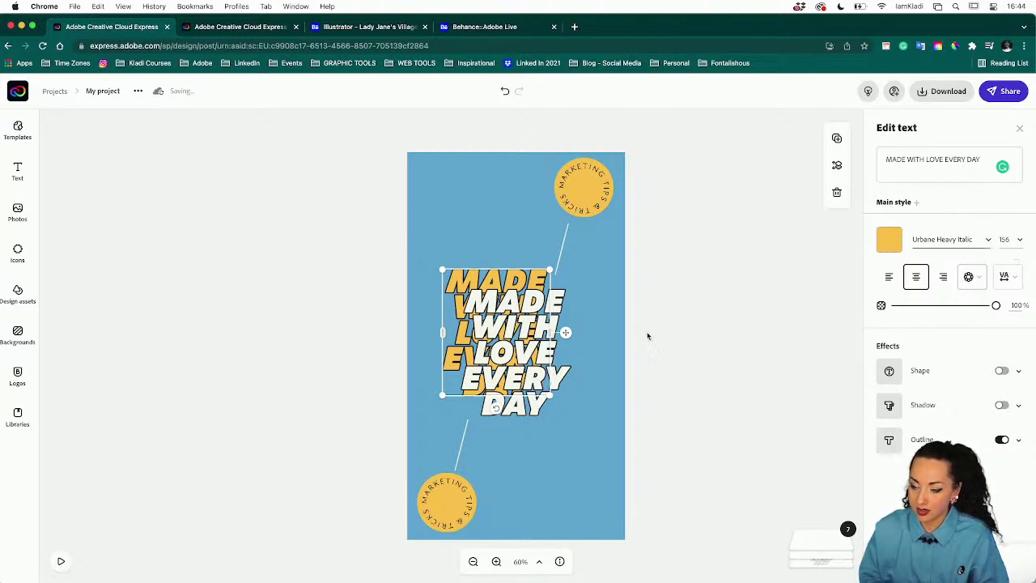
- Set the white heading layer's font size to 156
click(516, 405)
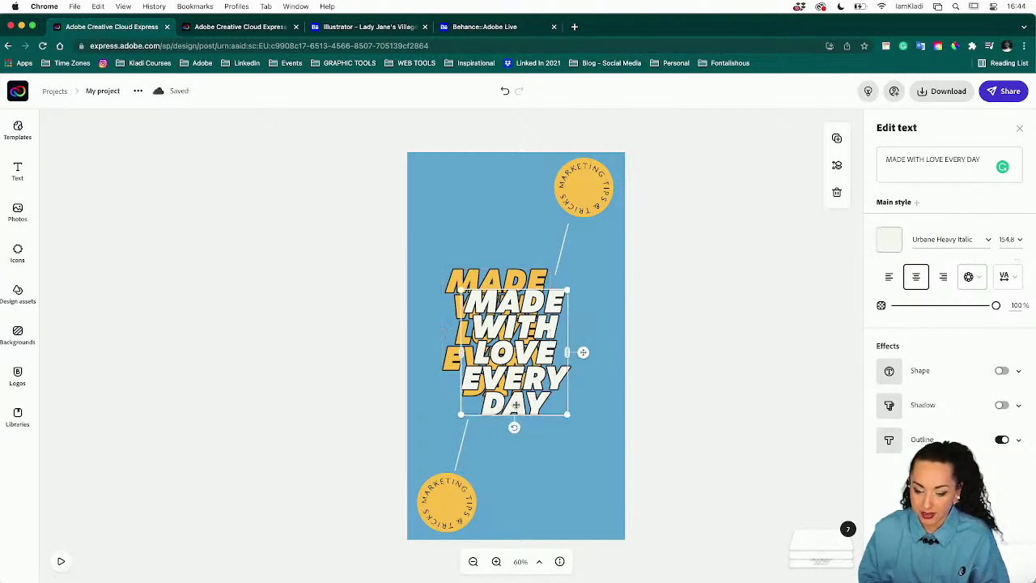
click(1006, 239)
text(156)
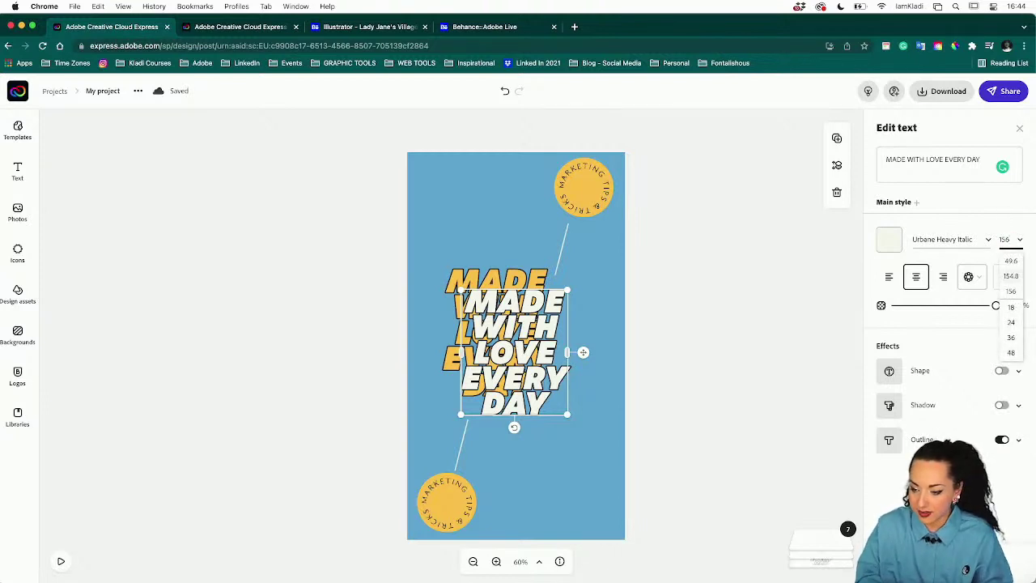
key(Return)
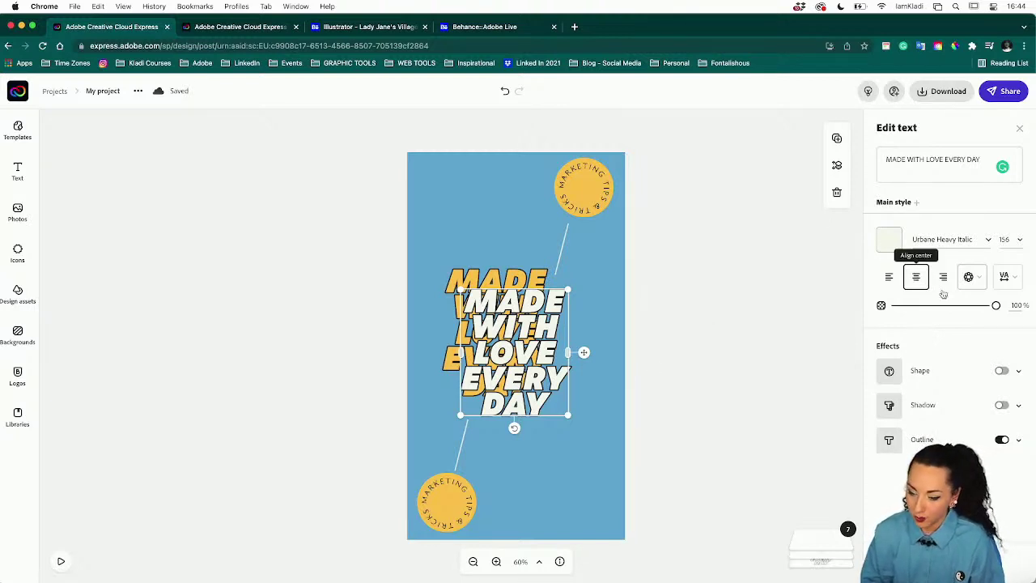
- Apply the first Magic text alignment to the white heading layer and the yellow one
click(969, 278)
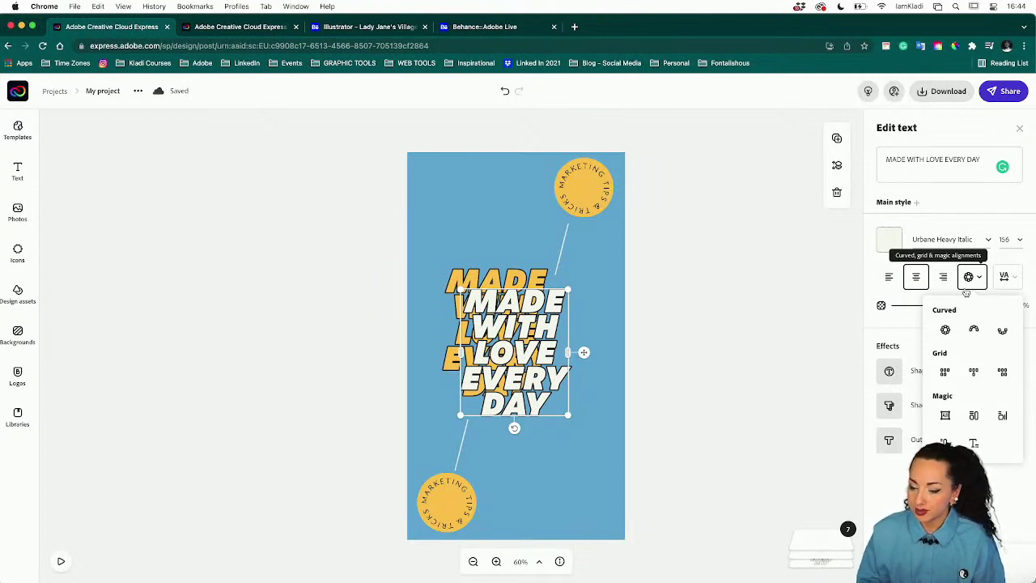
click(948, 415)
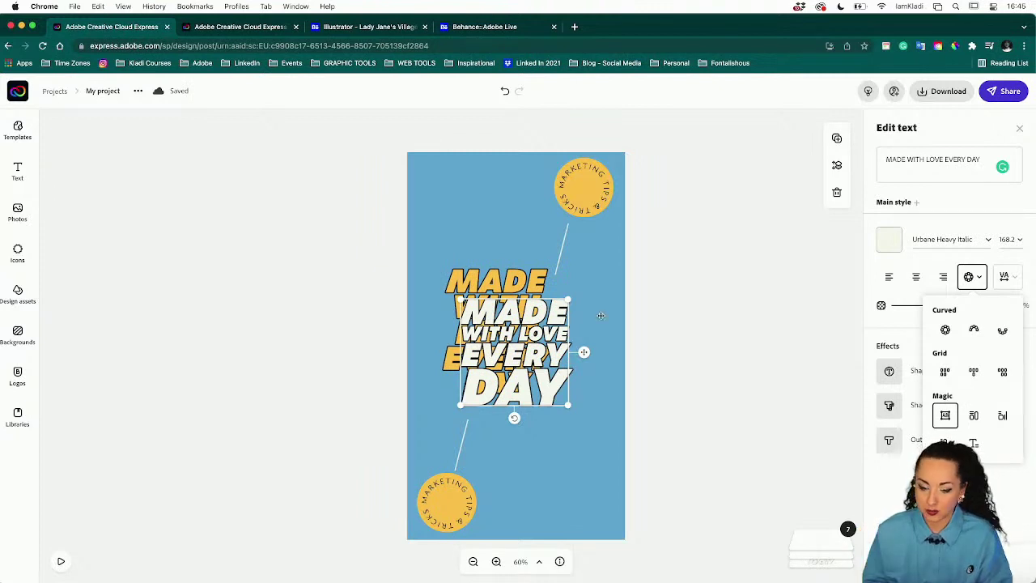
click(527, 283)
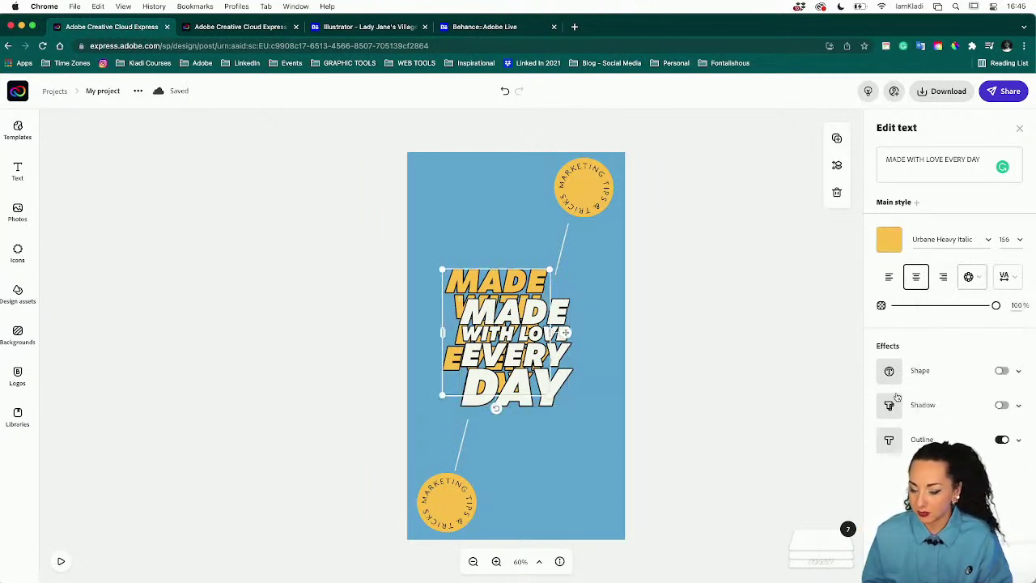
click(972, 280)
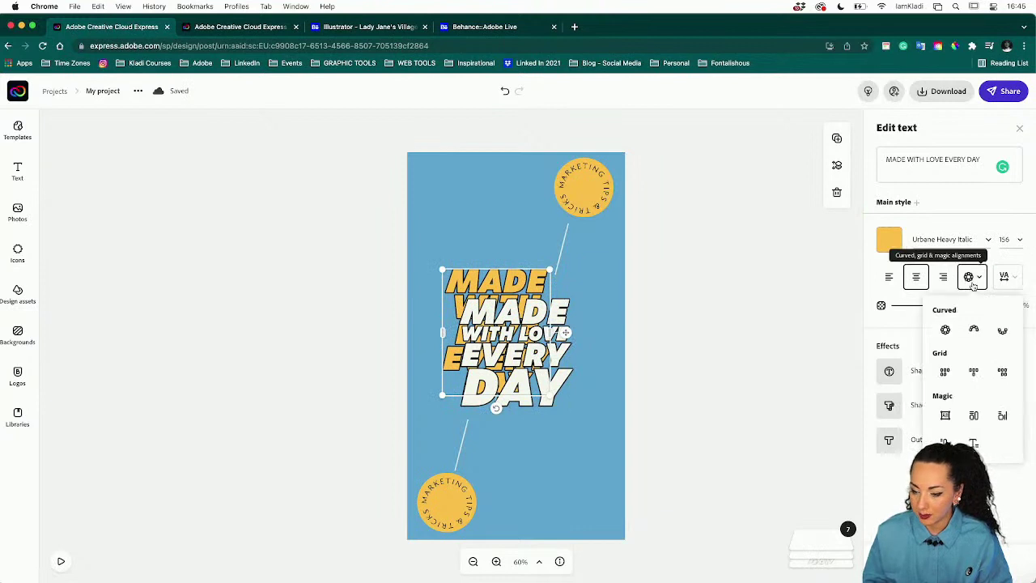
click(945, 416)
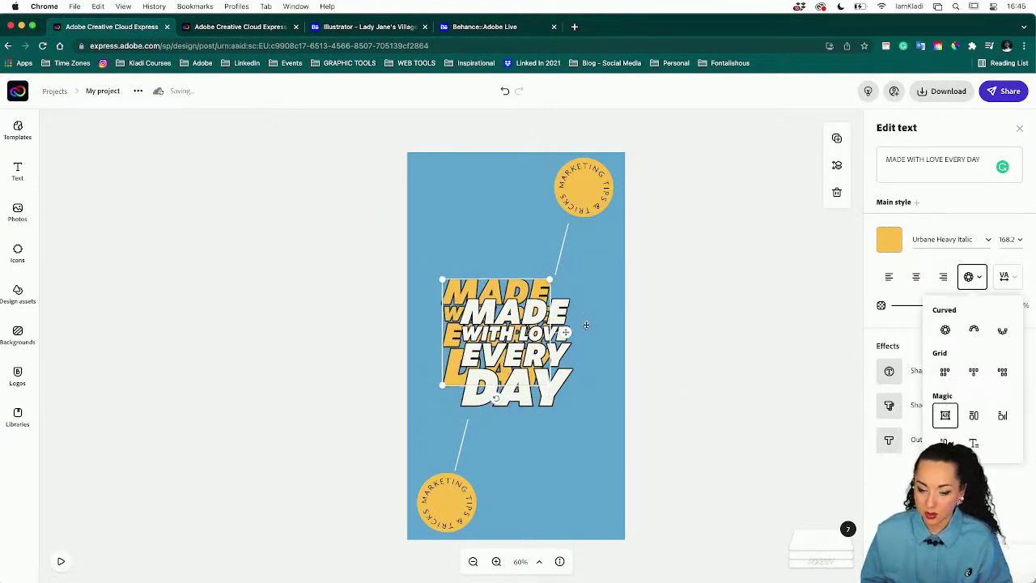
- Align the white and yellow heading layers to each other on their horizontal and vertical centres
click(559, 314)
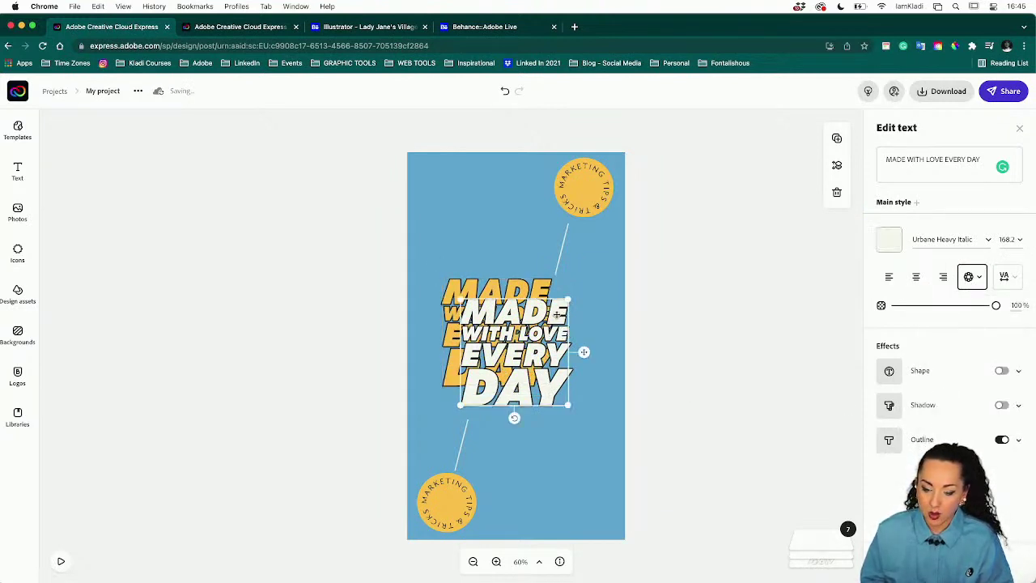
shift+click(516, 293)
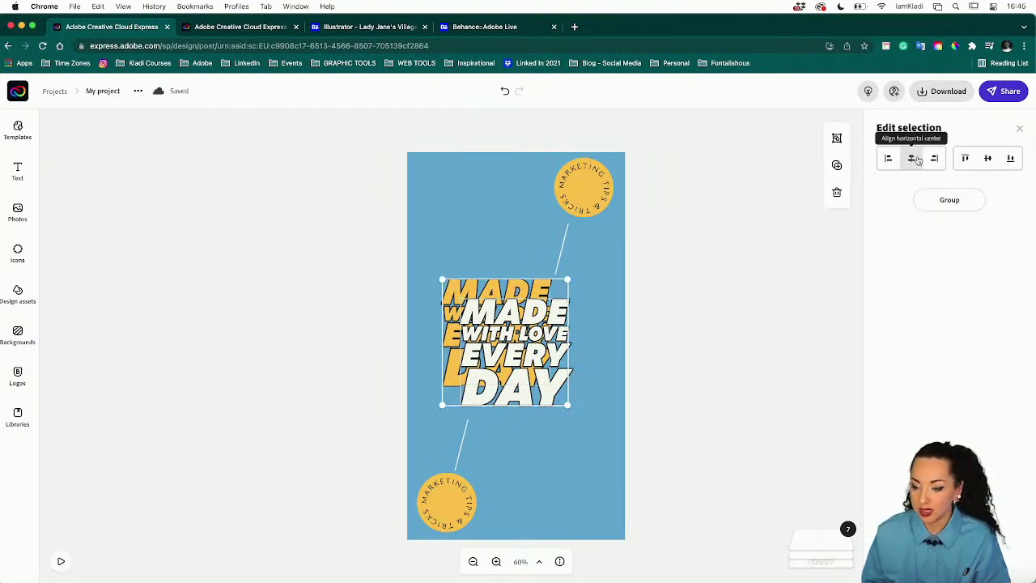
click(913, 159)
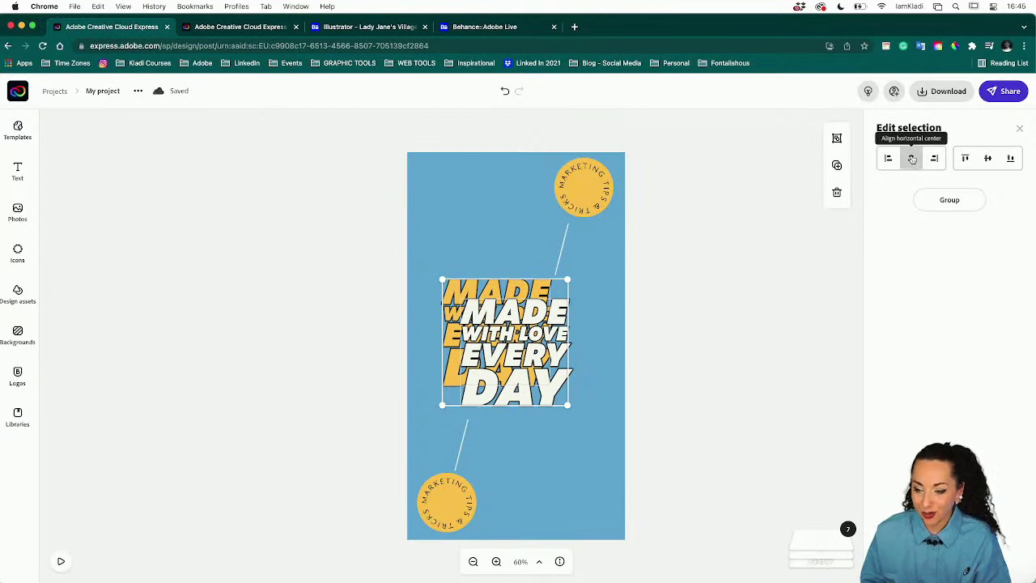
click(988, 158)
click(839, 217)
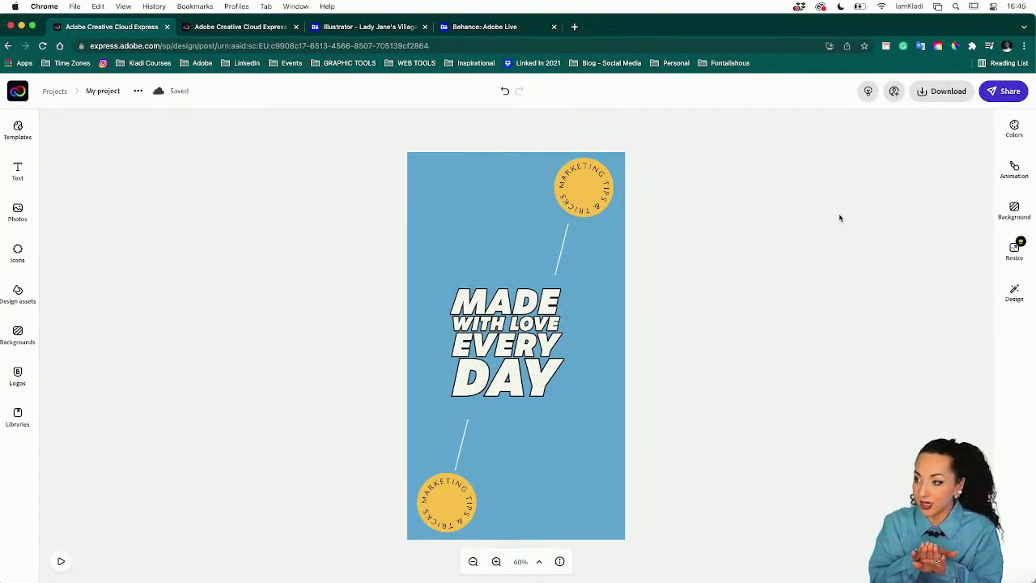
- Preview the Typewriter and first Dynamic text animations, and reselect the second Dynamic variation
click(1023, 171)
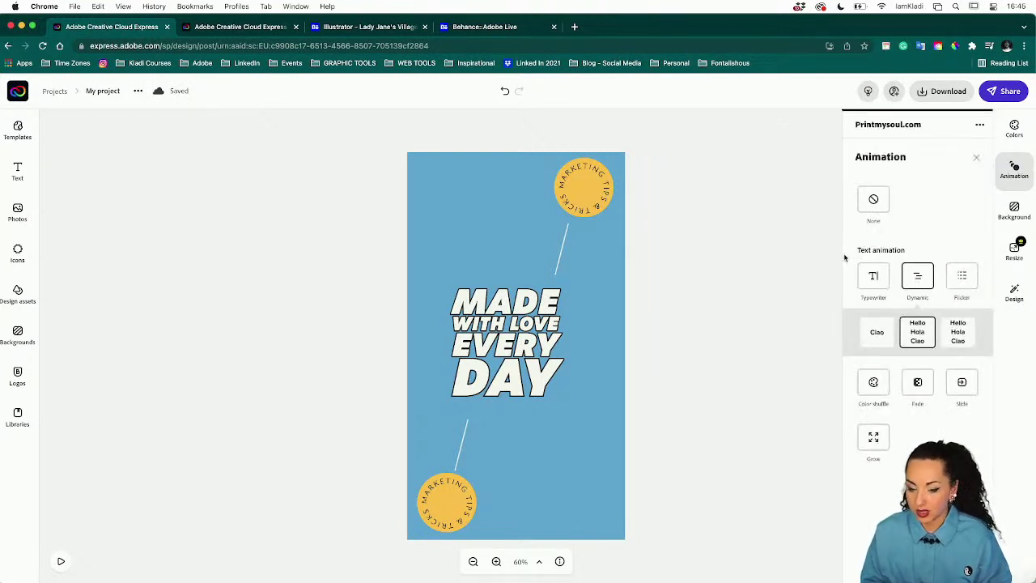
click(876, 328)
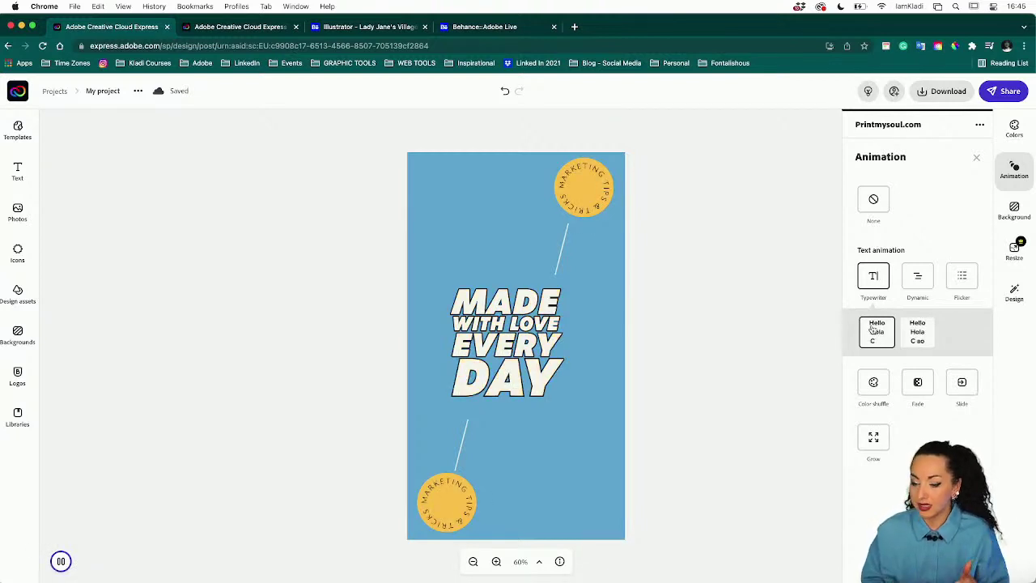
click(914, 285)
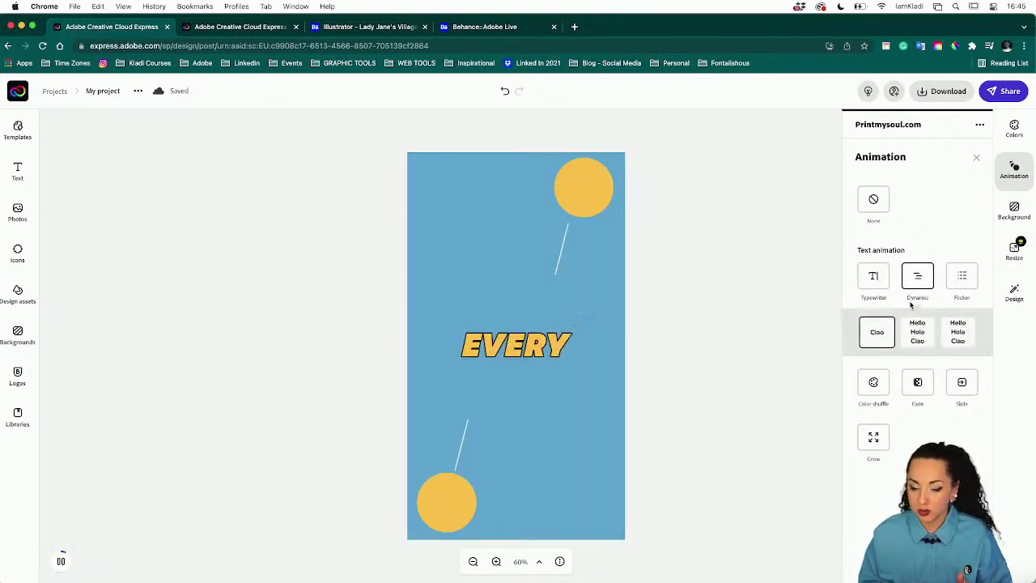
click(911, 333)
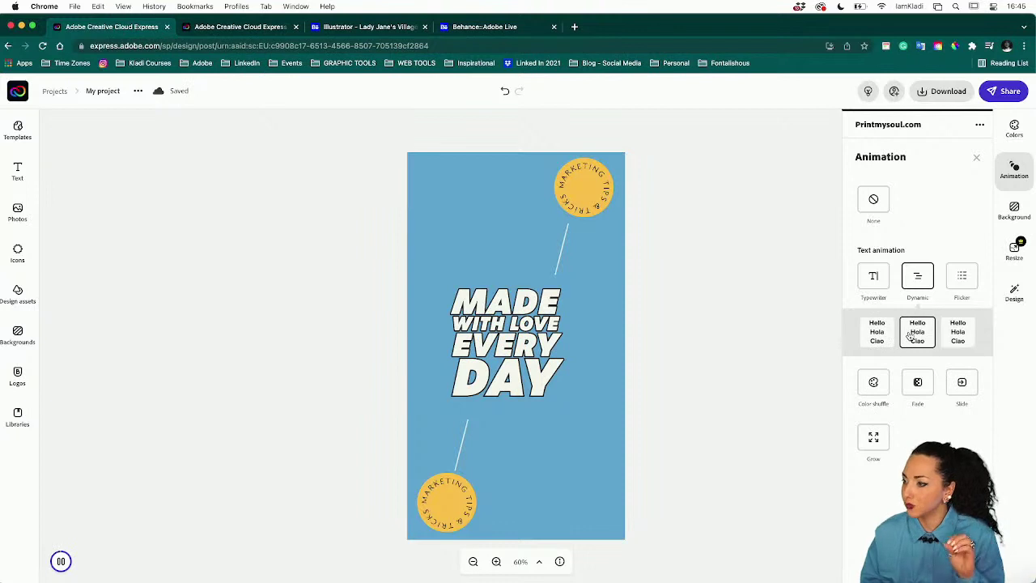
click(746, 339)
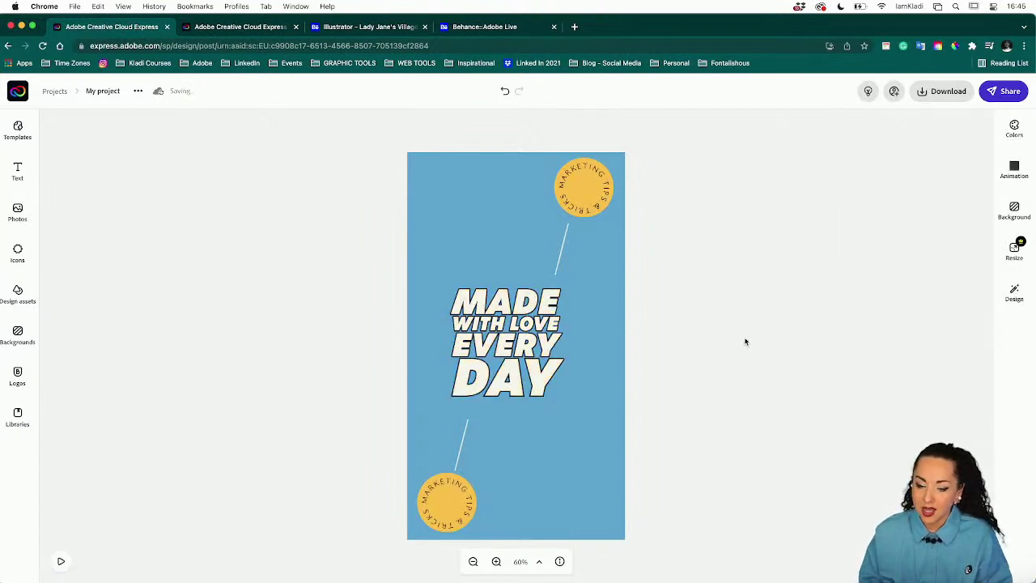
- Select both heading layers together and enlarge them from their upper-left corner to span more of the page's width
click(530, 303)
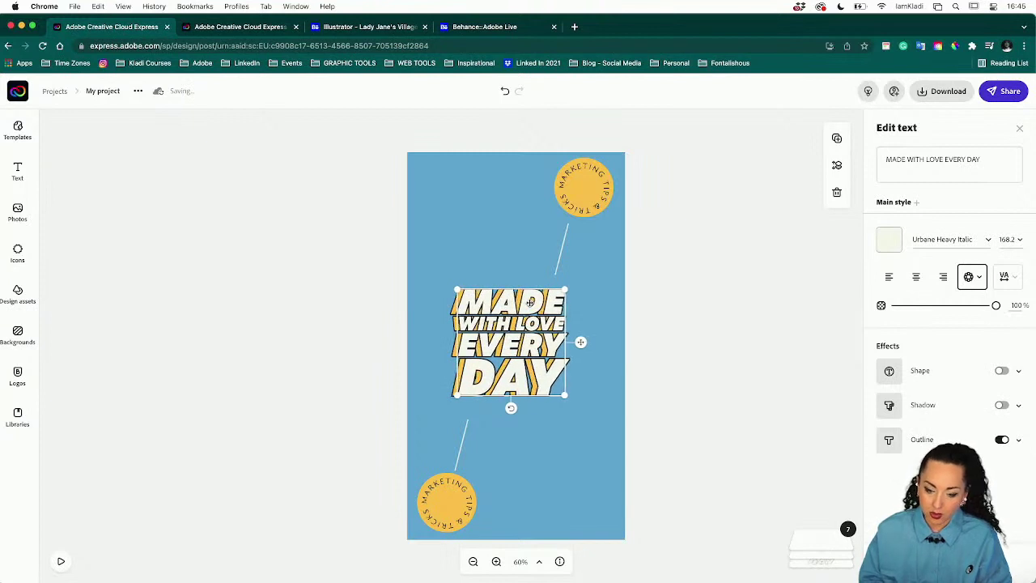
drag(442, 318, 485, 409)
drag(452, 289, 422, 262)
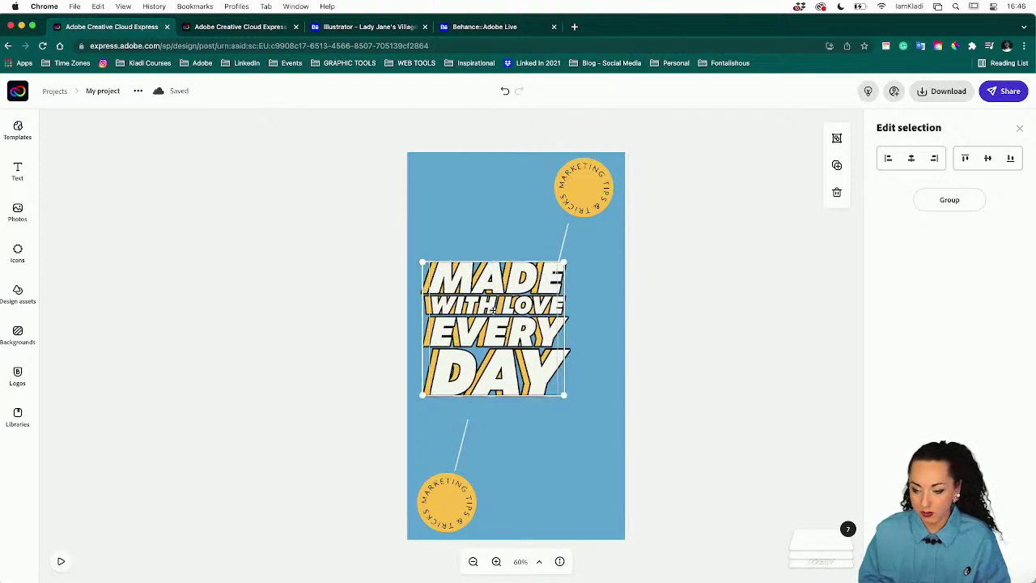
- Group the white and yellow heading layers and enlarge the group slightly from its lower-right corner
click(414, 350)
drag(353, 273, 506, 400)
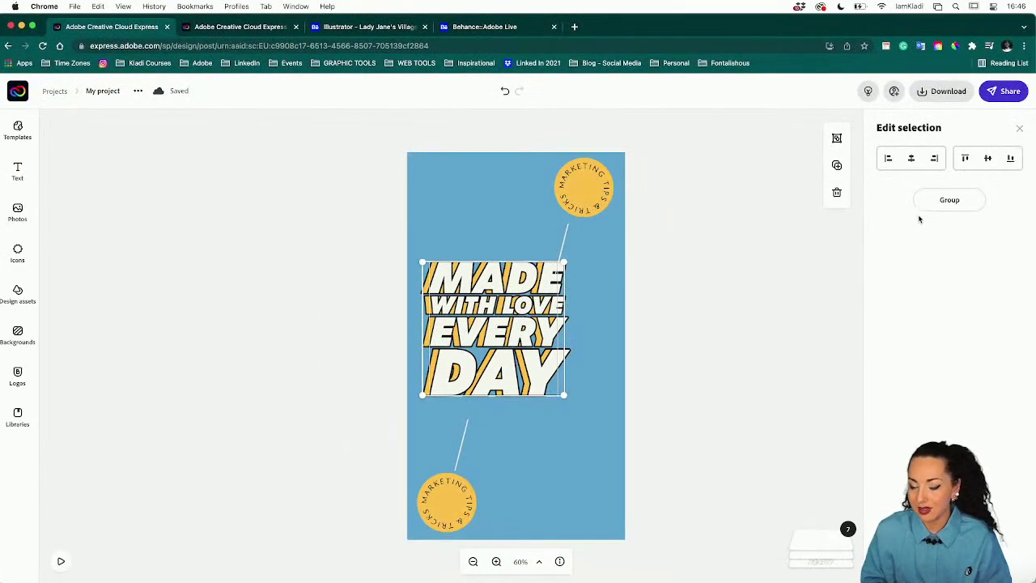
click(929, 209)
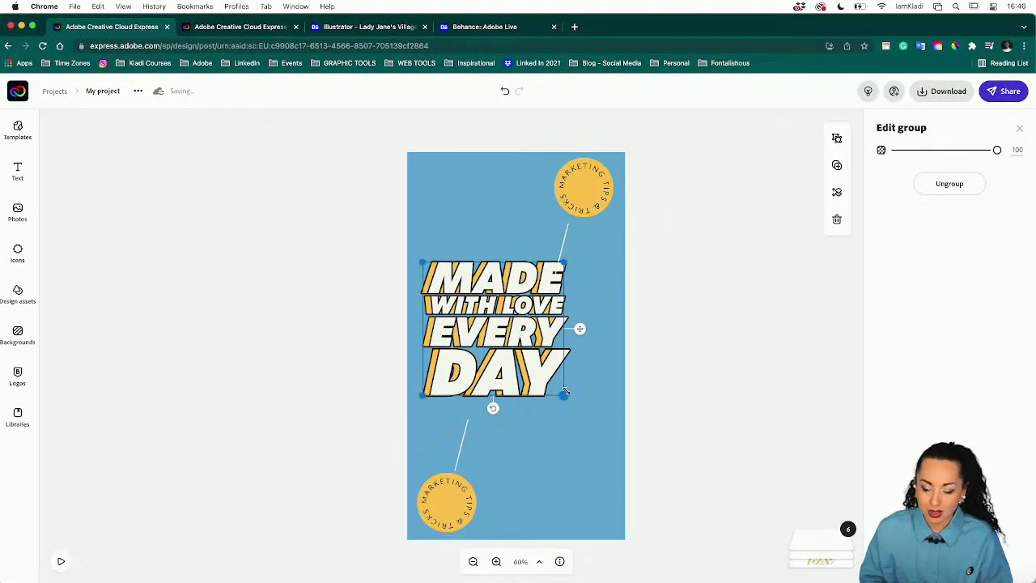
mouse_move(563, 394)
mouse_down()
mouse_move(583, 411)
mouse_move(574, 403)
mouse_up()
- Centre the heading group horizontally and vertically on the page and scale it down slightly
double_click(525, 344)
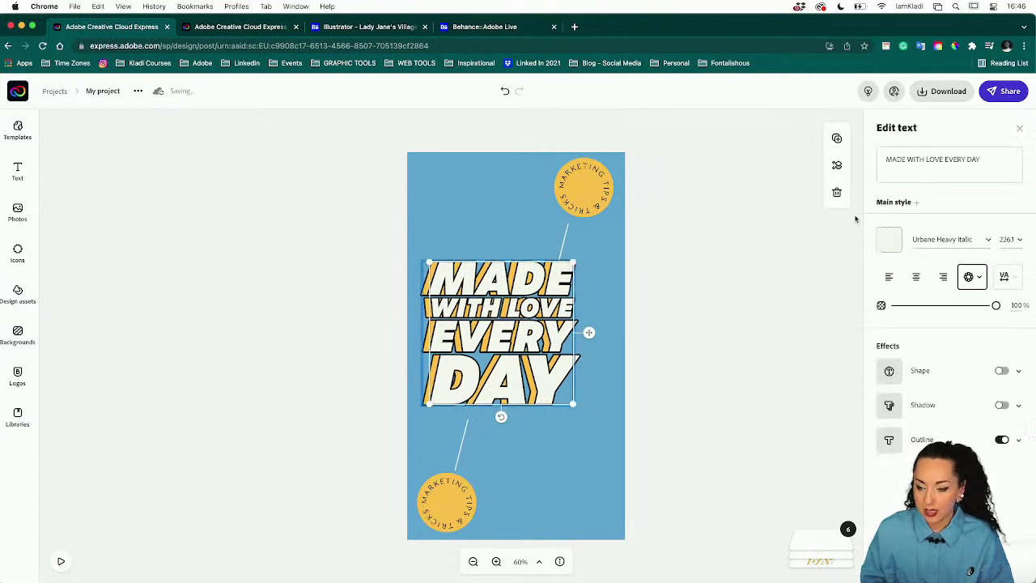
click(671, 296)
click(423, 292)
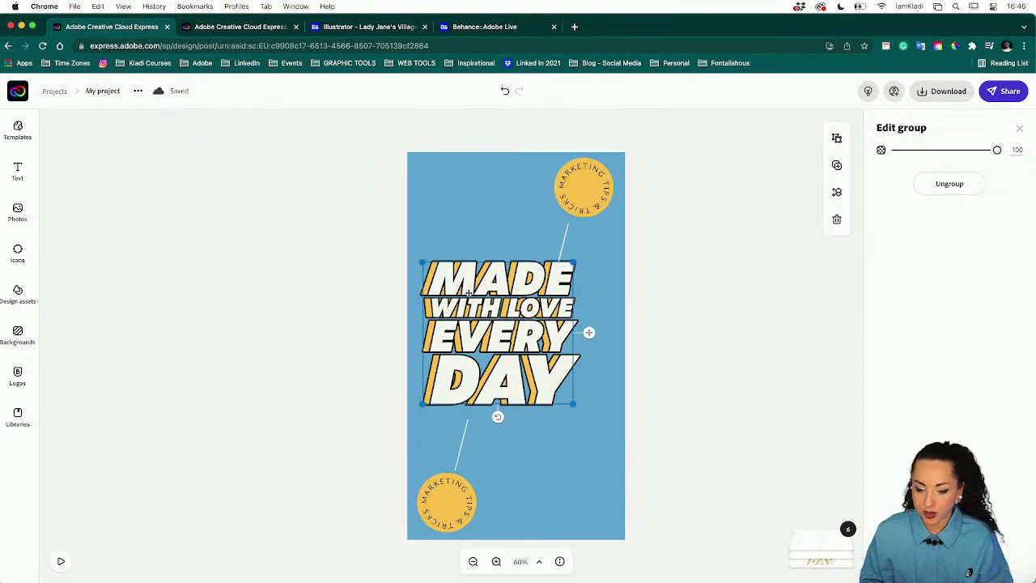
mouse_move(471, 294)
mouse_down()
mouse_move(484, 314)
mouse_move(482, 306)
mouse_up()
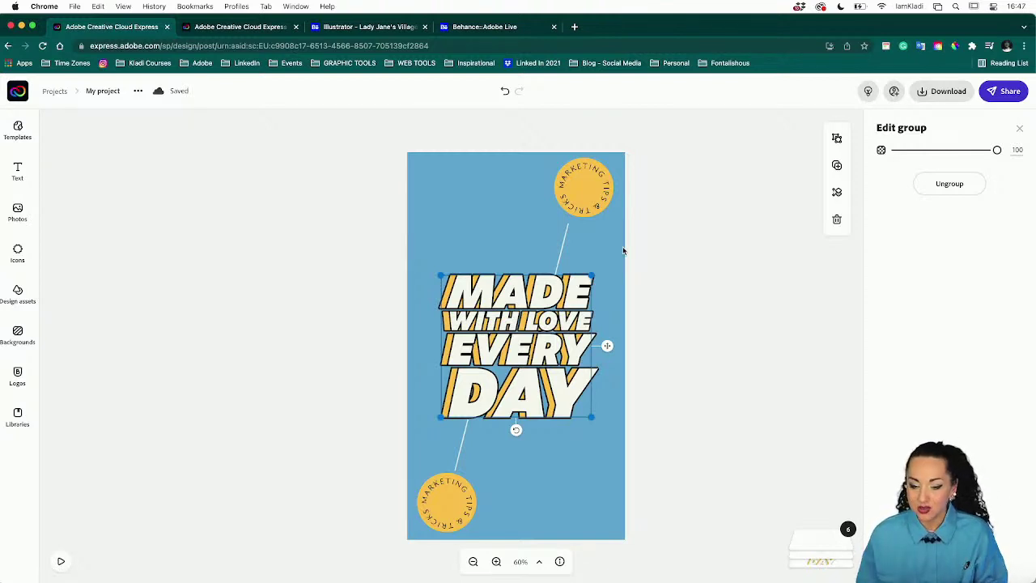
click(686, 284)
click(551, 317)
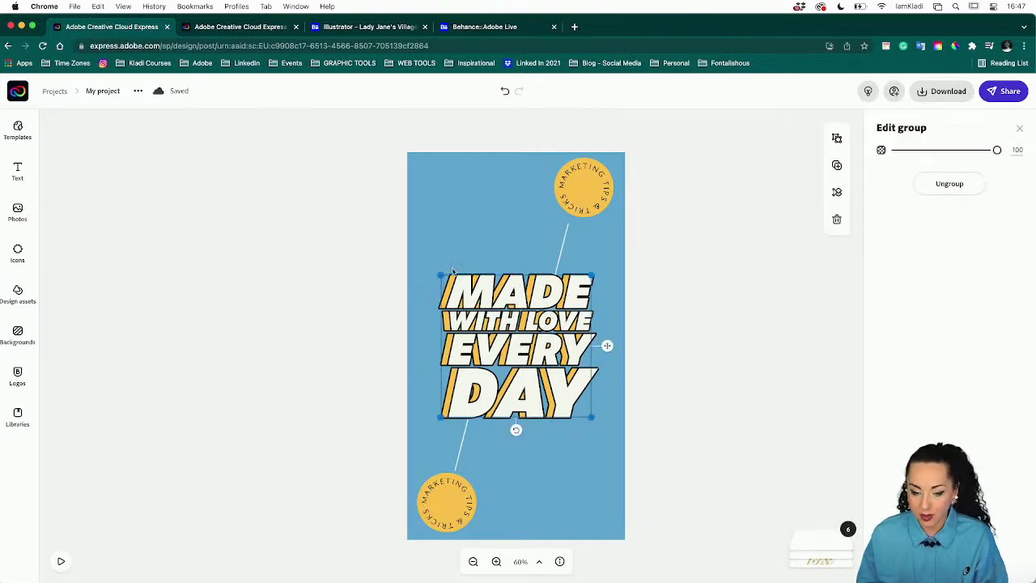
drag(439, 273, 479, 318)
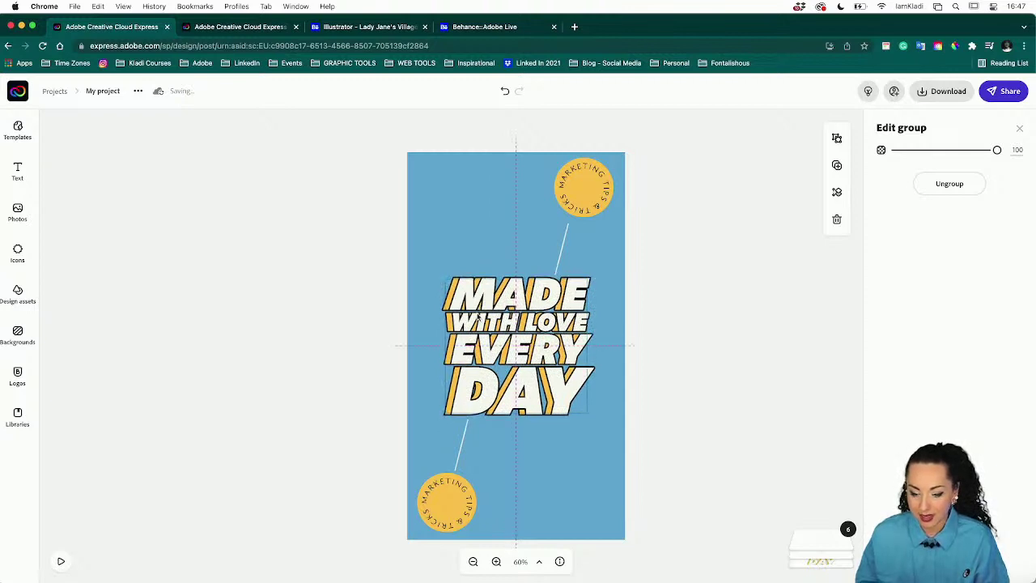
click(672, 363)
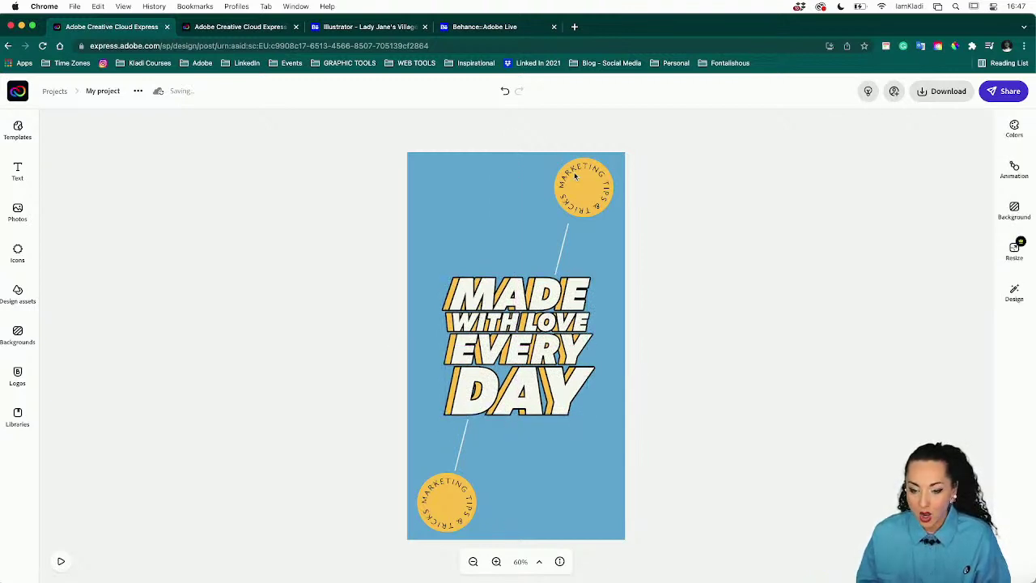
- Replace the circular text on the page's upper-right badge with "FRESH & TASTY EVERYDAY"
click(562, 166)
click(572, 170)
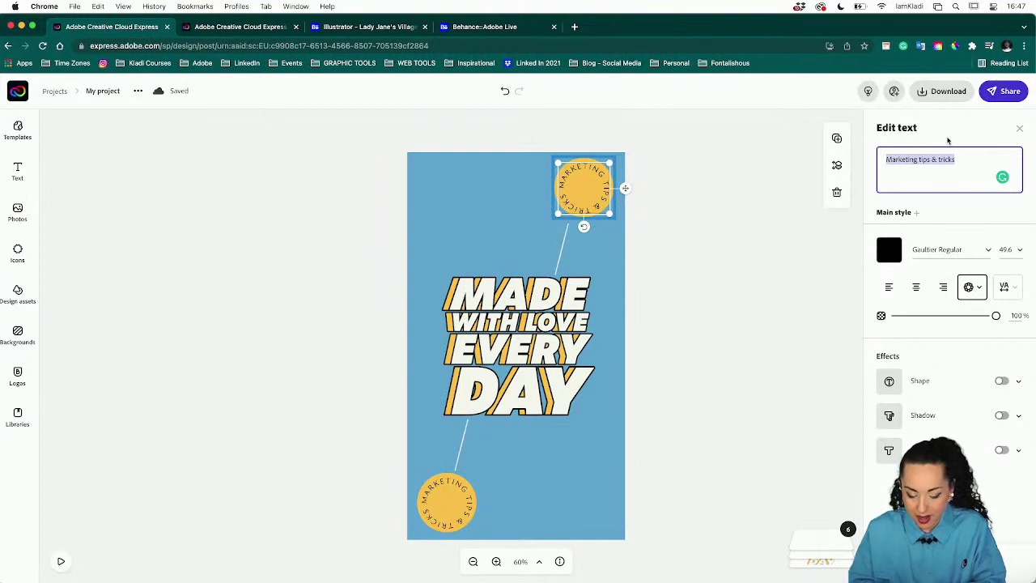
text(FRESH & TASTY)
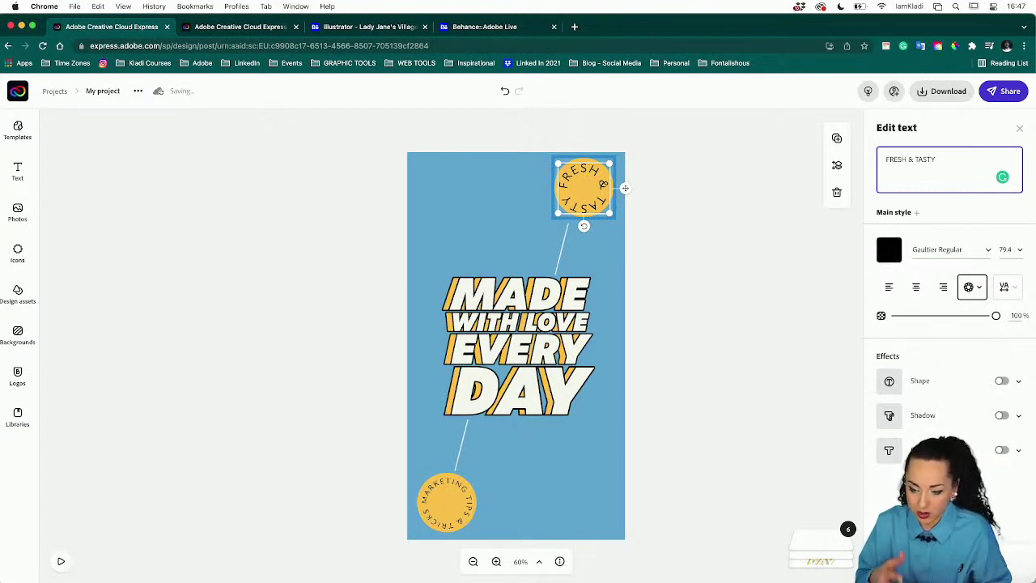
text(EVE)
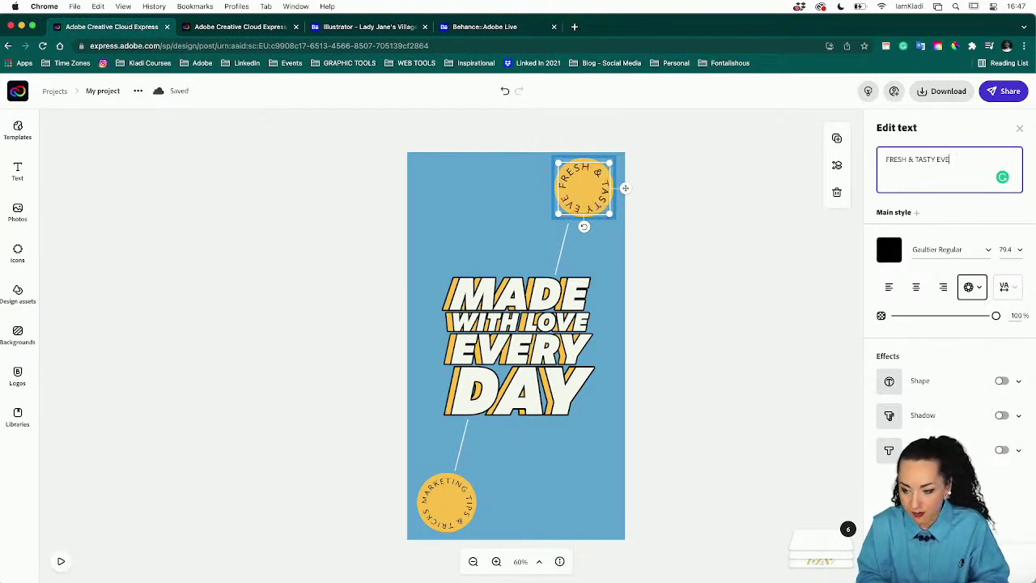
text(RYDAY)
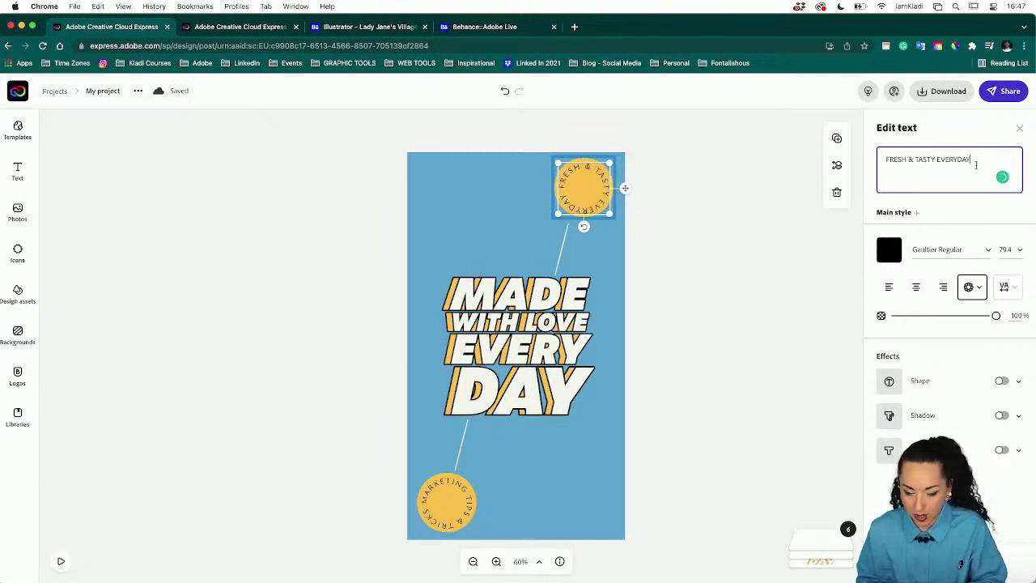
click(804, 243)
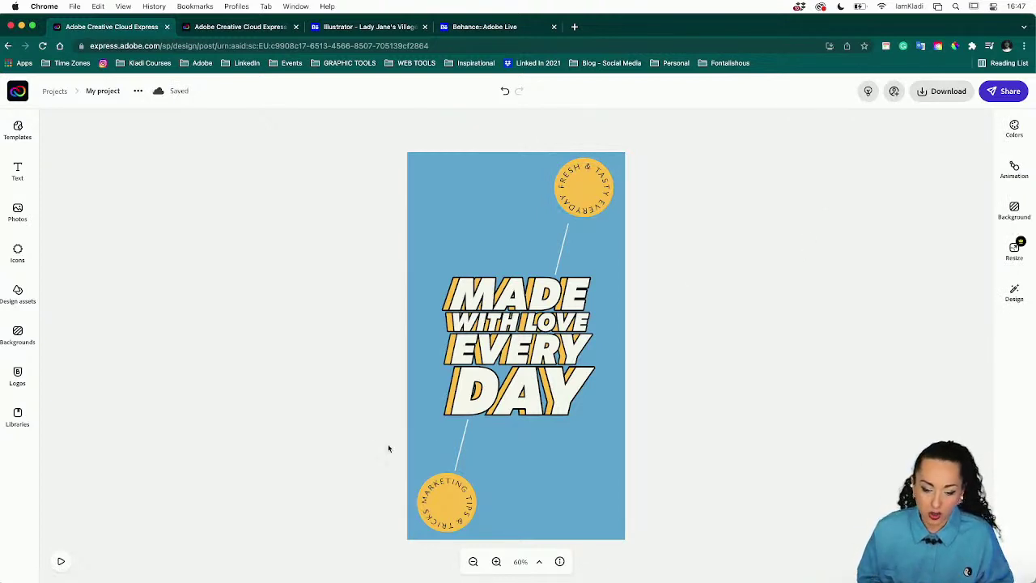
- Open the brand logos and switch the active brand to Raise & Bake
click(17, 375)
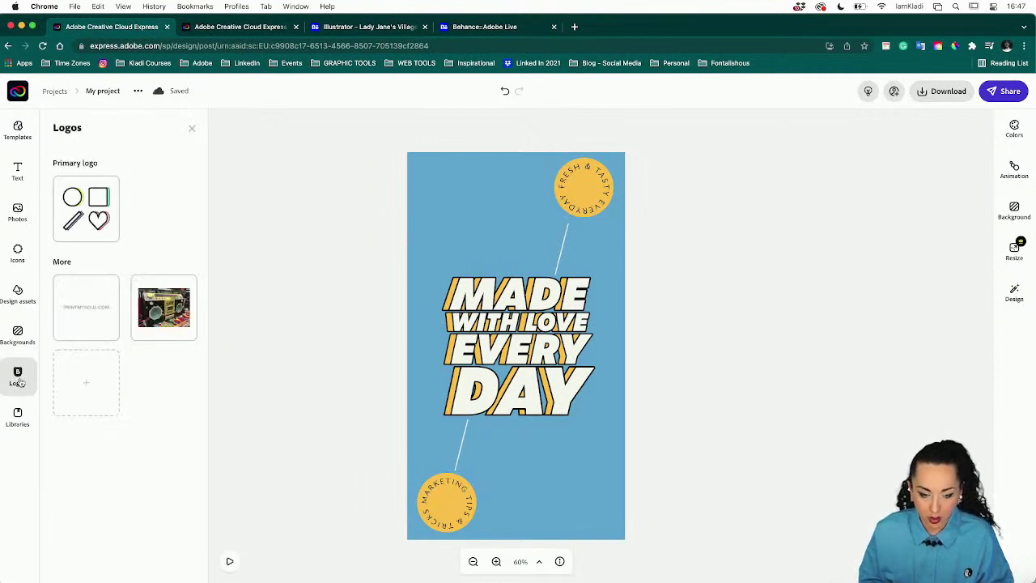
click(1015, 293)
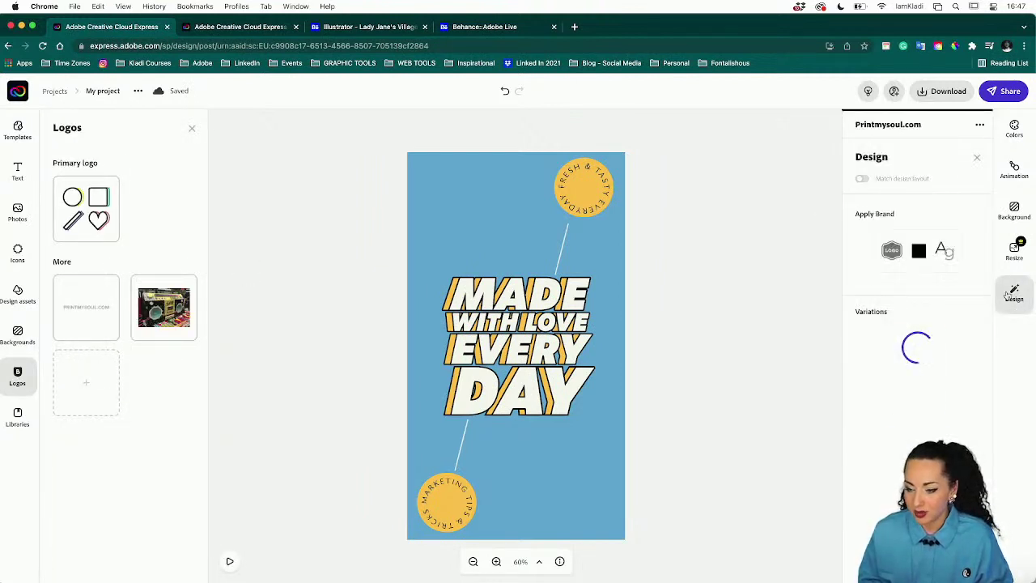
click(979, 127)
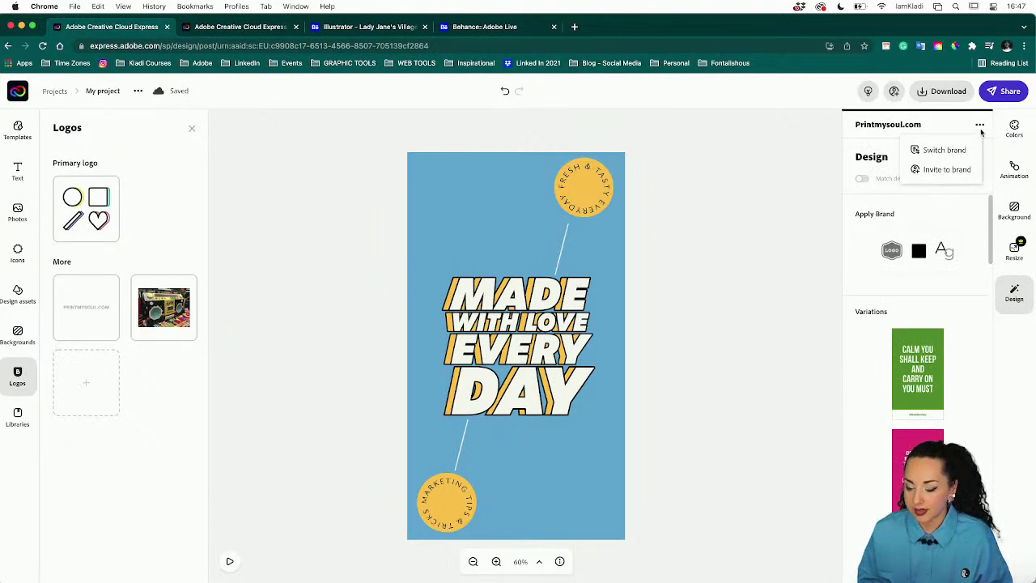
click(944, 151)
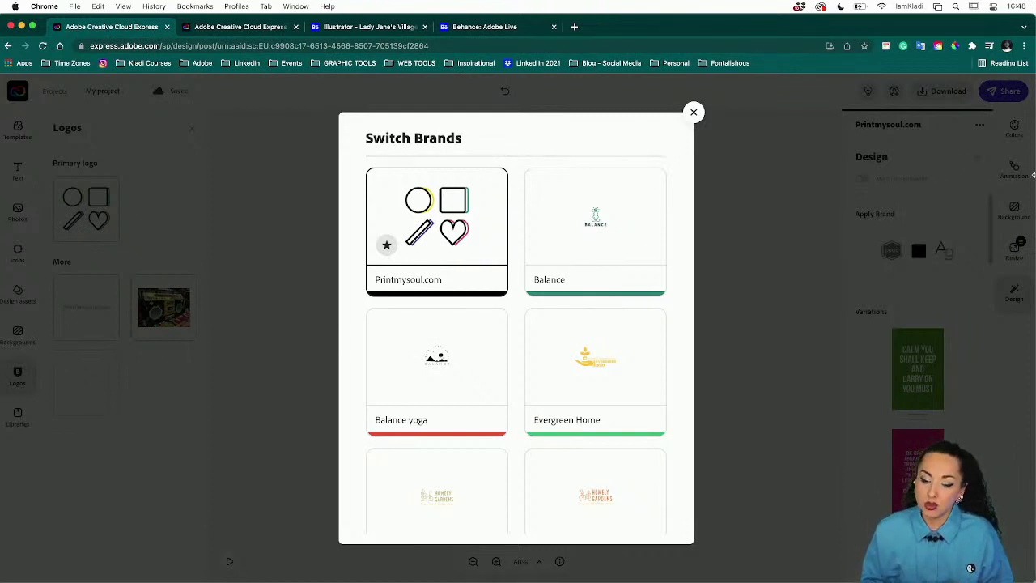
scroll(509, 413, down, 5)
scroll(508, 413, down, 6)
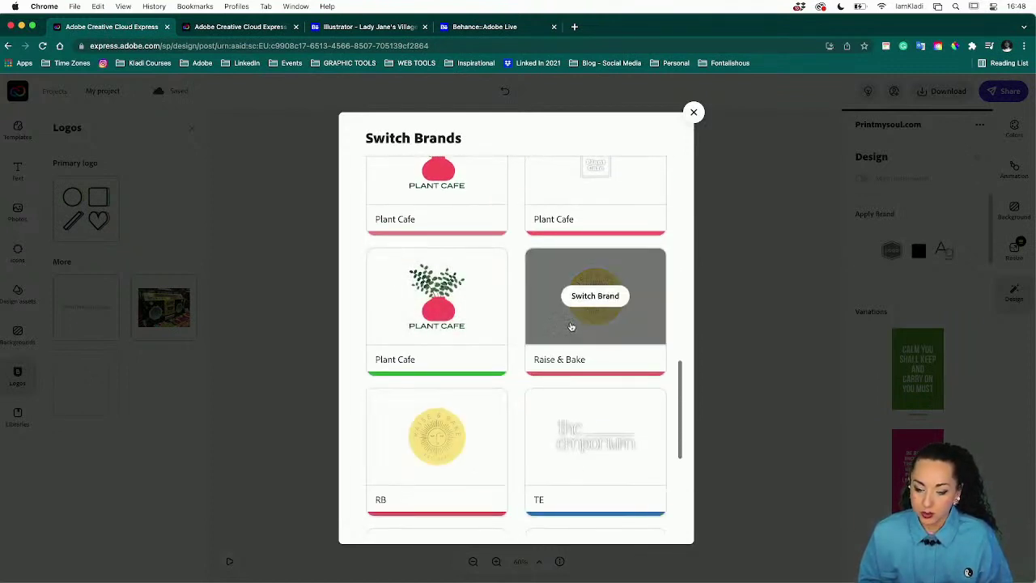
click(571, 324)
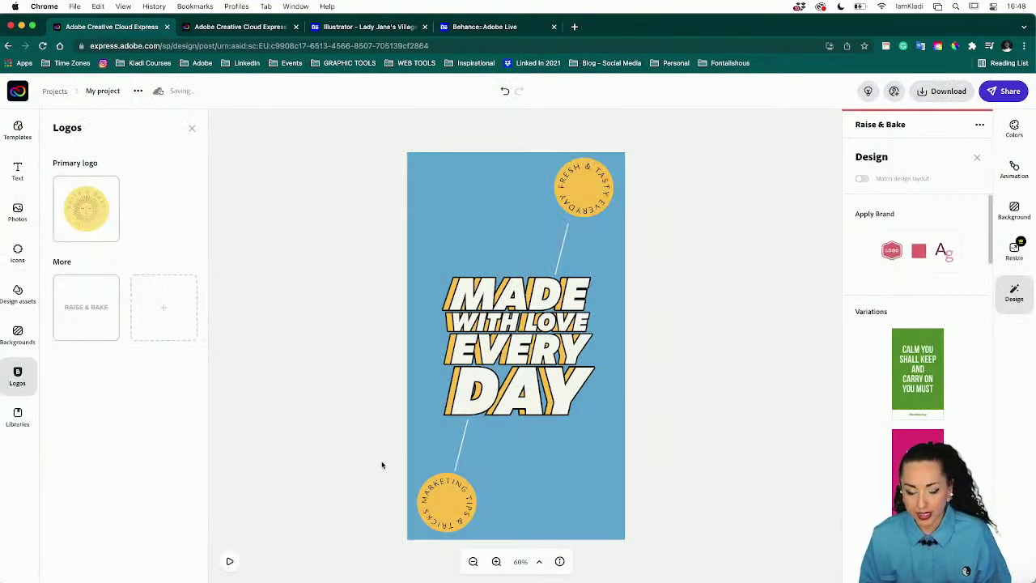
- Add the Raise & Bake primary logo, enlarge it to the badge's size and place it exactly over the "MARKETING TIPS & TRICKS" badge
click(89, 217)
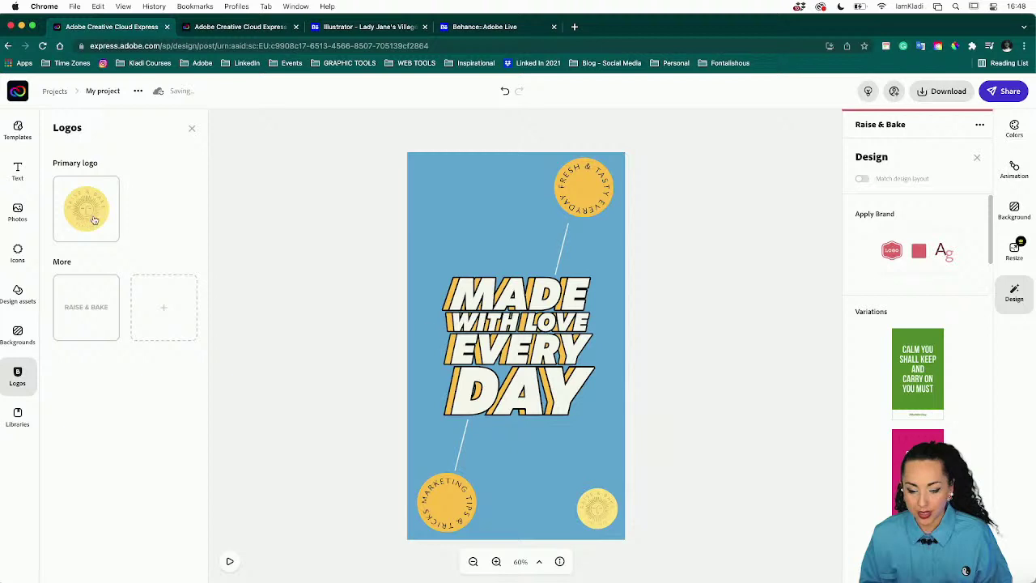
click(604, 511)
drag(573, 486, 551, 461)
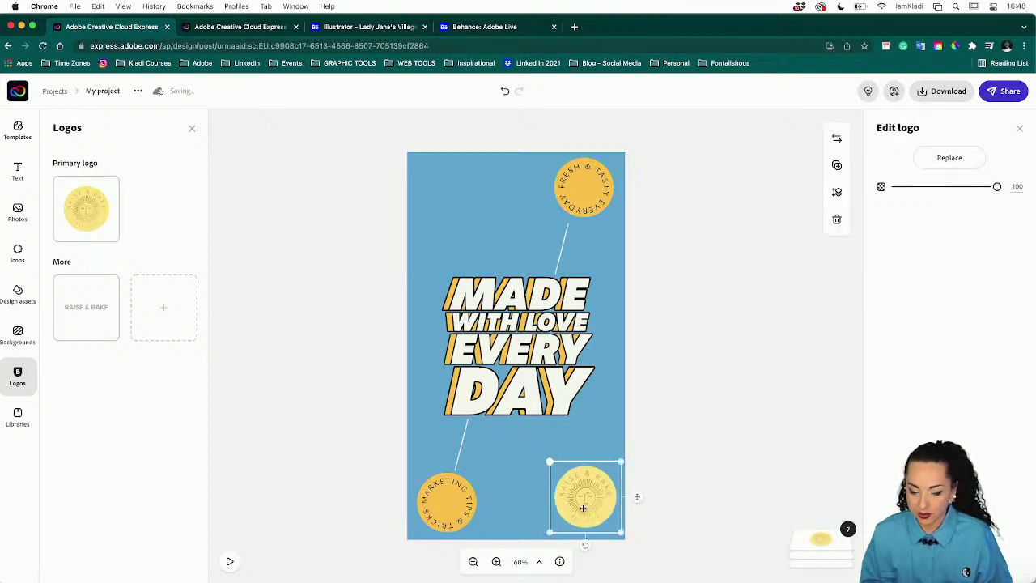
drag(584, 512, 451, 515)
key(Left)
key(Left)
key(Left)
key(Left)
key(Left)
key(Left)
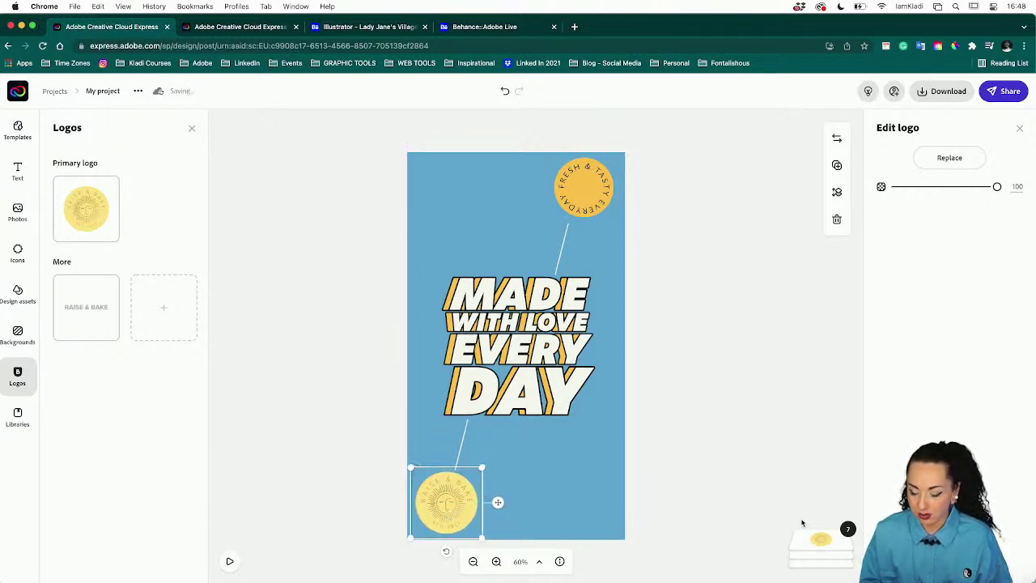
- Delete the grouped "MARKETING TIPS & TRICKS" badge hidden beneath the logo
mouse_move(819, 544)
click(822, 502)
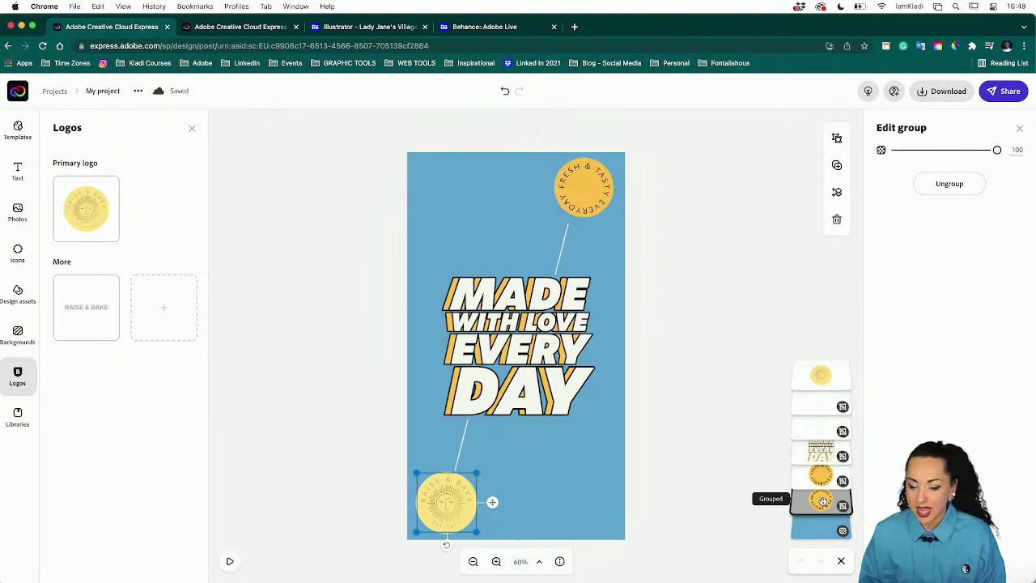
click(834, 225)
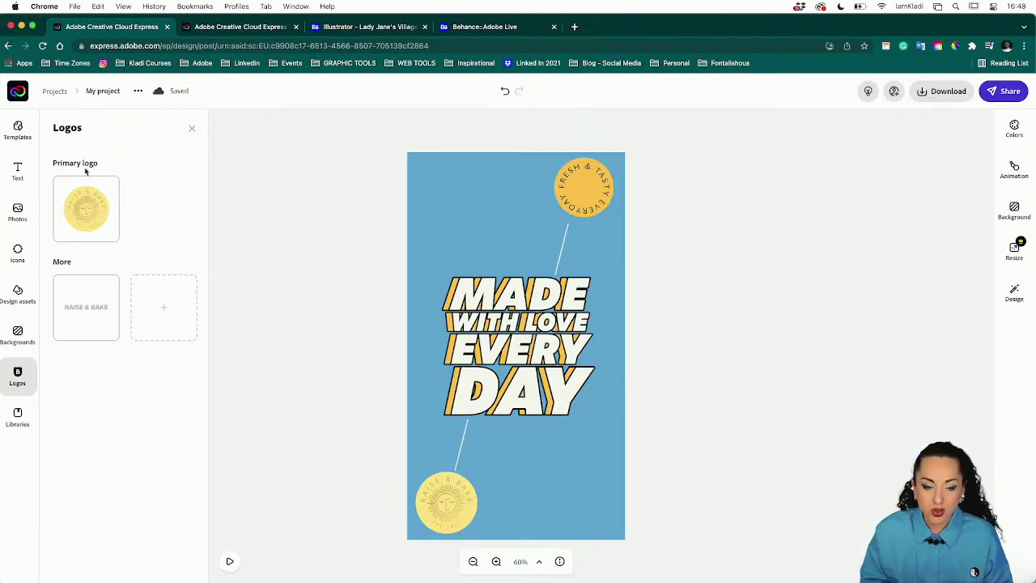
- Recolour the "FRESH & TASTY EVERYDAY" badge circle with the light yellow sampled from the logo, and add that colour to the Raise & Bake brand
click(584, 182)
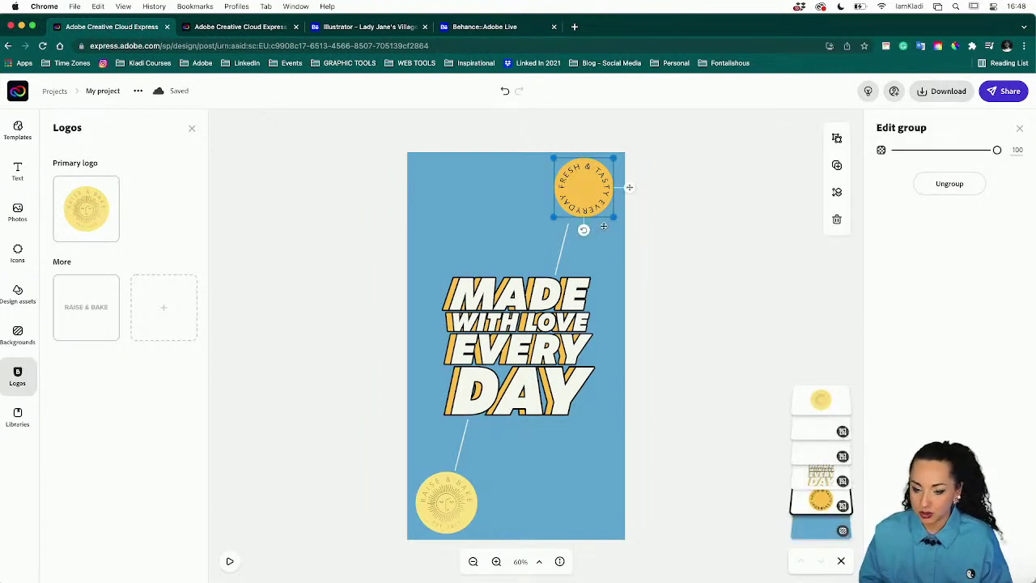
click(585, 191)
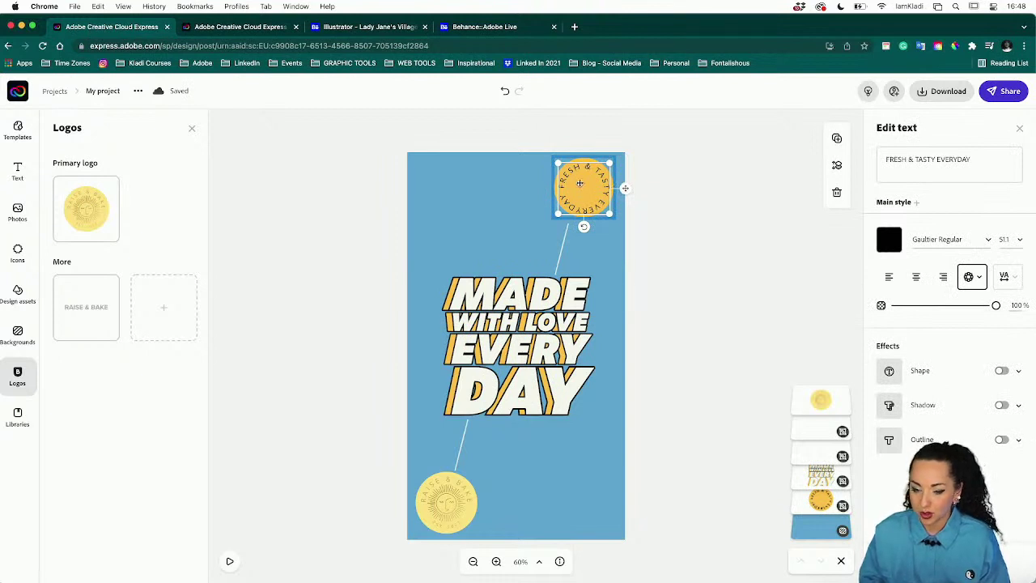
click(580, 183)
click(889, 193)
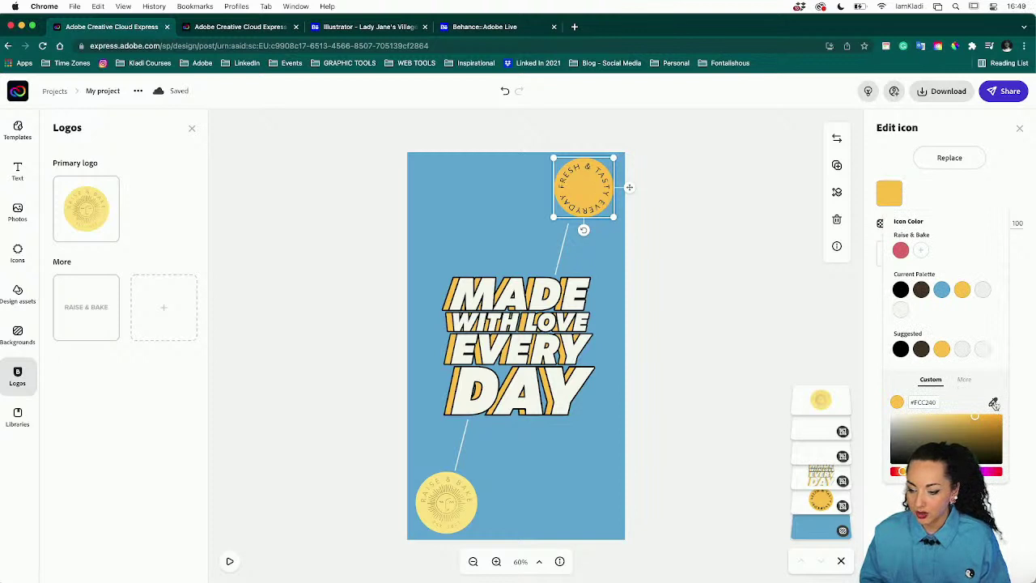
click(994, 402)
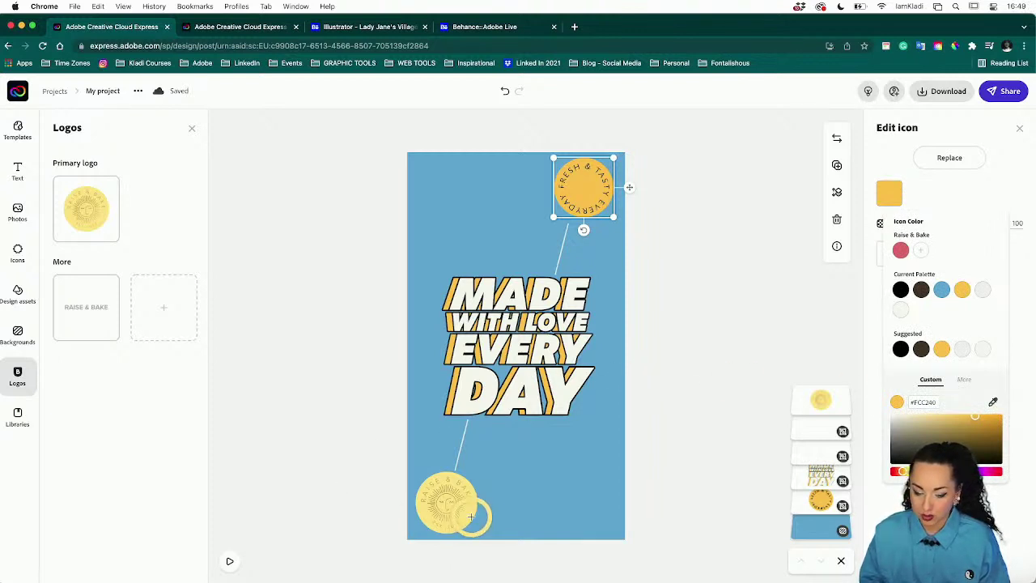
click(467, 514)
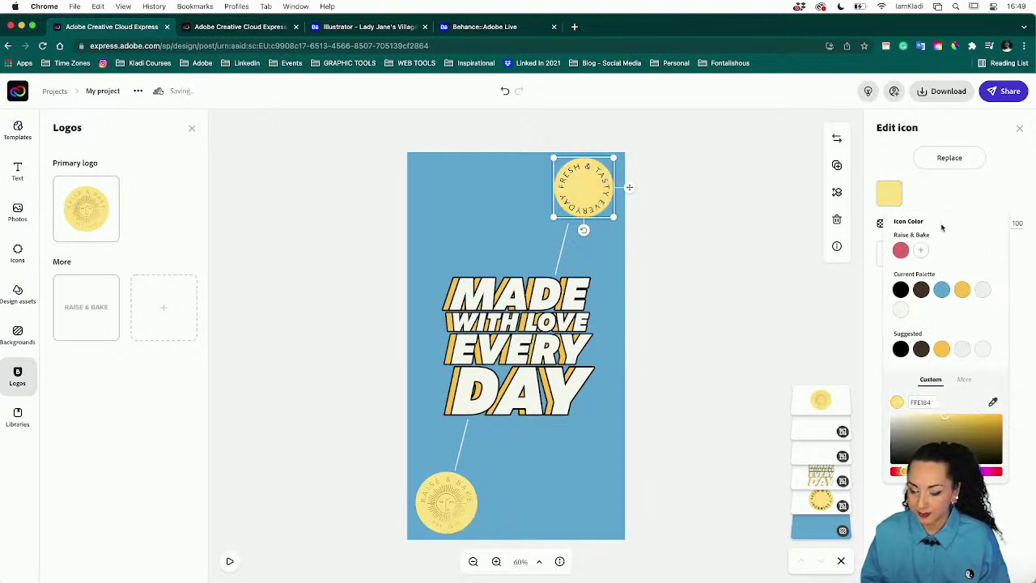
click(923, 249)
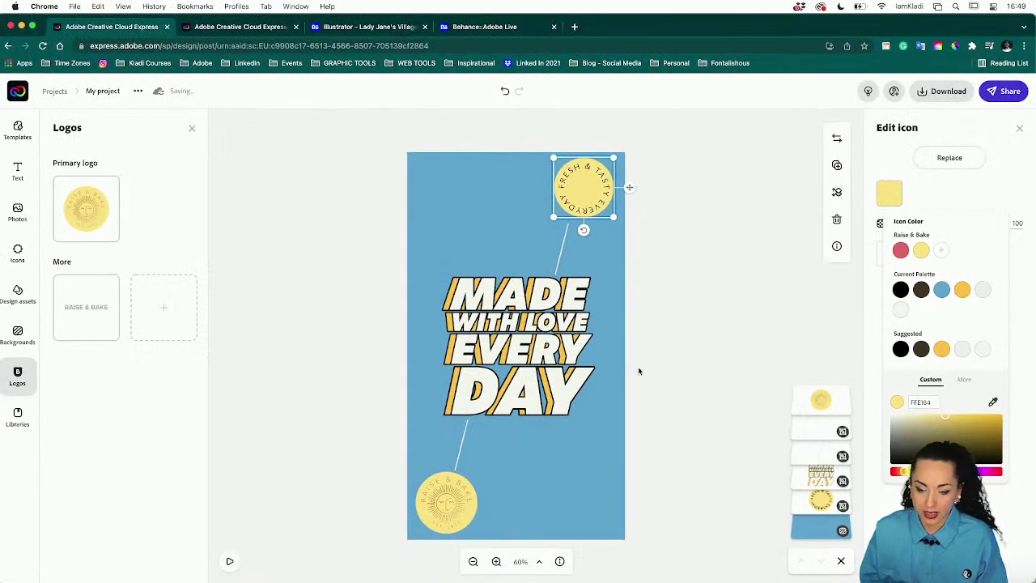
- Set the heading's rear yellow text layer to the Raise & Bake brand's light yellow
click(450, 298)
click(449, 297)
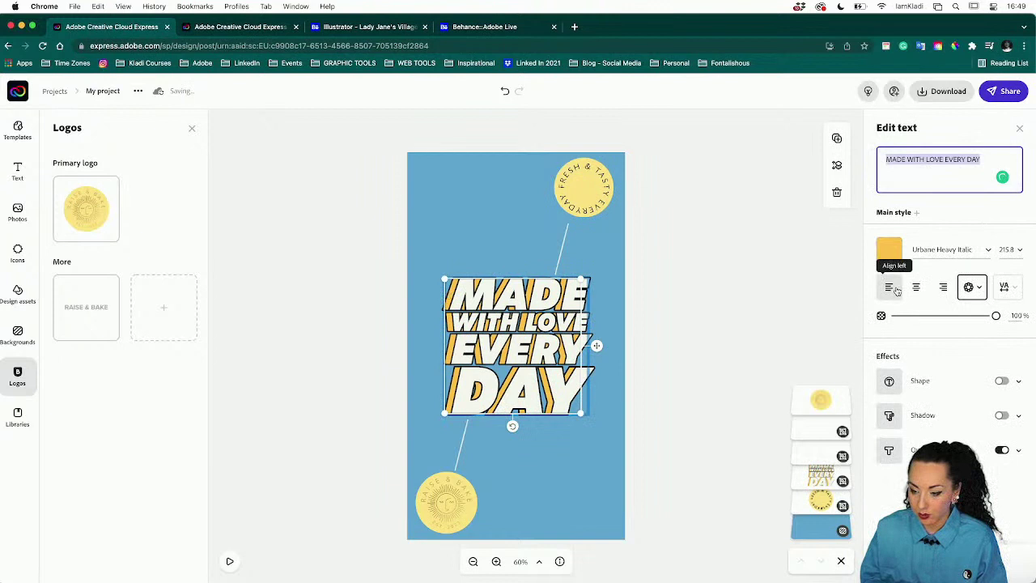
click(889, 250)
click(918, 298)
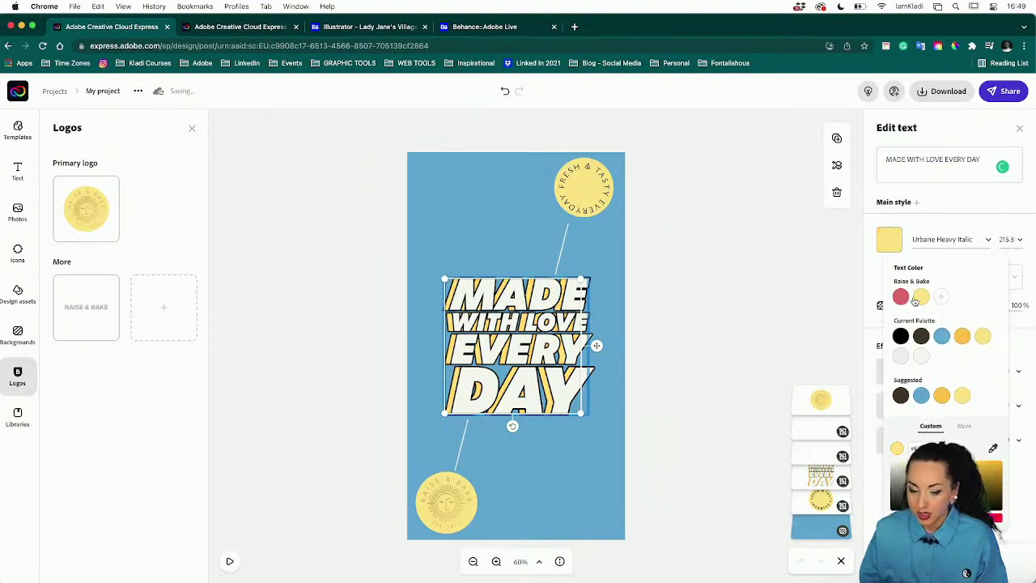
click(753, 329)
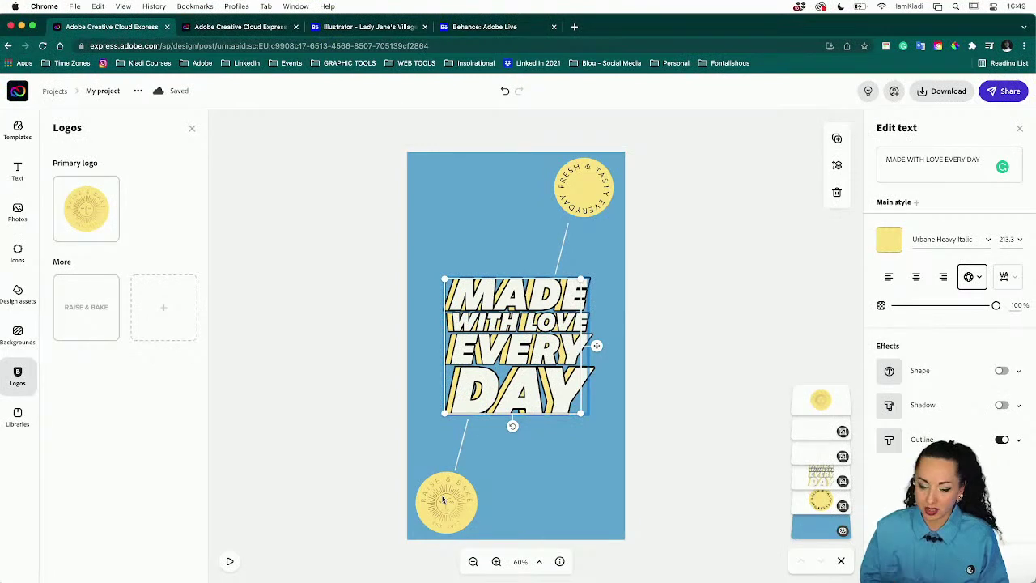
click(443, 498)
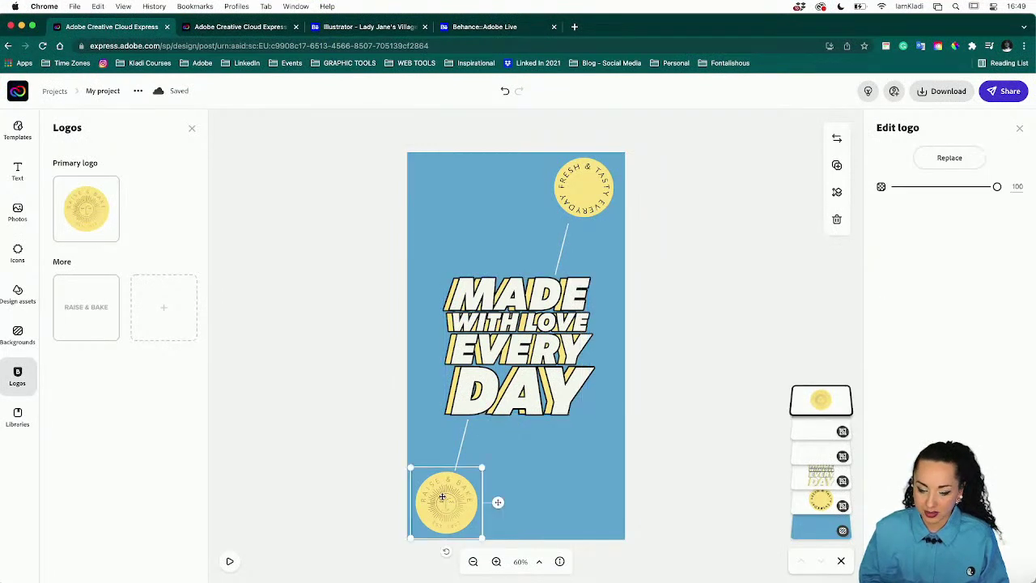
click(355, 483)
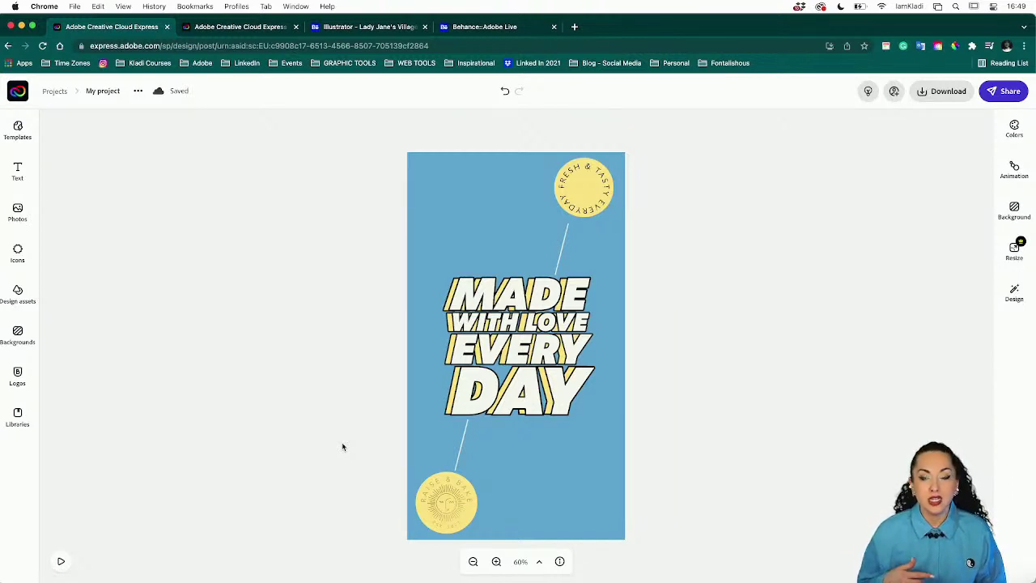
- Search the stock photos for "bakery" and replace the blue background with the photo of assorted cakes on display stands
click(430, 266)
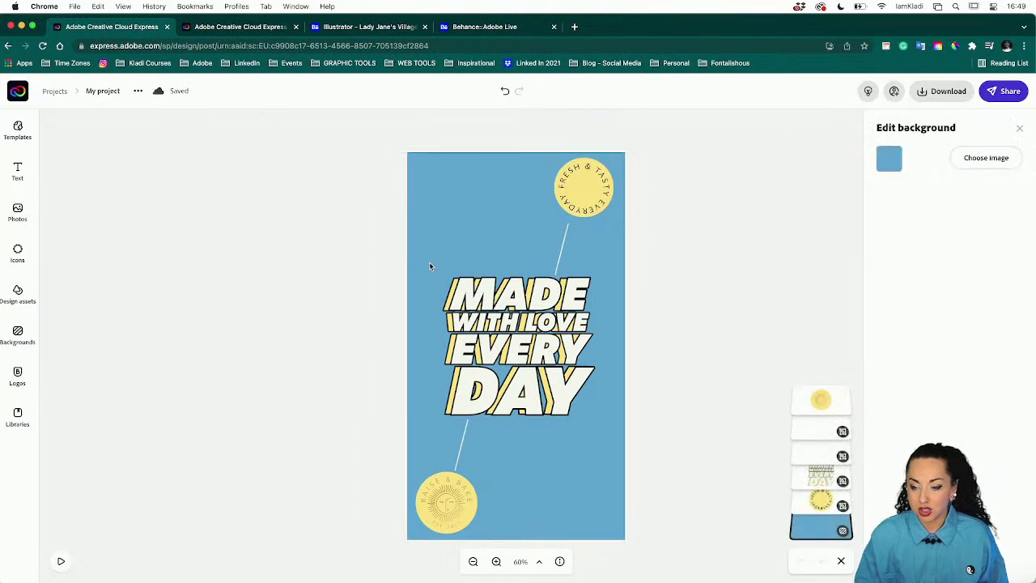
click(977, 162)
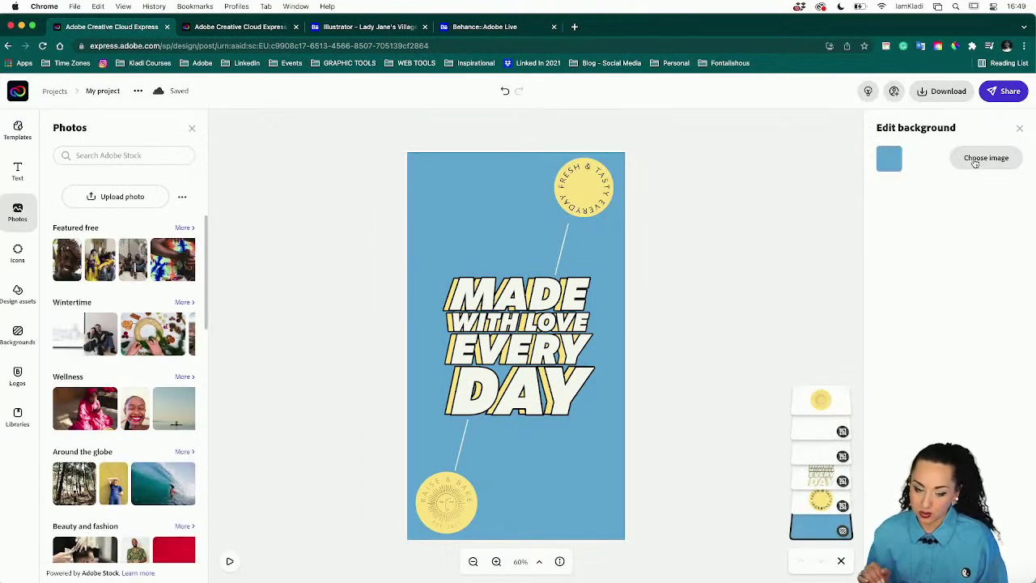
click(125, 154)
text(bakery)
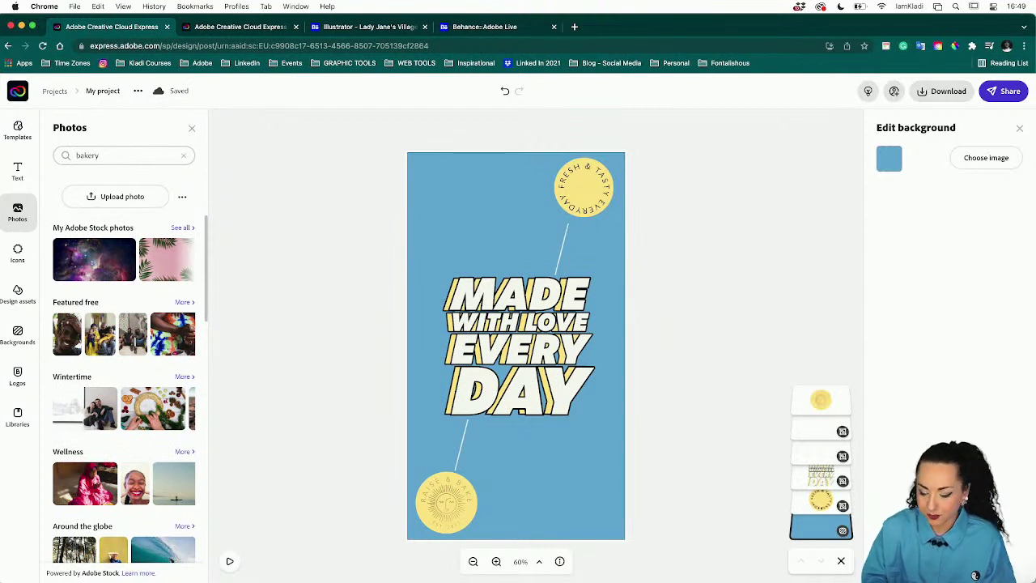
key(Return)
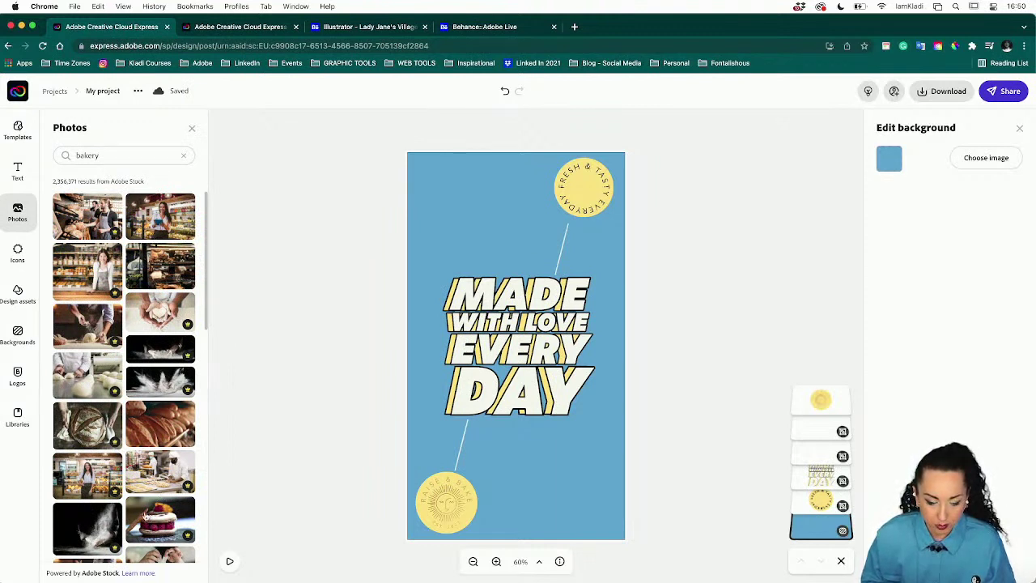
scroll(154, 488, down, 5)
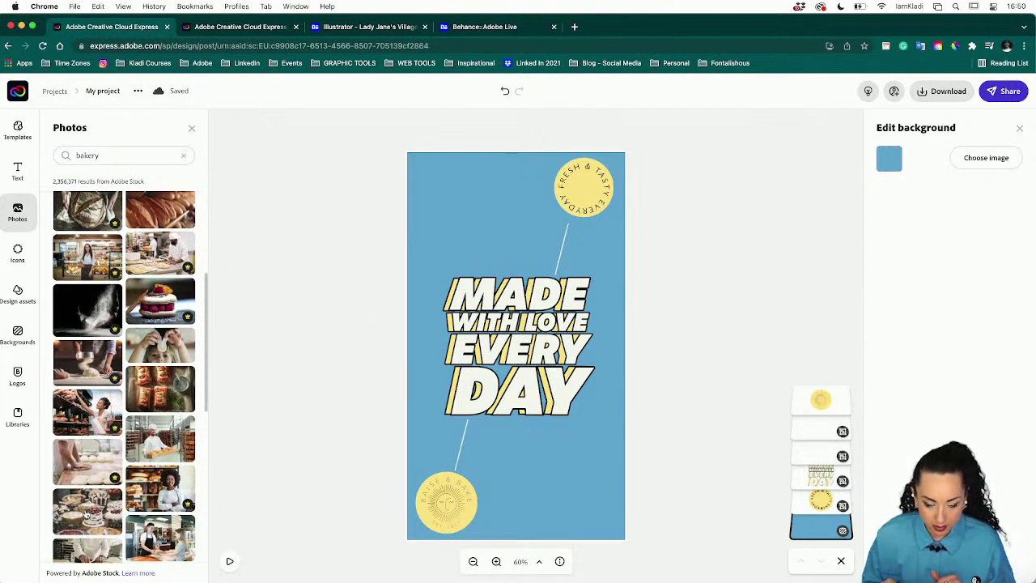
click(87, 514)
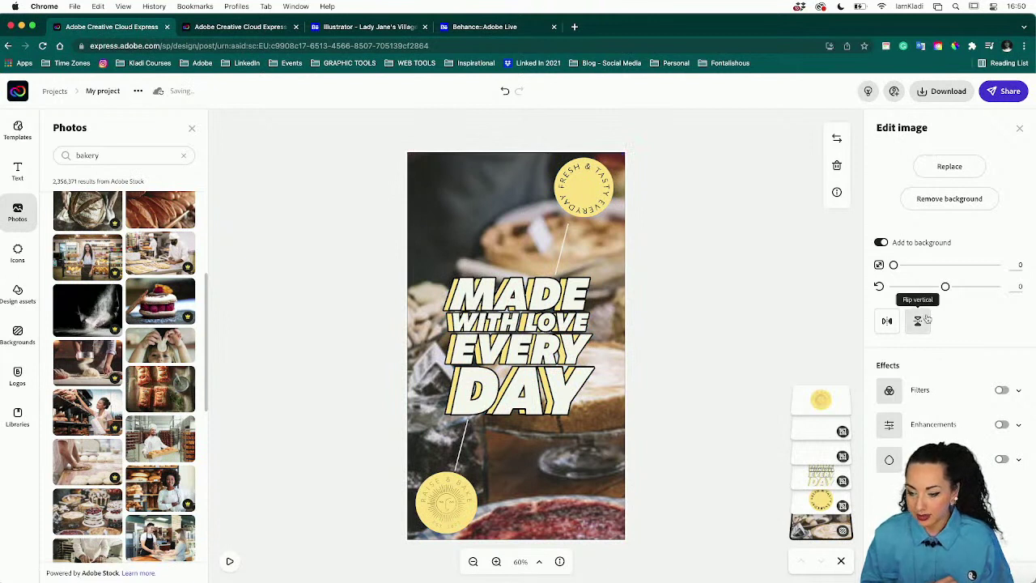
- Detach the cake photo from the background and enlarge it until it covers the whole page
click(882, 243)
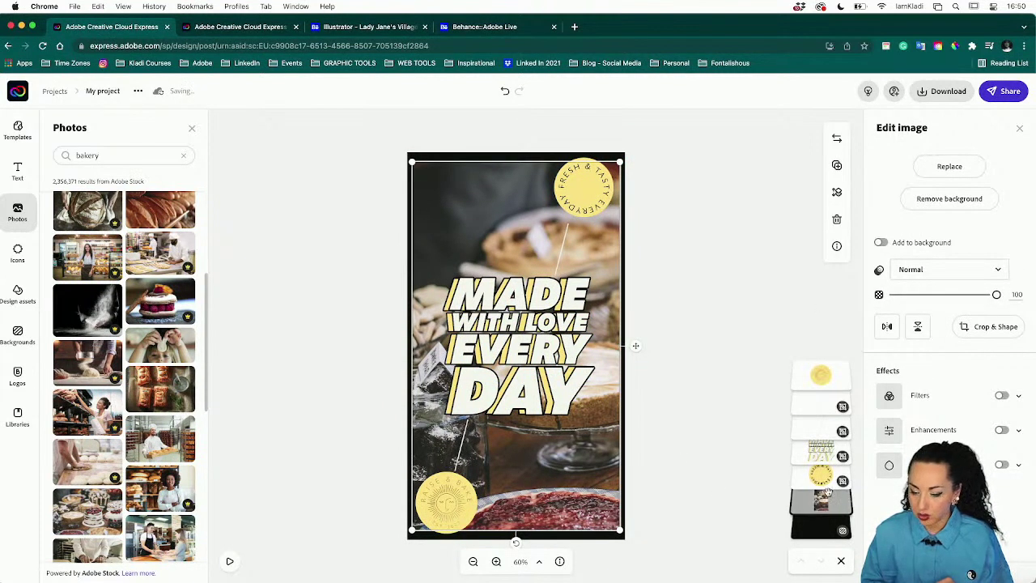
drag(415, 156, 346, 89)
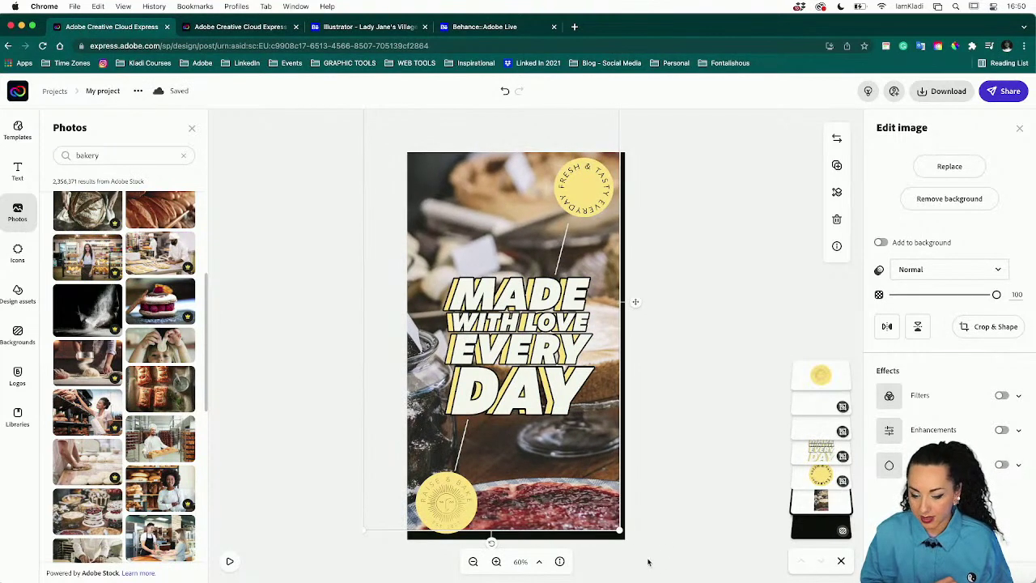
drag(620, 532, 645, 575)
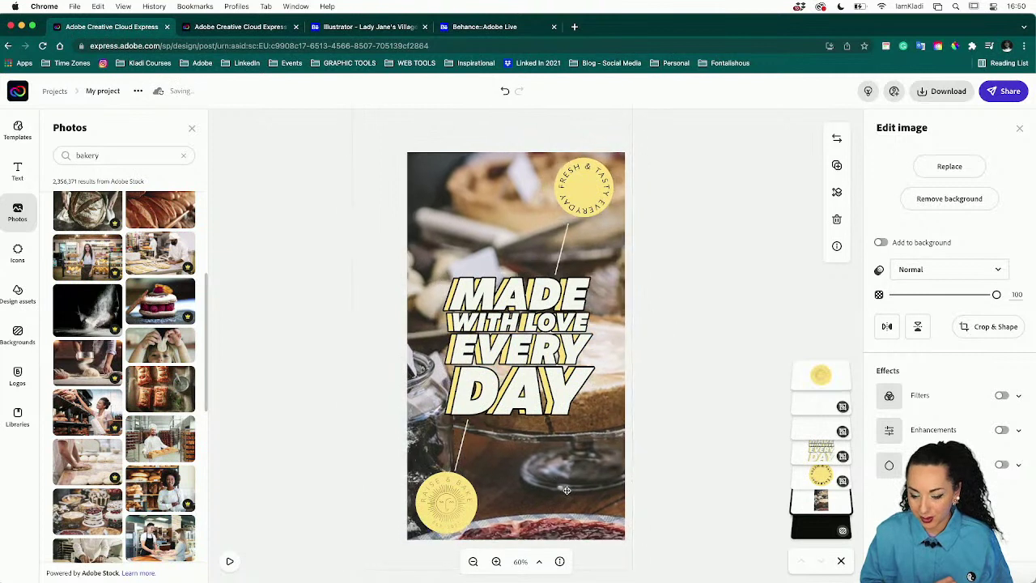
click(719, 460)
- Preview the Dynamic text animation over the cake photo
click(1015, 168)
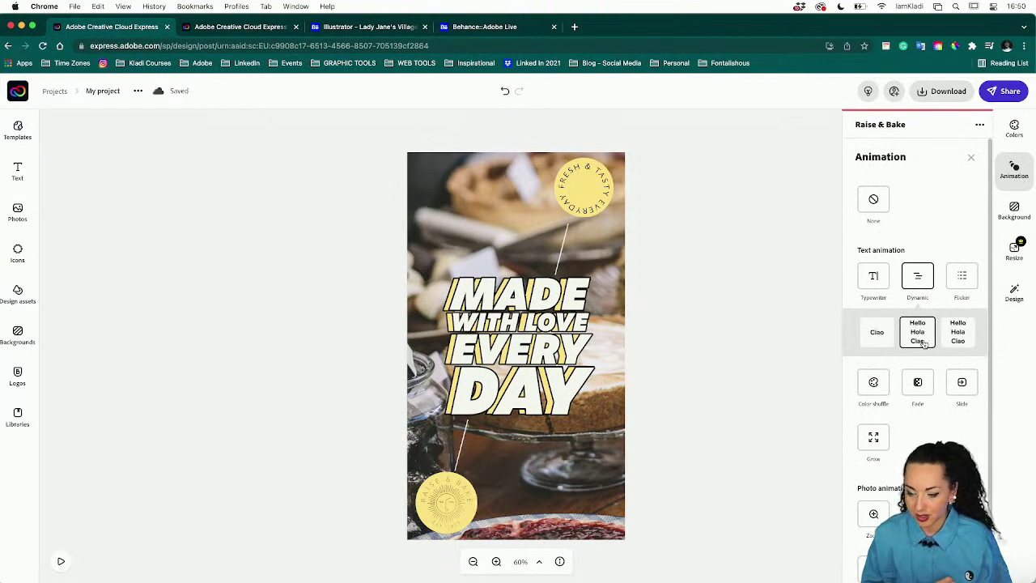
click(799, 376)
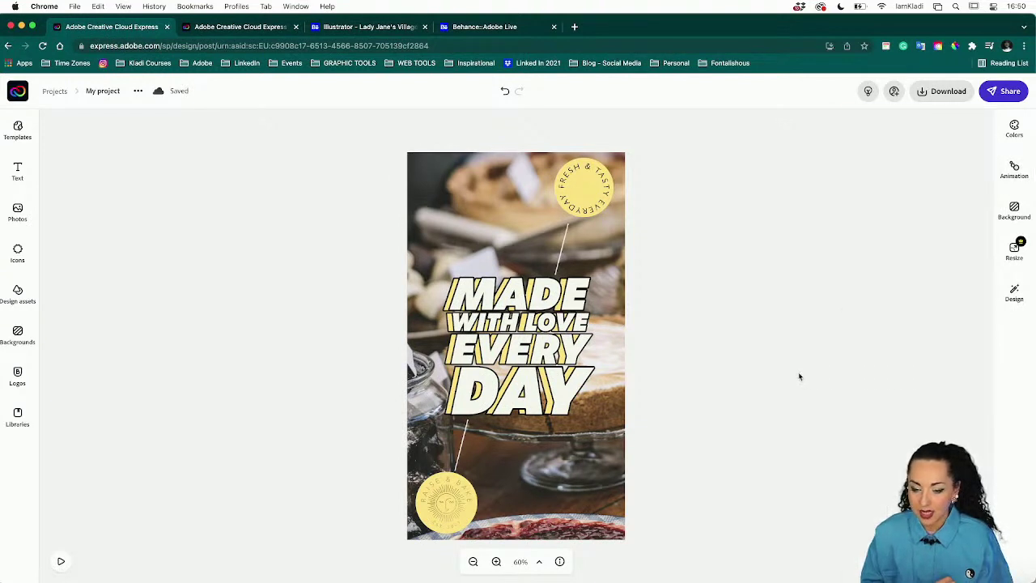
click(1014, 168)
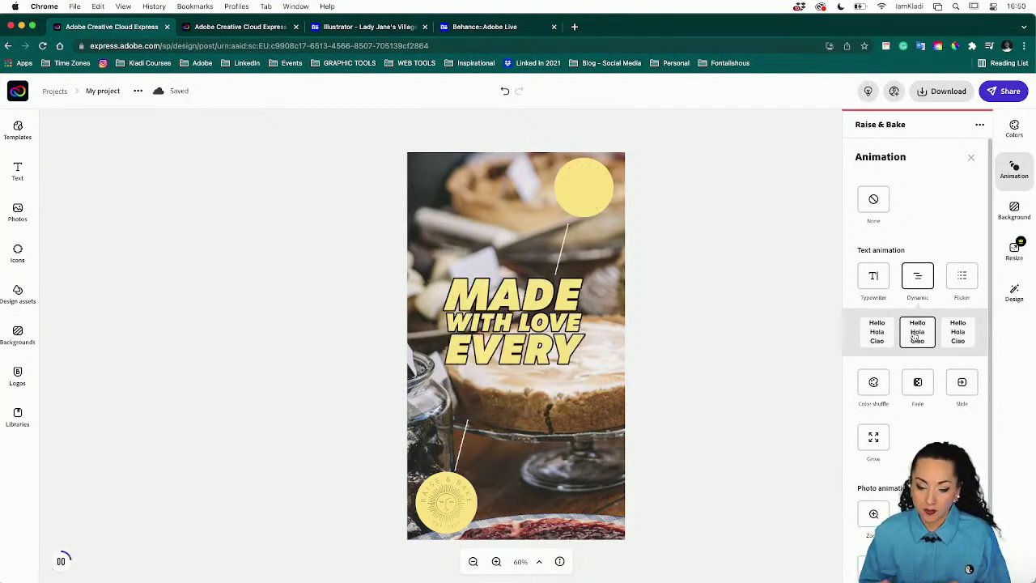
click(751, 370)
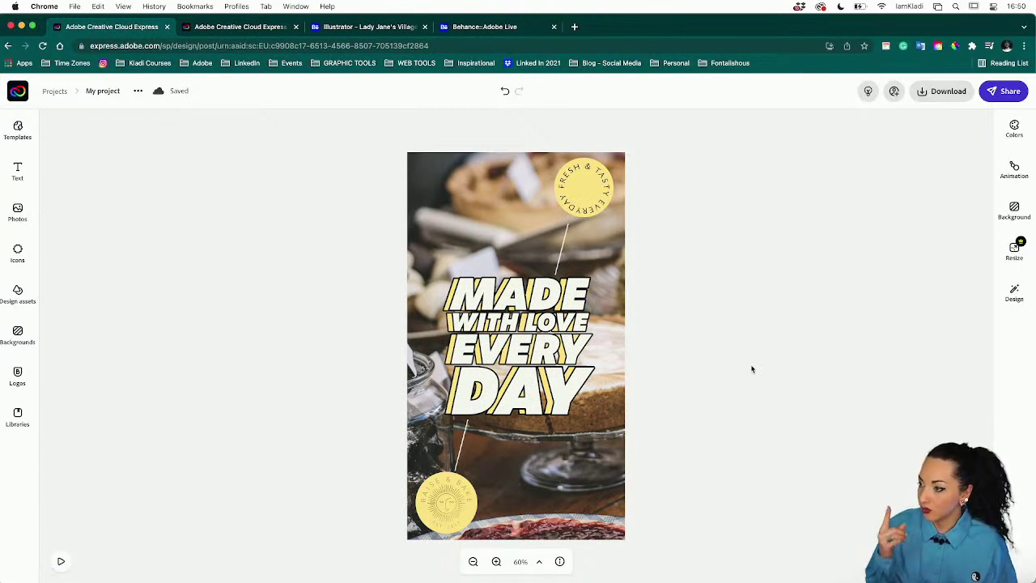
- Rename the project as "Raise and Bake IG STory"
click(94, 91)
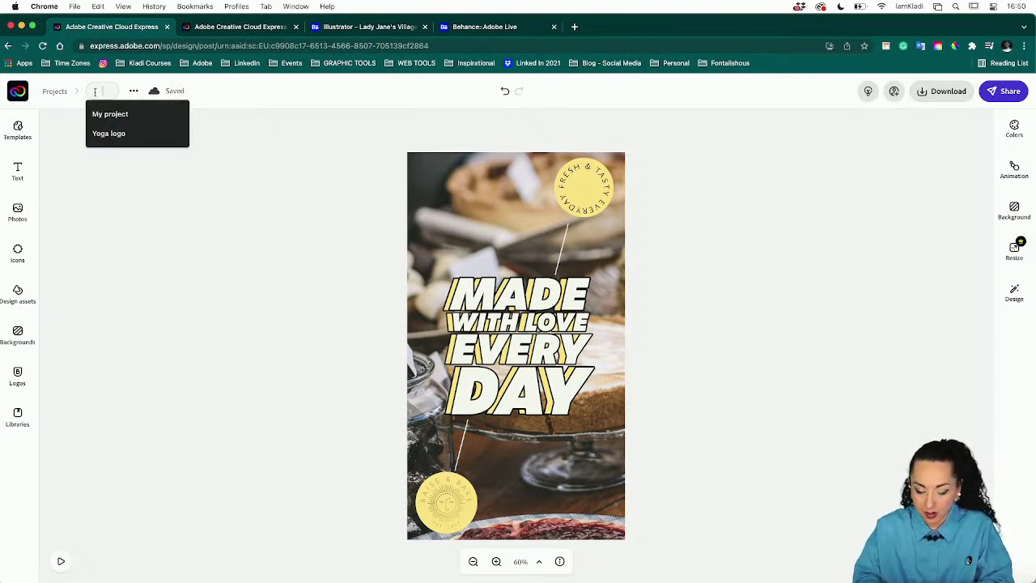
text(Raise and B)
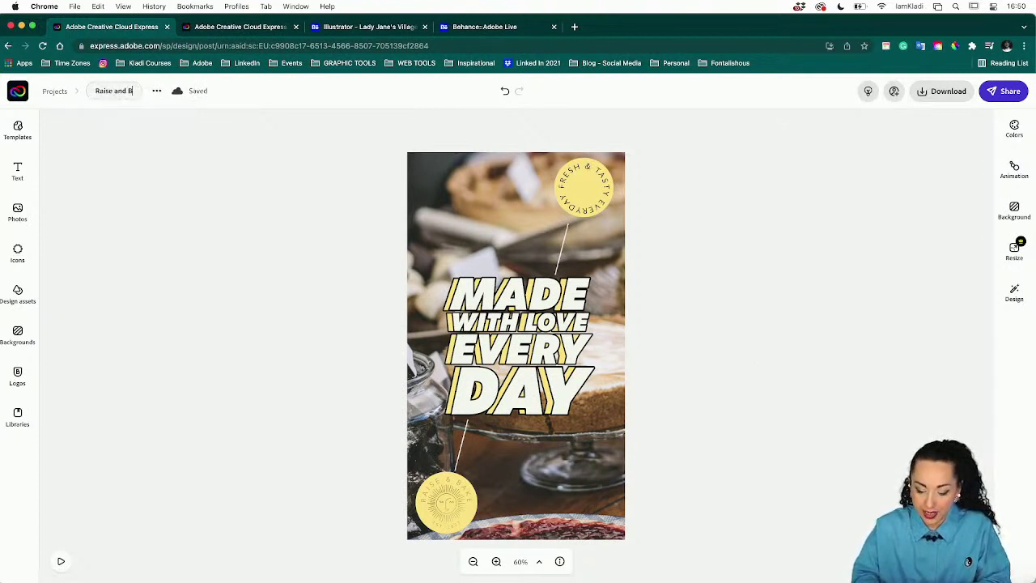
text(ake IG STory)
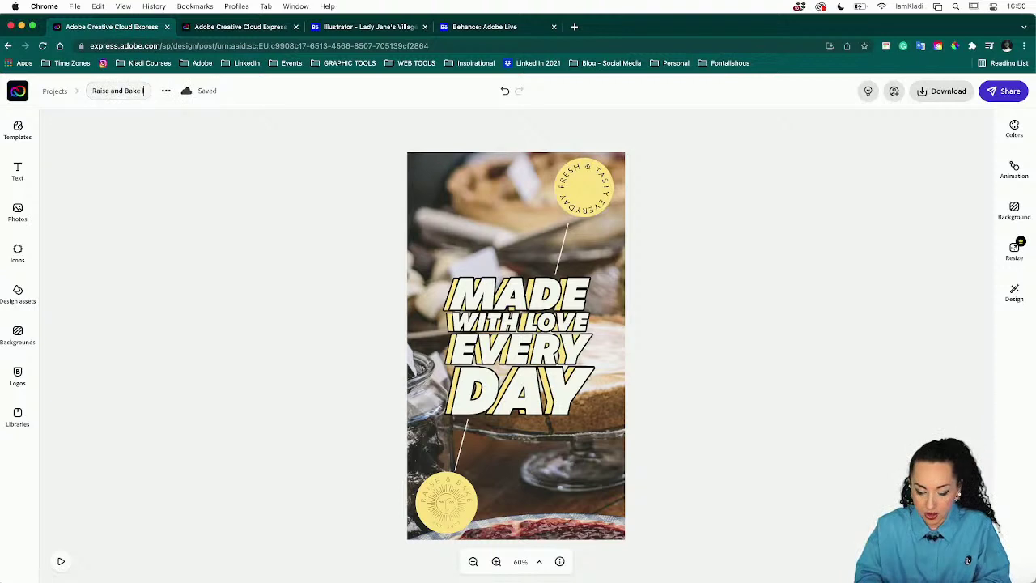
key(Return)
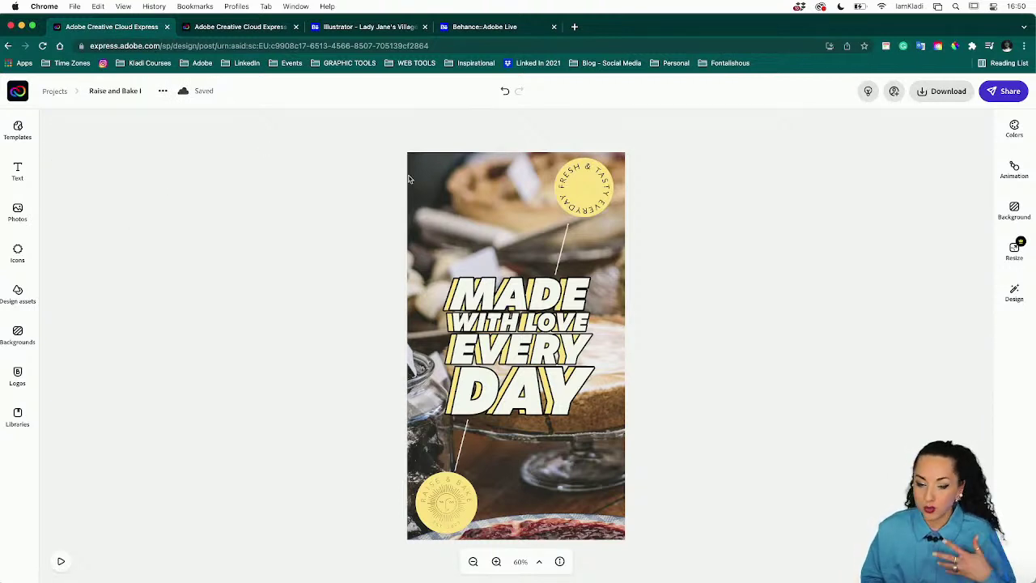
click(442, 195)
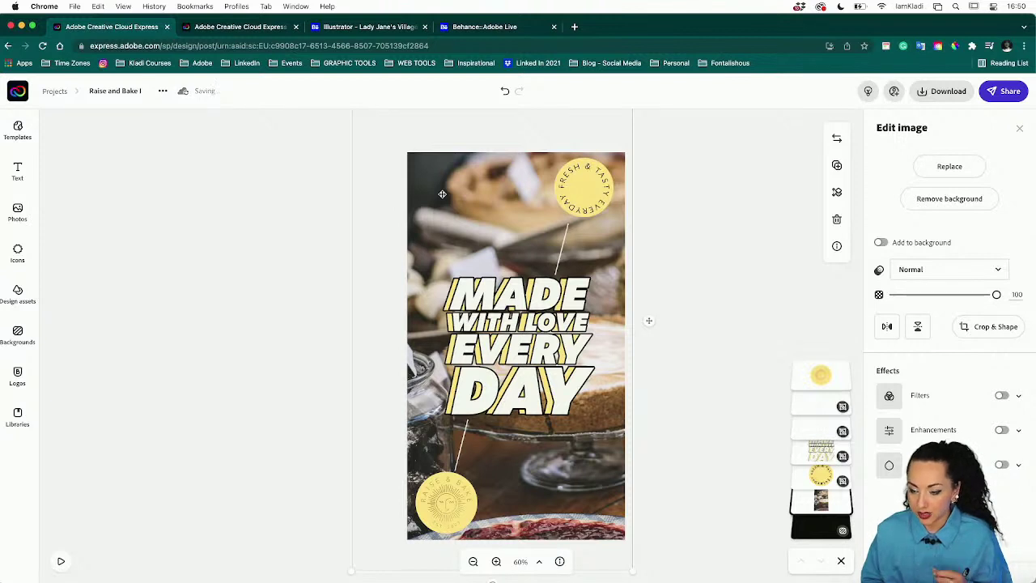
click(942, 172)
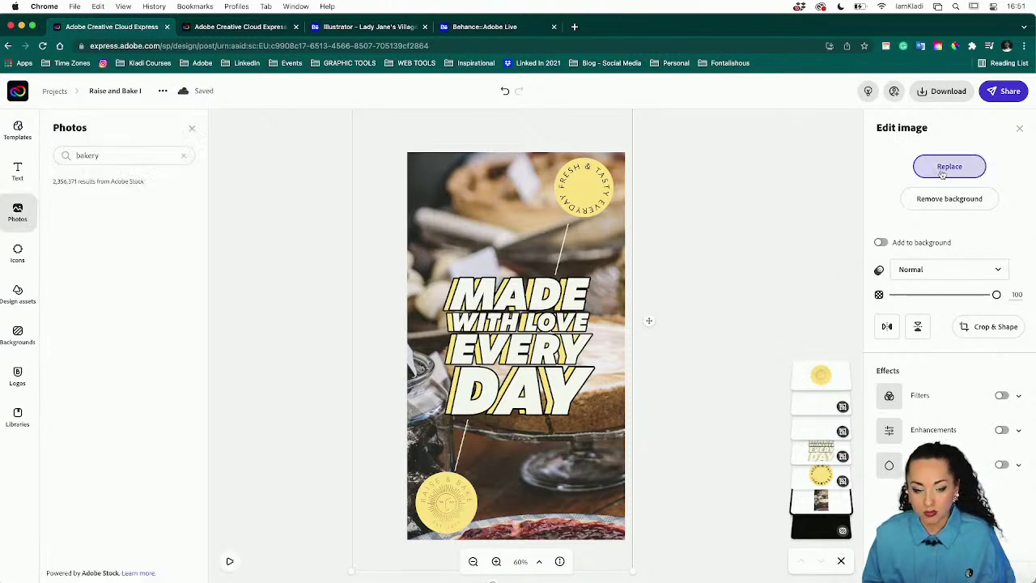
click(192, 130)
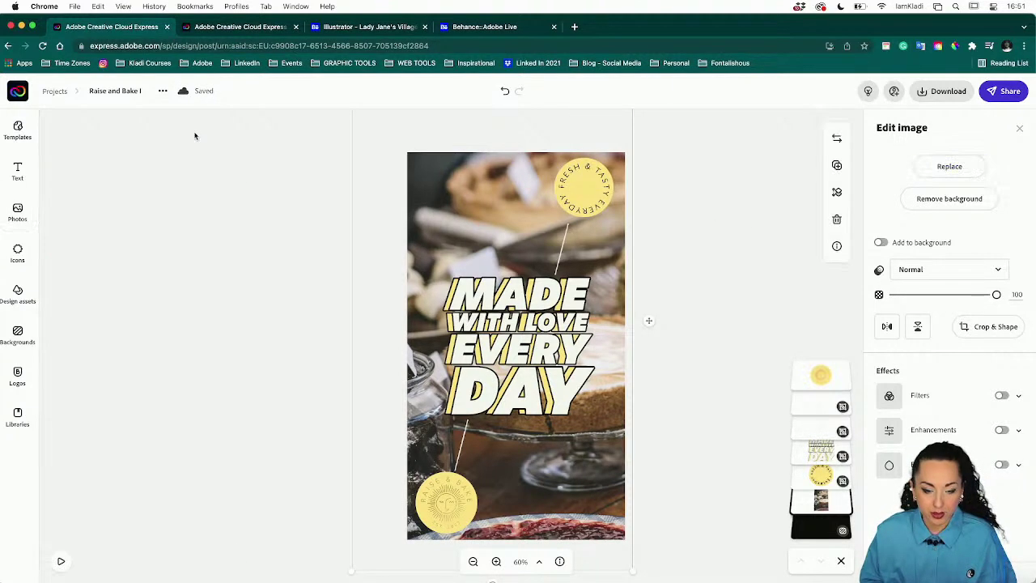
click(32, 218)
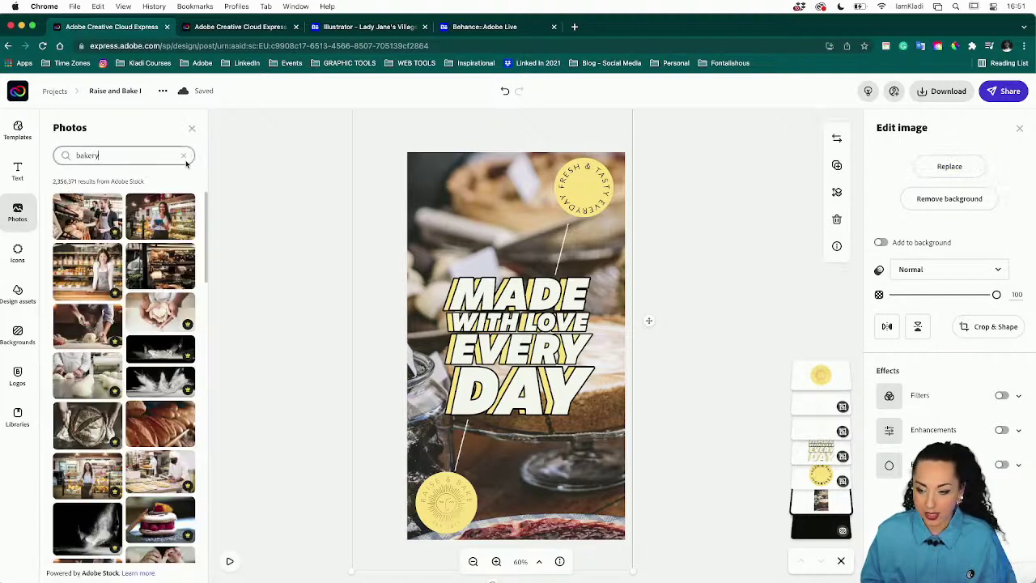
click(183, 159)
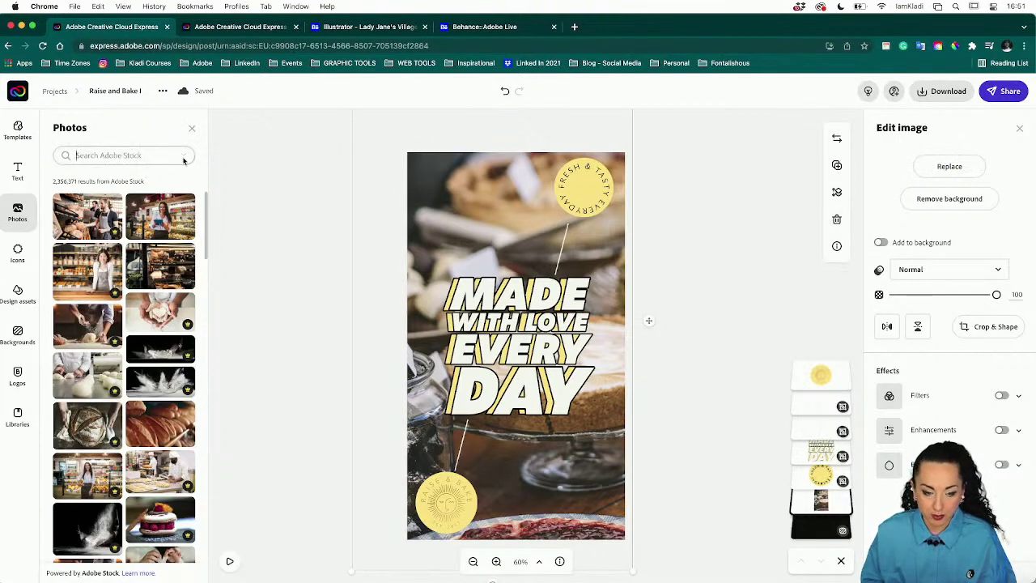
click(318, 212)
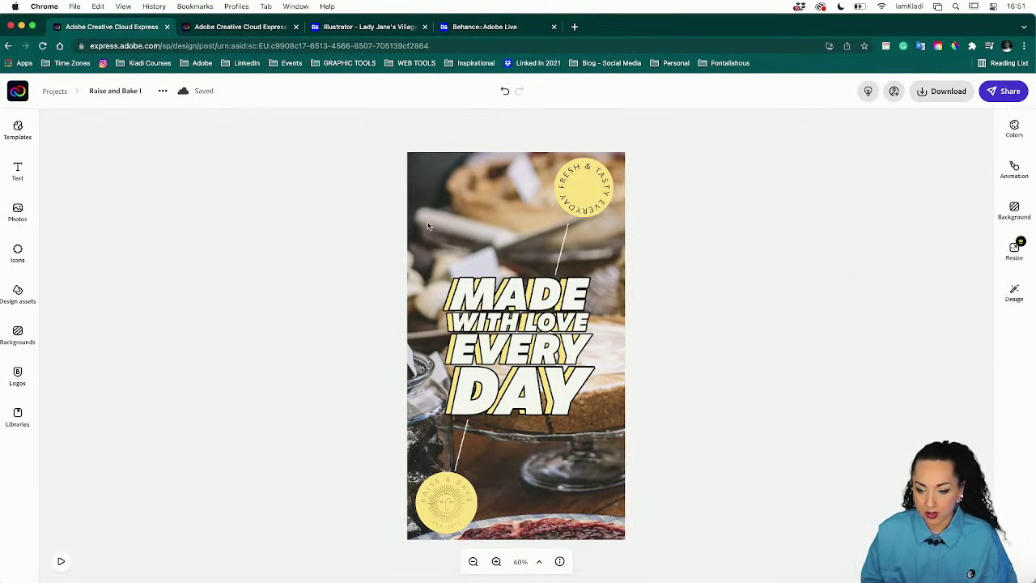
- Try to remove the background from the cake photo
click(428, 224)
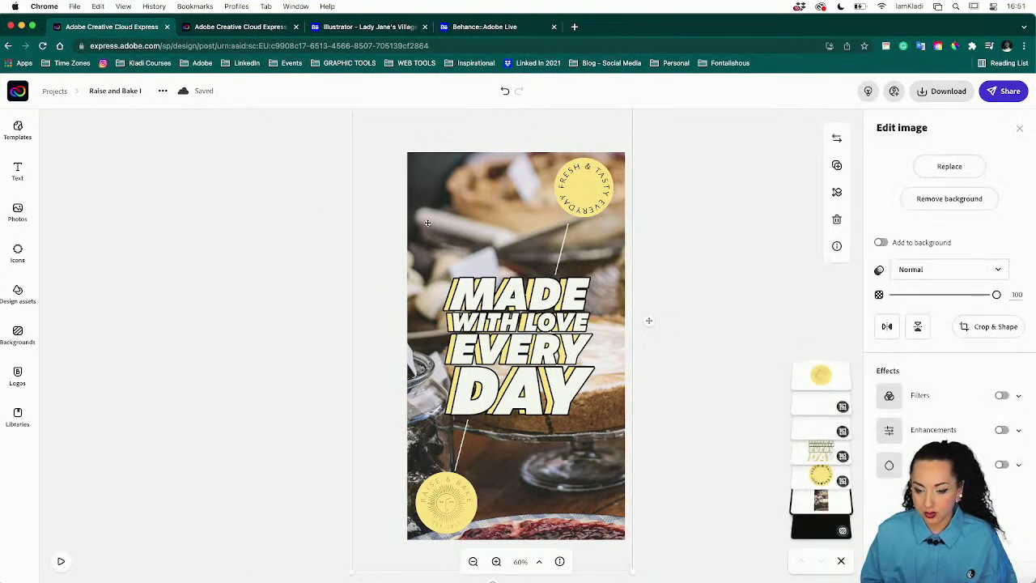
click(953, 199)
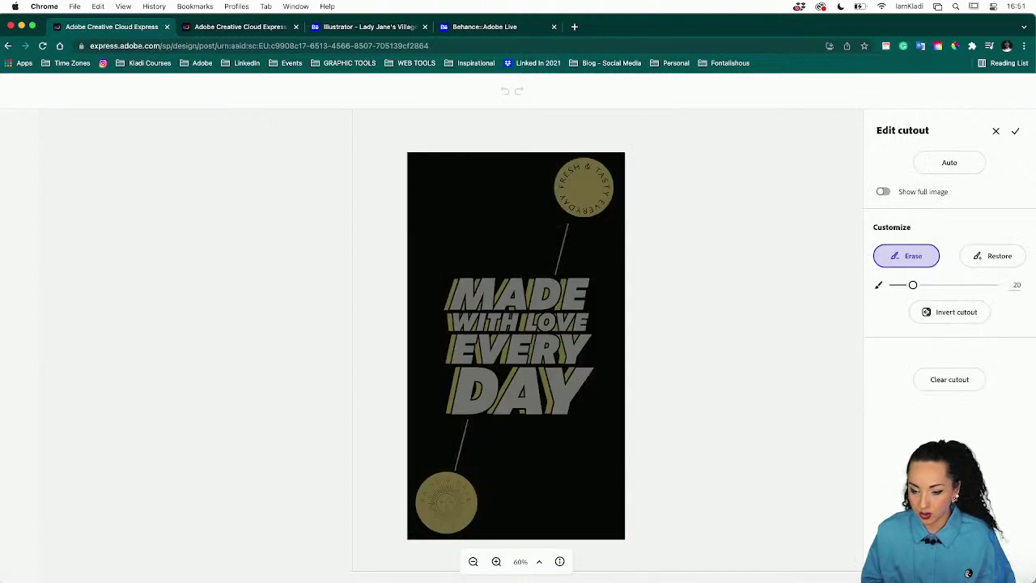
click(995, 130)
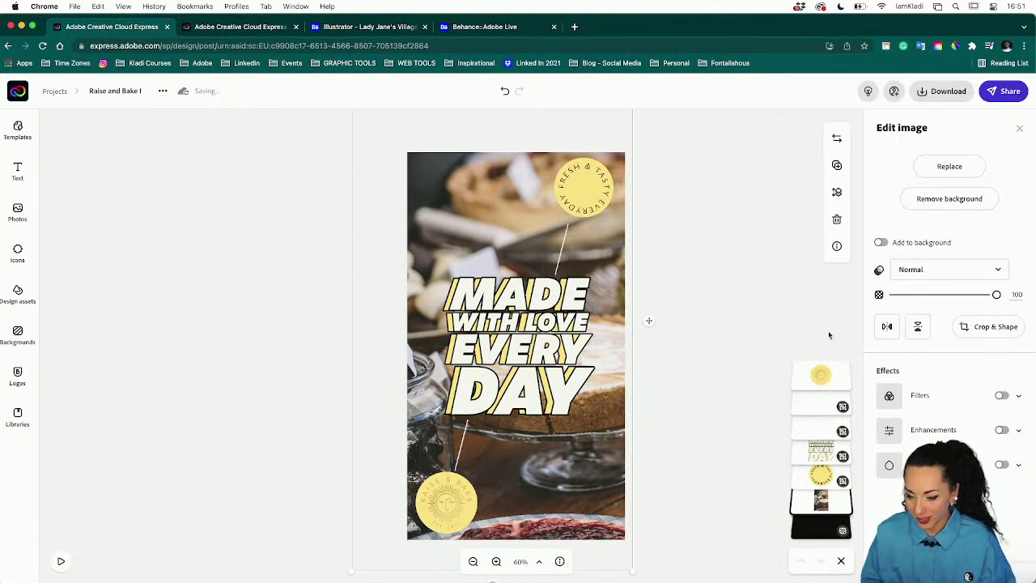
- Delete the cake photo and upload bread.jpeg from the Desktop folder instead
click(838, 220)
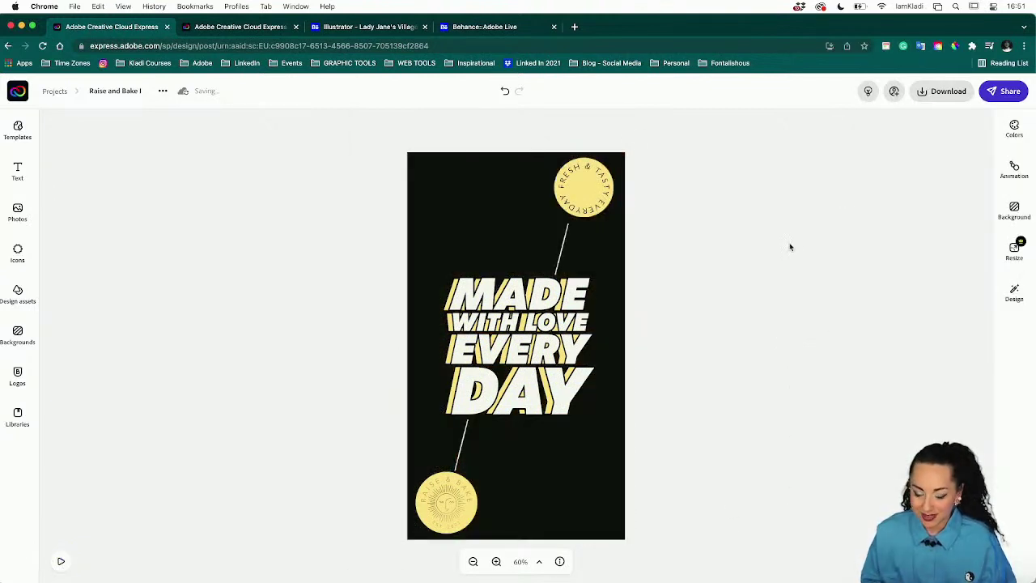
click(19, 215)
click(183, 155)
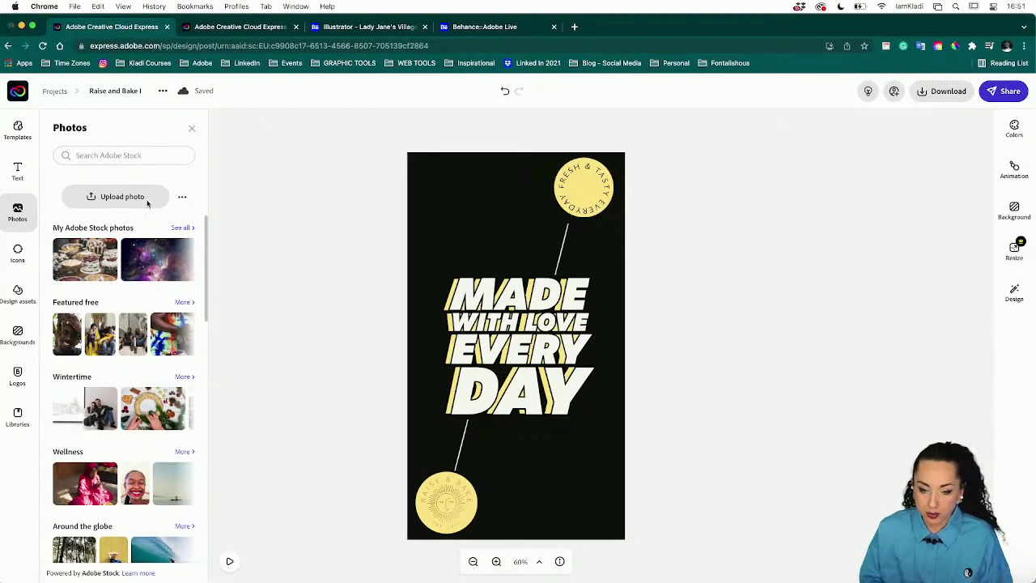
click(147, 199)
click(405, 230)
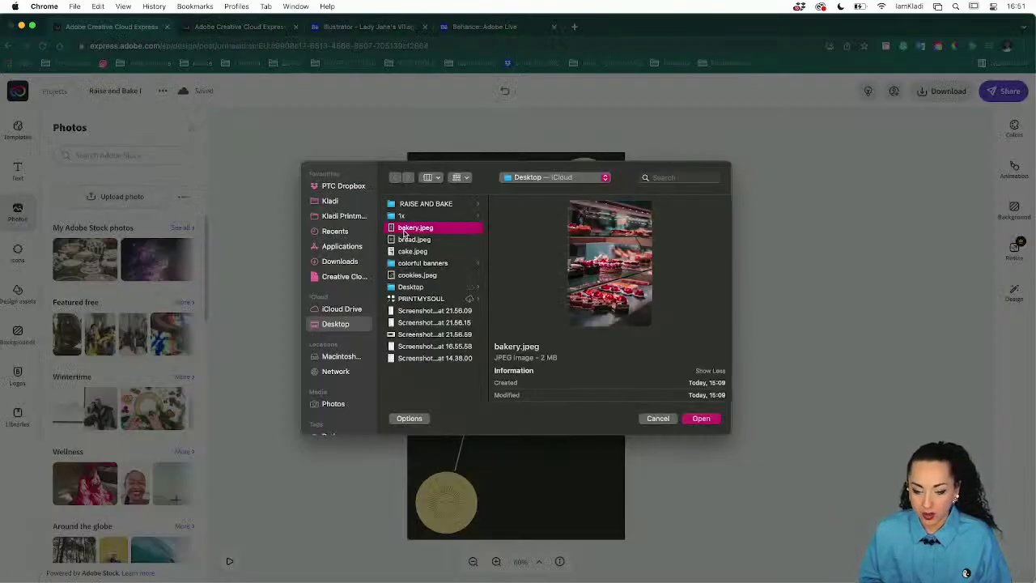
click(406, 240)
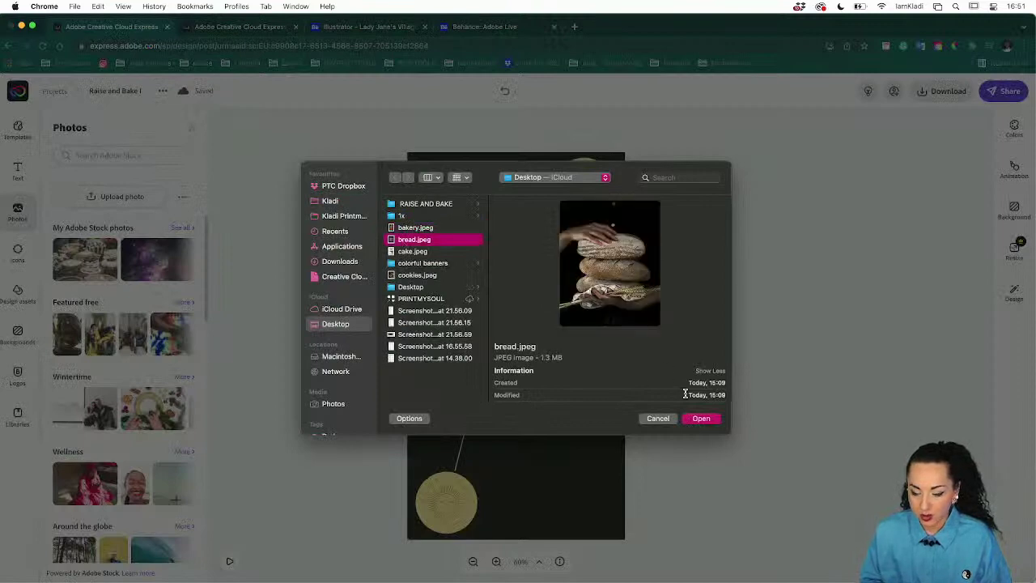
click(709, 419)
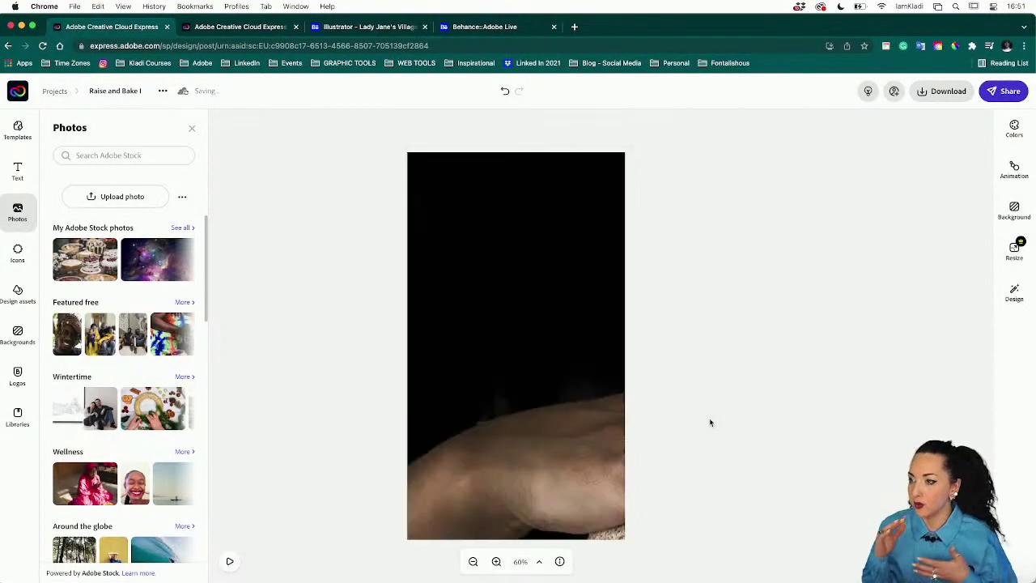
- Enlarge the bread photo and centre it so that it covers the whole page
click(515, 225)
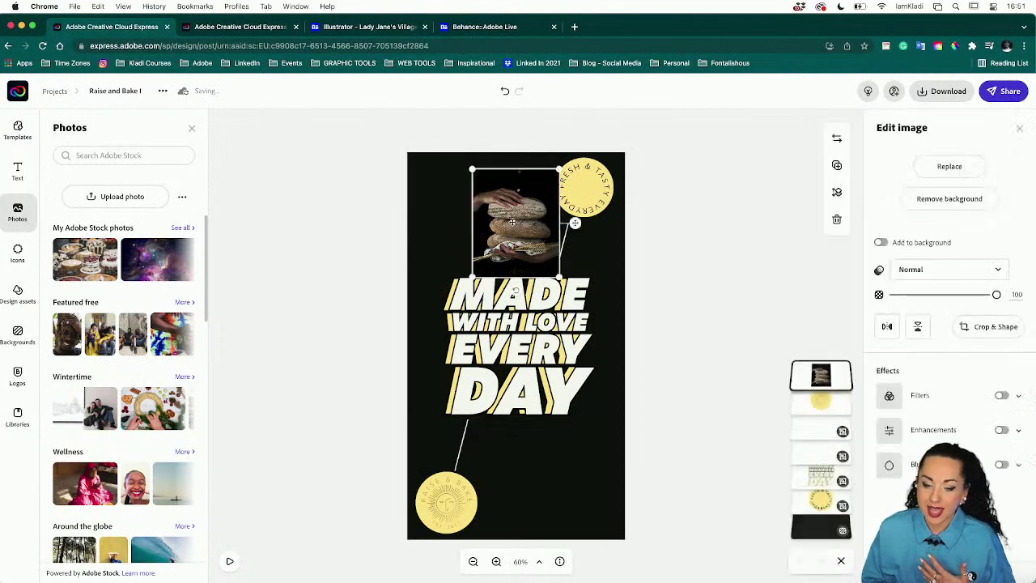
drag(473, 276, 262, 537)
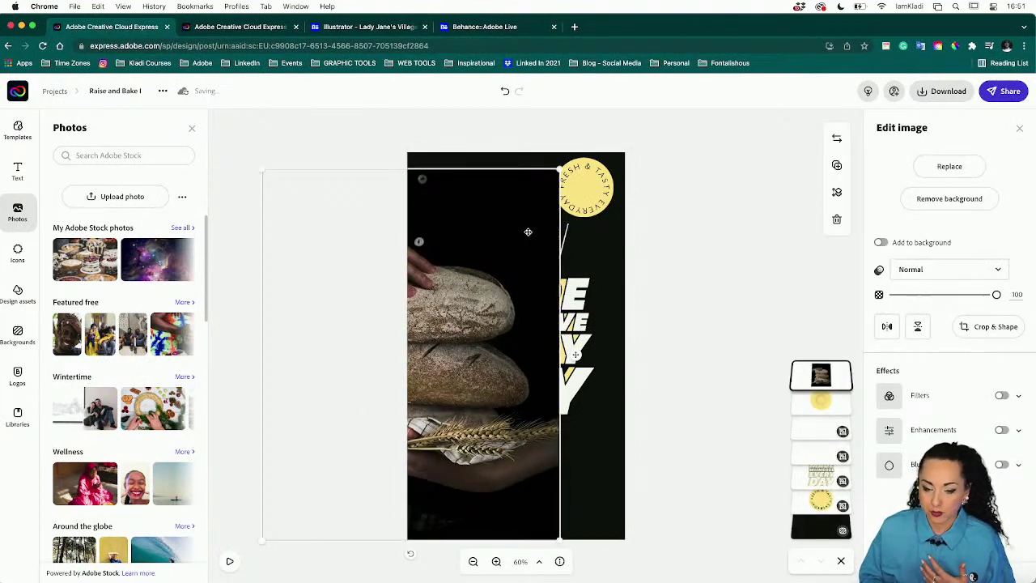
drag(556, 180, 657, 109)
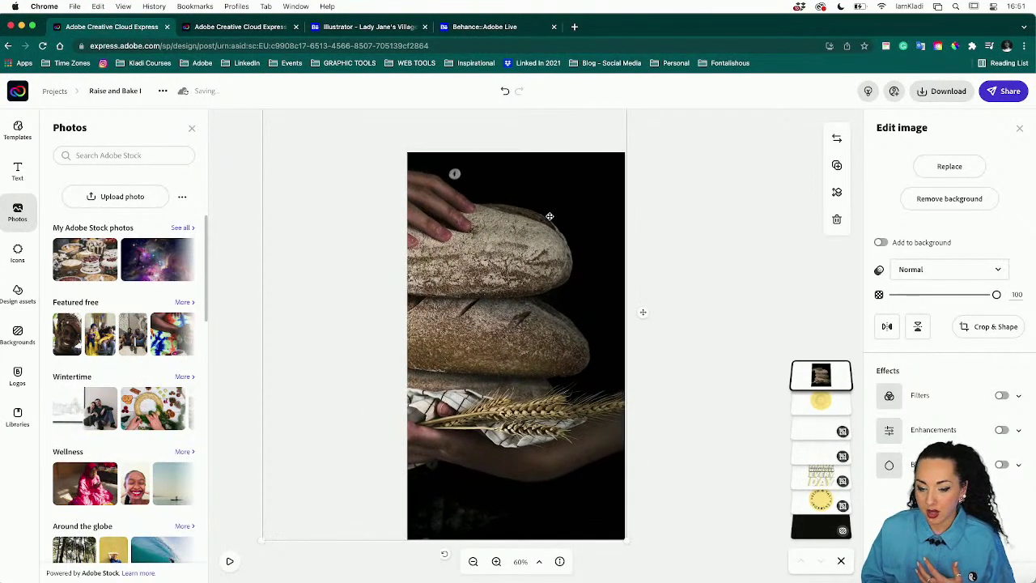
drag(550, 215, 623, 225)
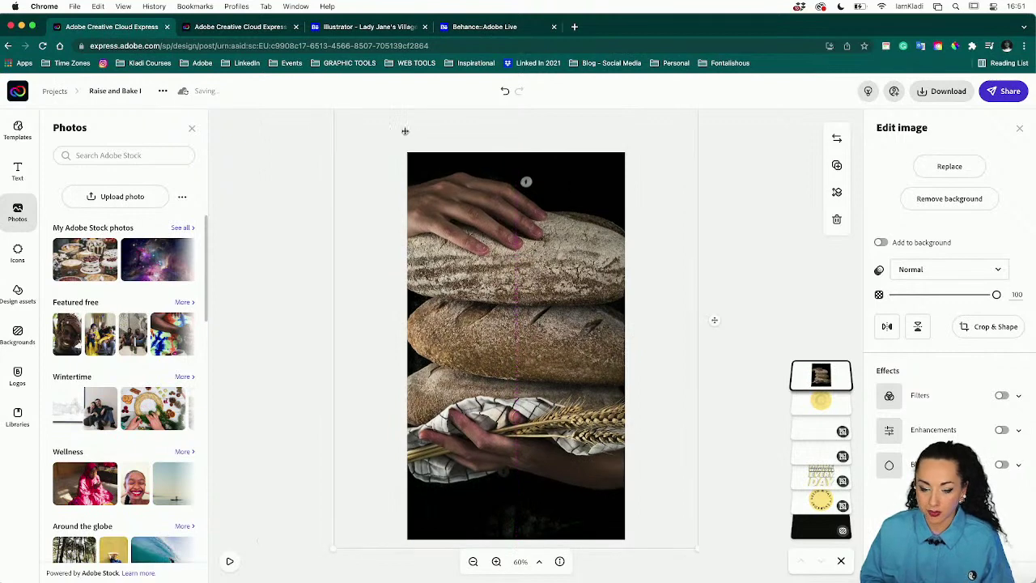
- Resize and recentre the bread photo over the page, and move its layer down to directly above the dark background
drag(332, 549, 425, 435)
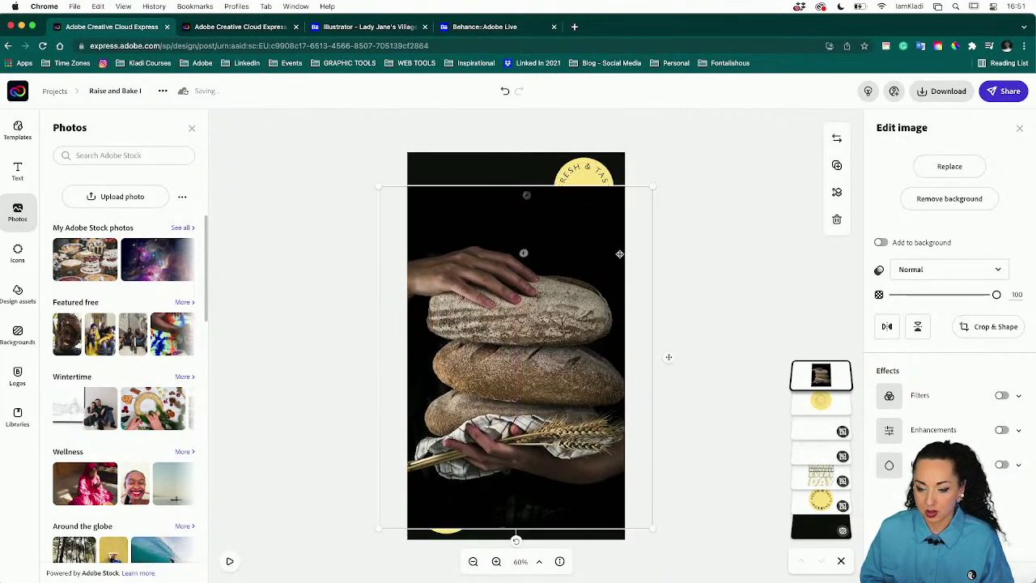
drag(654, 190, 687, 142)
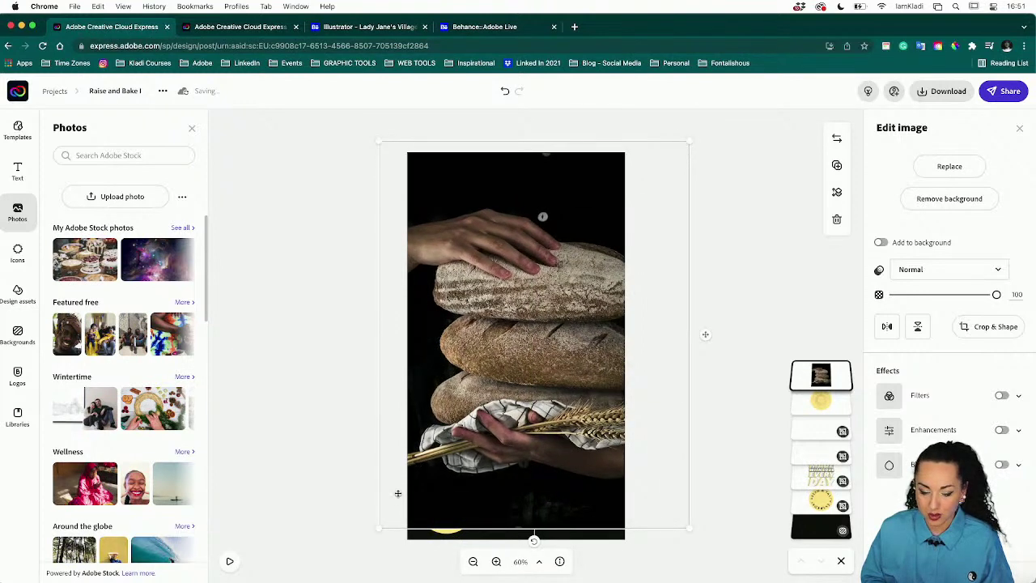
drag(381, 526, 363, 551)
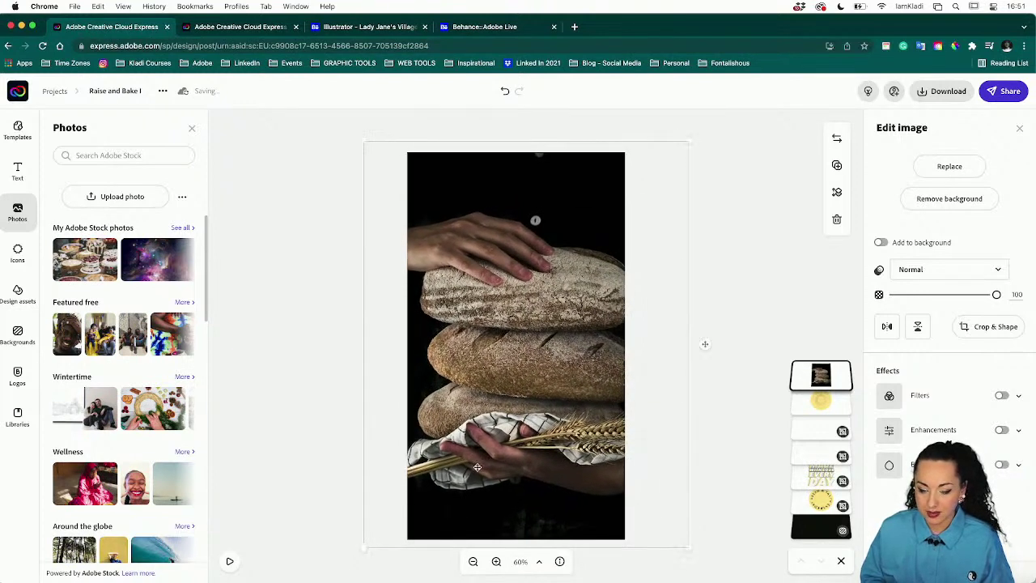
drag(478, 467, 472, 471)
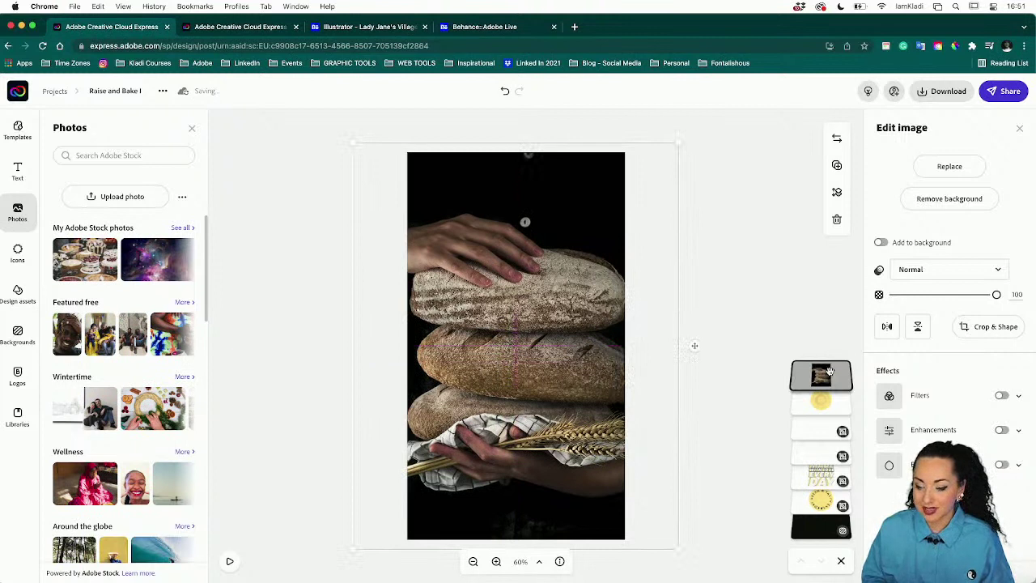
drag(829, 370, 827, 522)
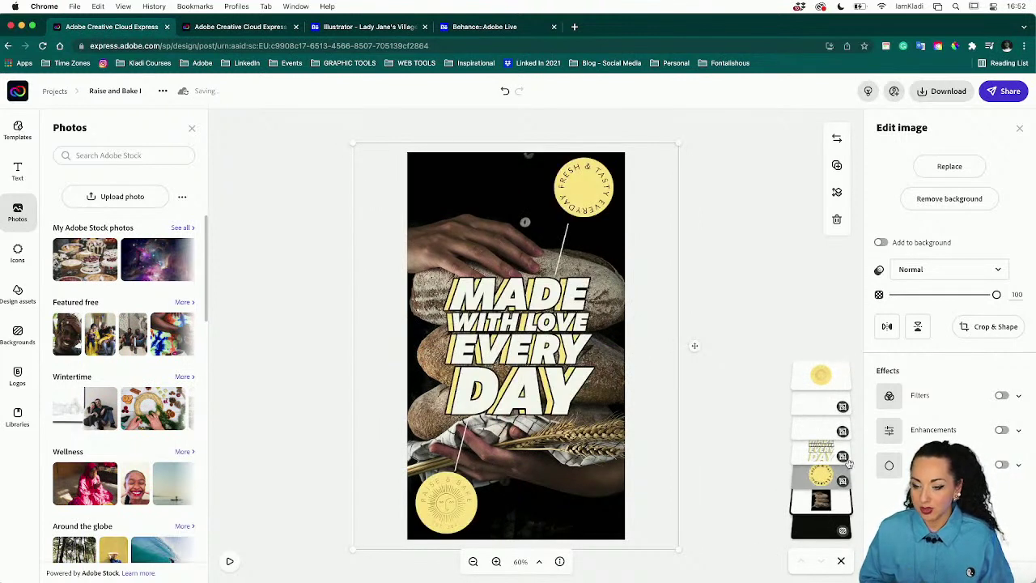
click(769, 299)
- Try the Dynamic and Color shuffle text animations, and set the story's text animation to Fade
click(1015, 168)
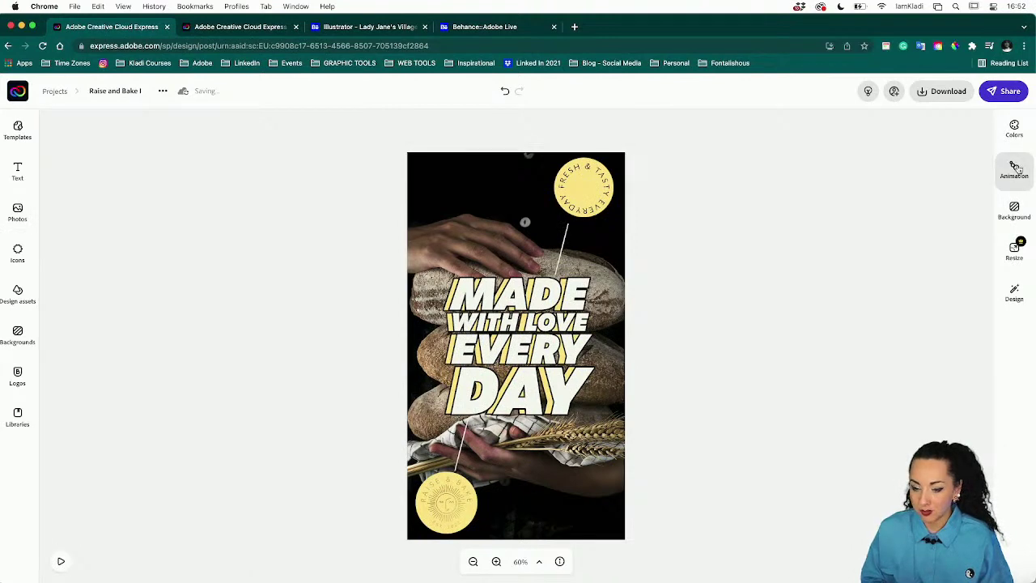
click(915, 334)
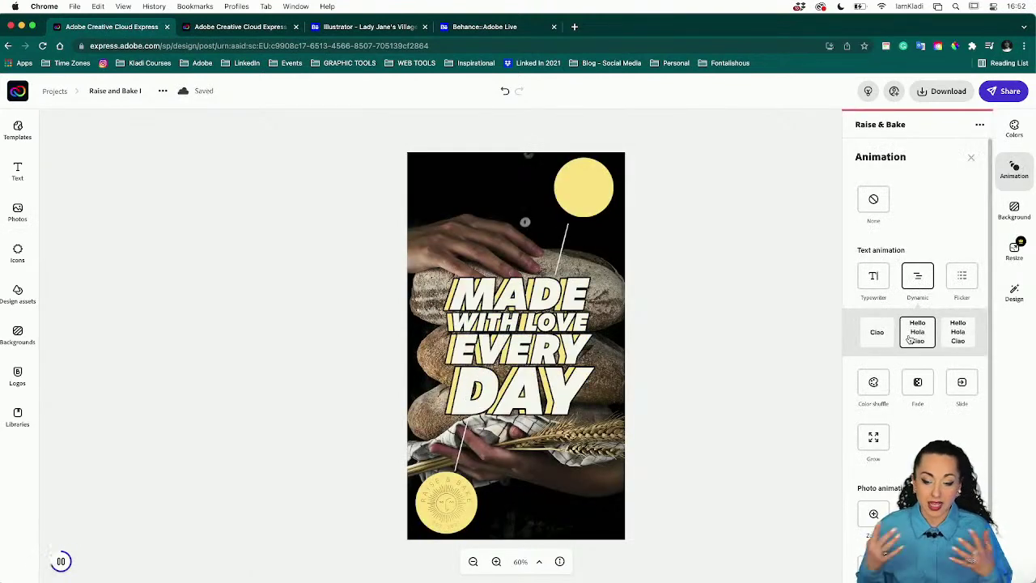
click(955, 339)
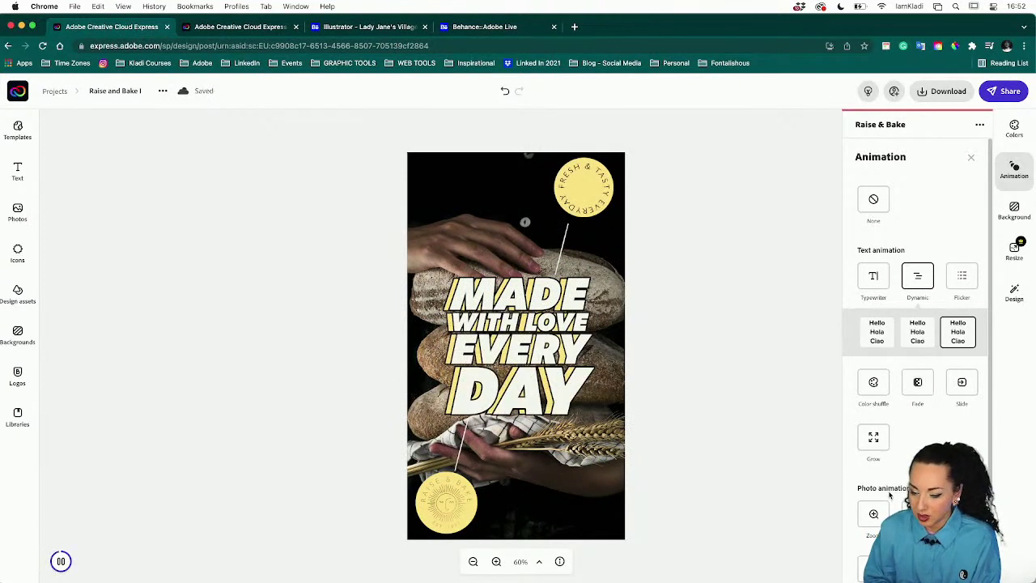
click(878, 388)
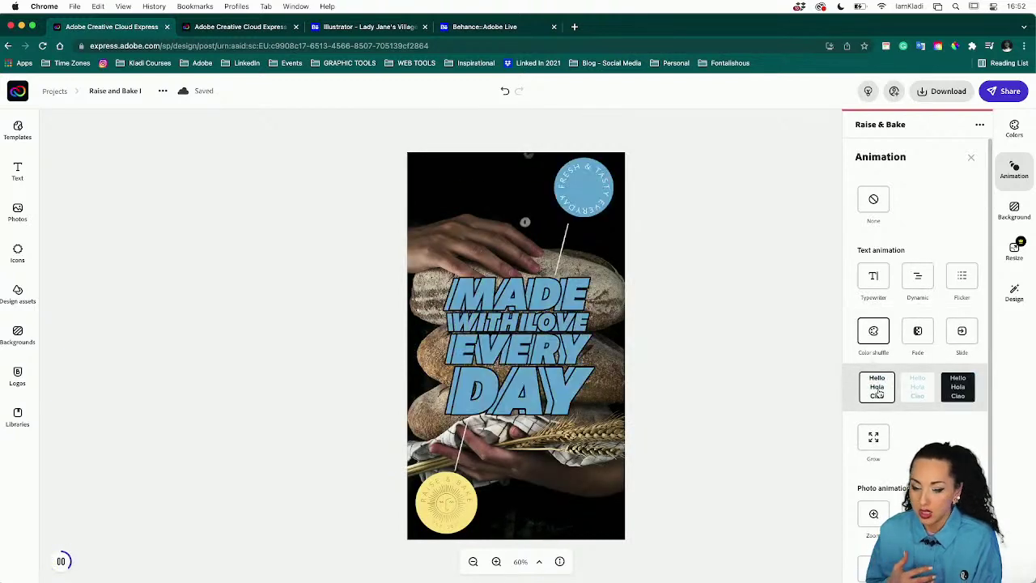
click(917, 389)
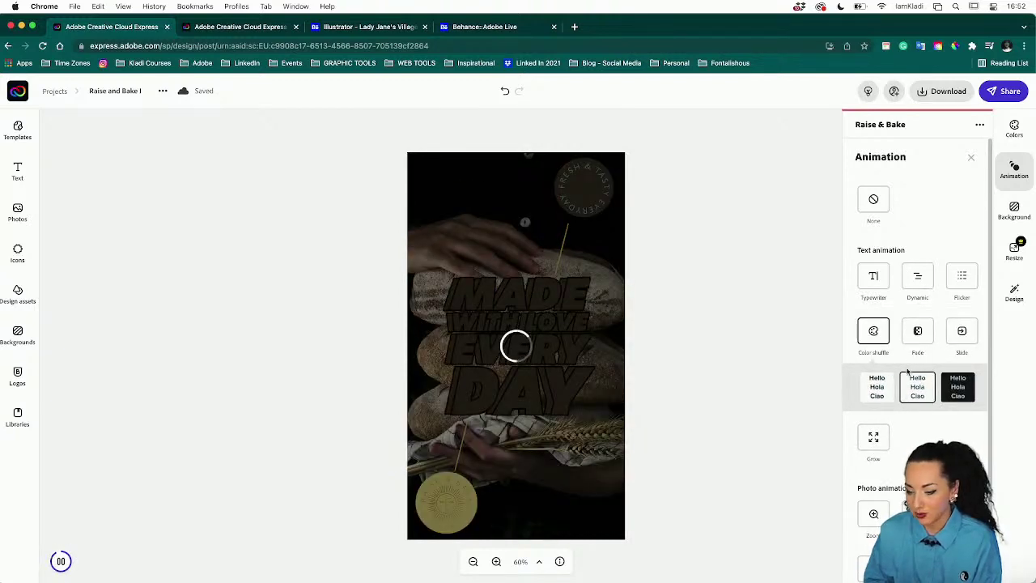
click(913, 336)
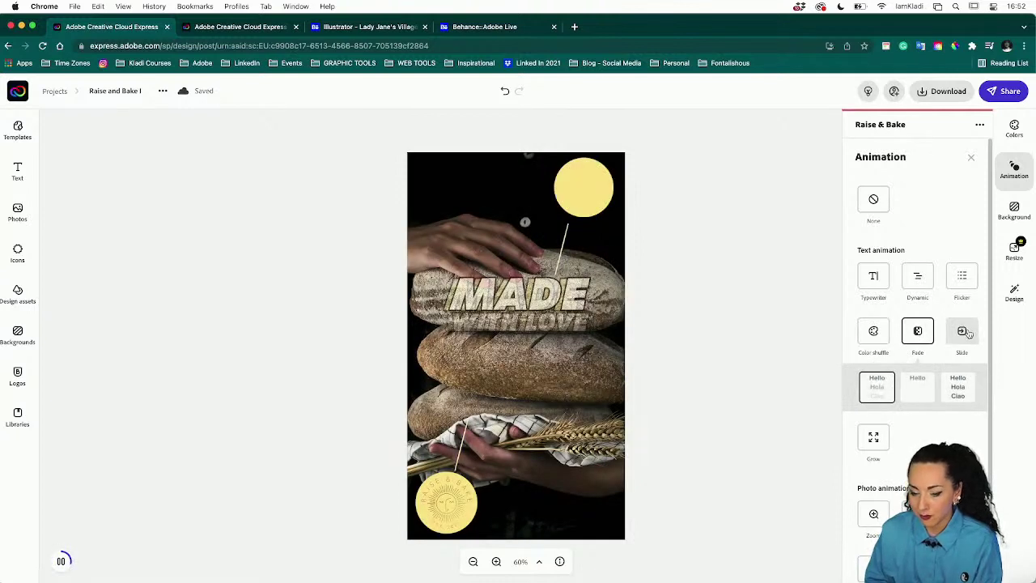
click(693, 414)
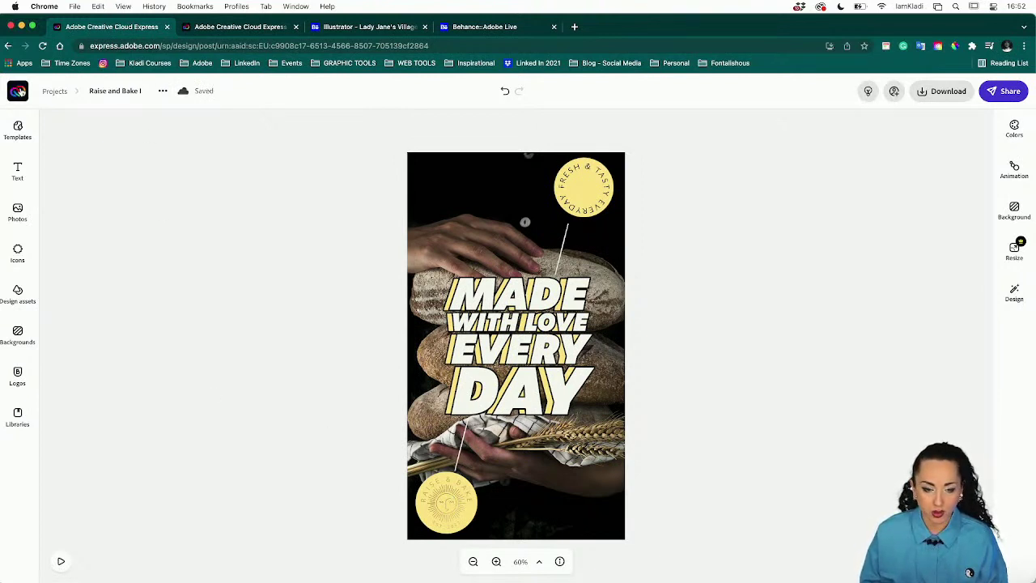
- Leave the saved story for the home page and look through the list of brands
mouse_move(186, 91)
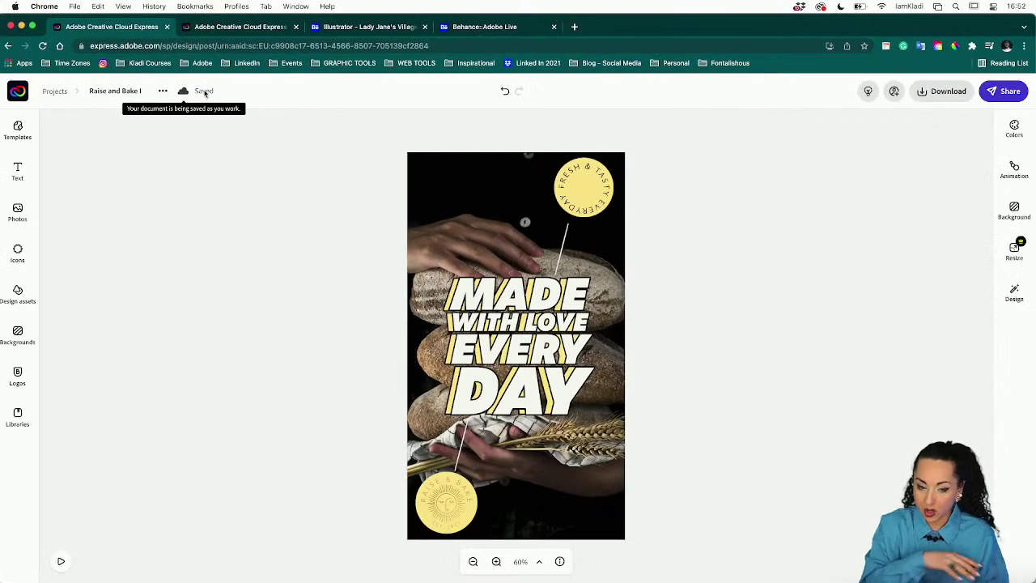
click(20, 93)
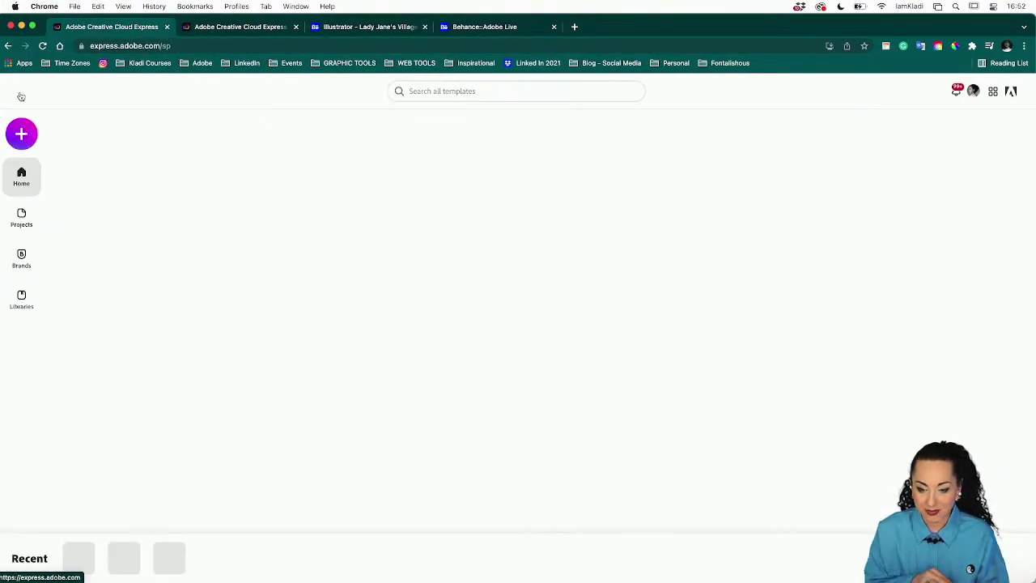
scroll(377, 259, down, 1)
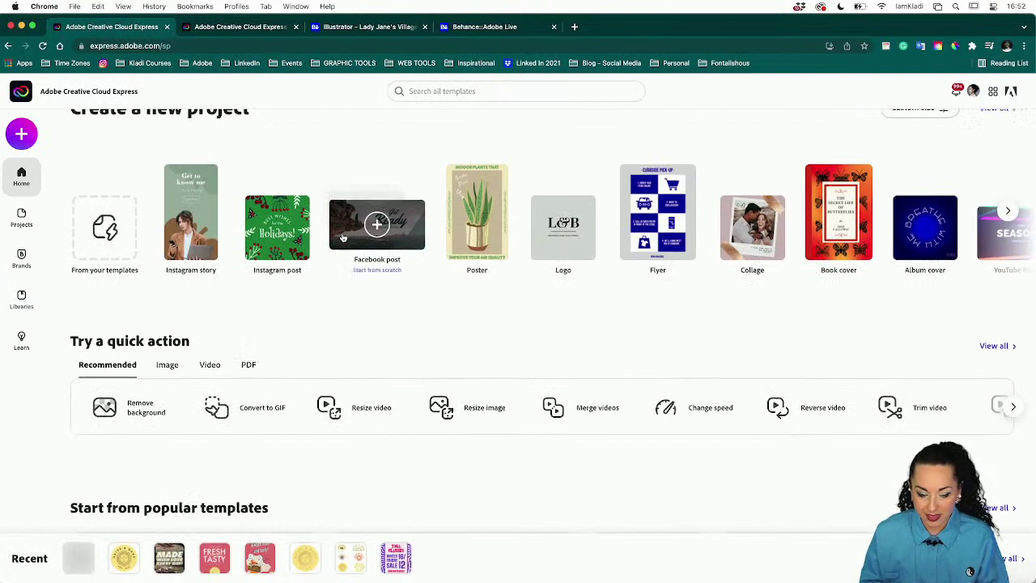
click(22, 259)
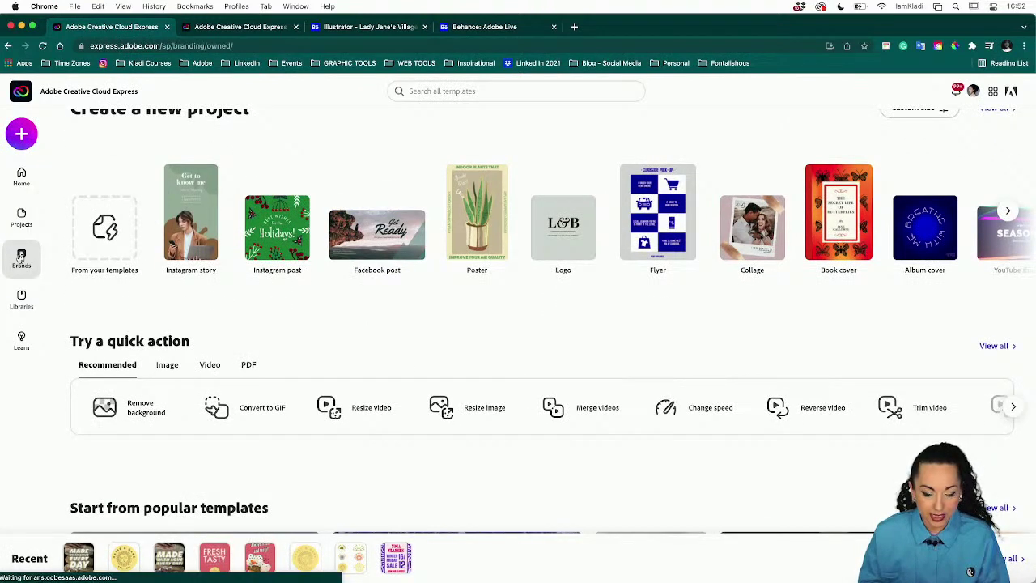
scroll(516, 473, down, 3)
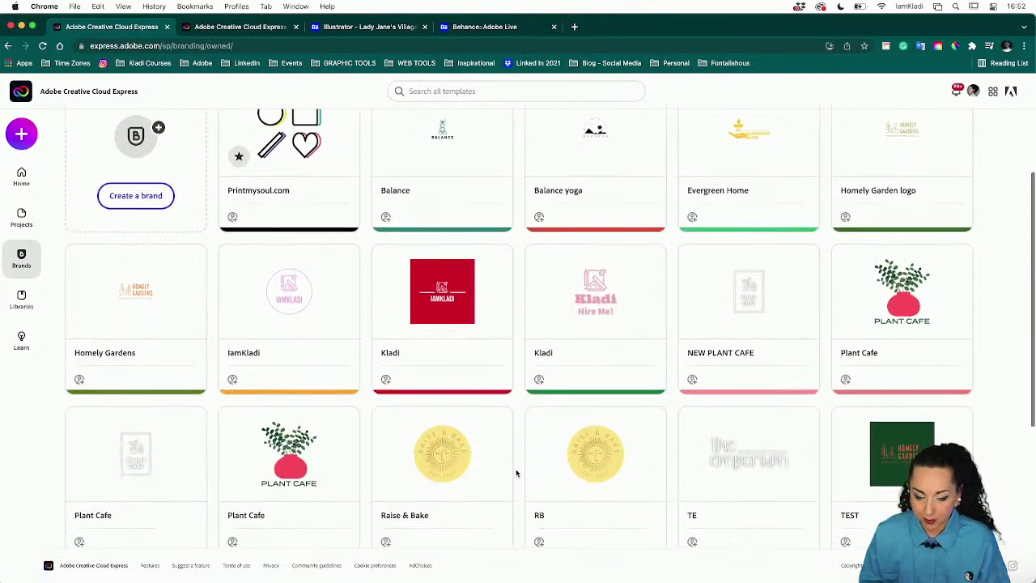
- Open the recent Bakery logo 00 copy project and download it as a PNG with a transparent background
click(22, 178)
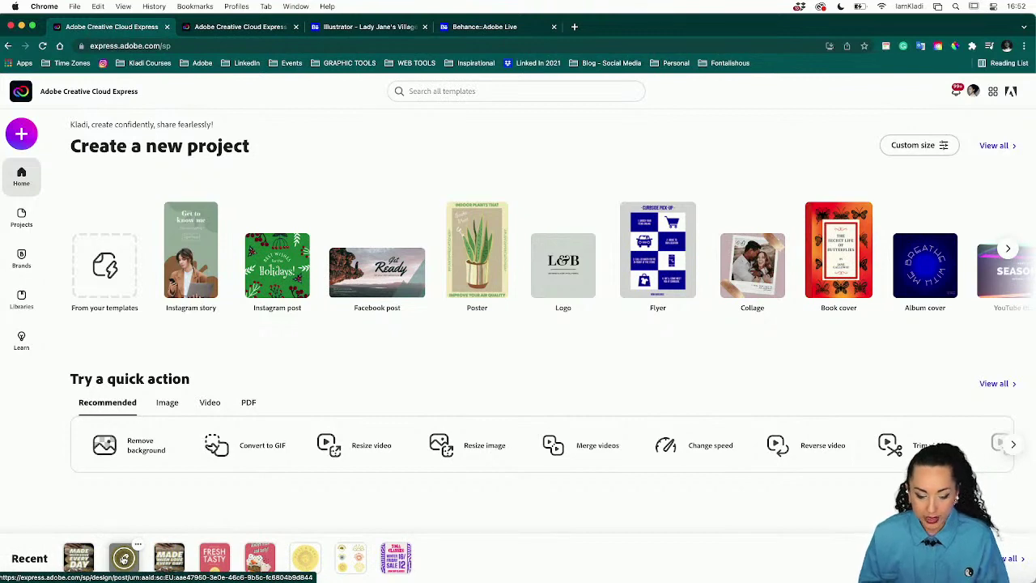
click(124, 559)
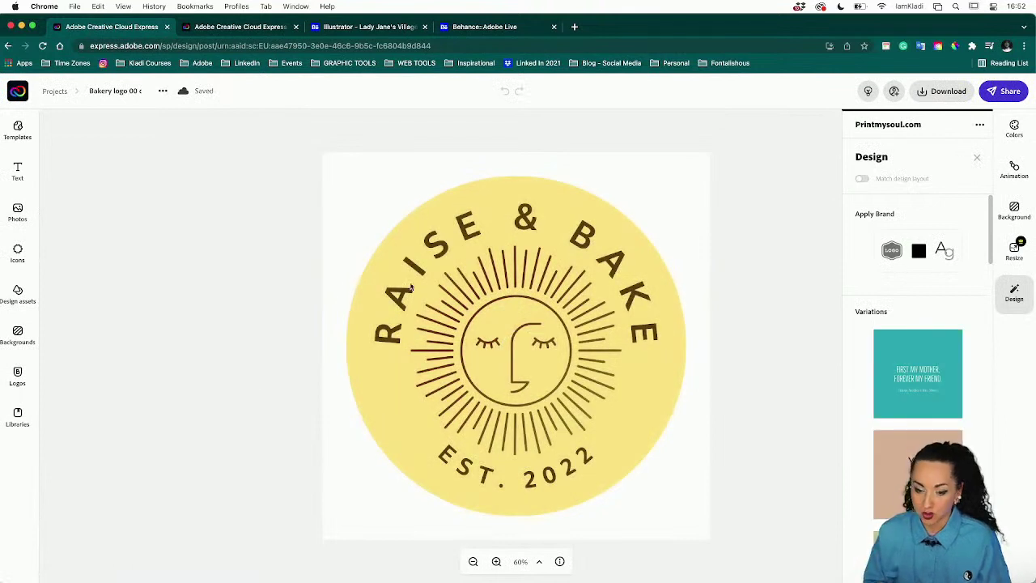
click(442, 248)
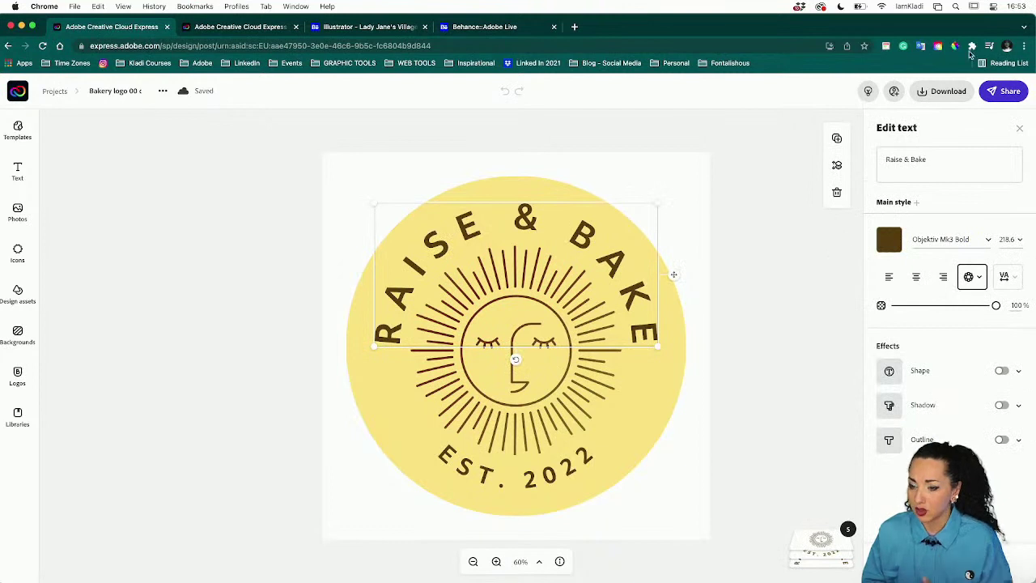
click(800, 181)
click(939, 92)
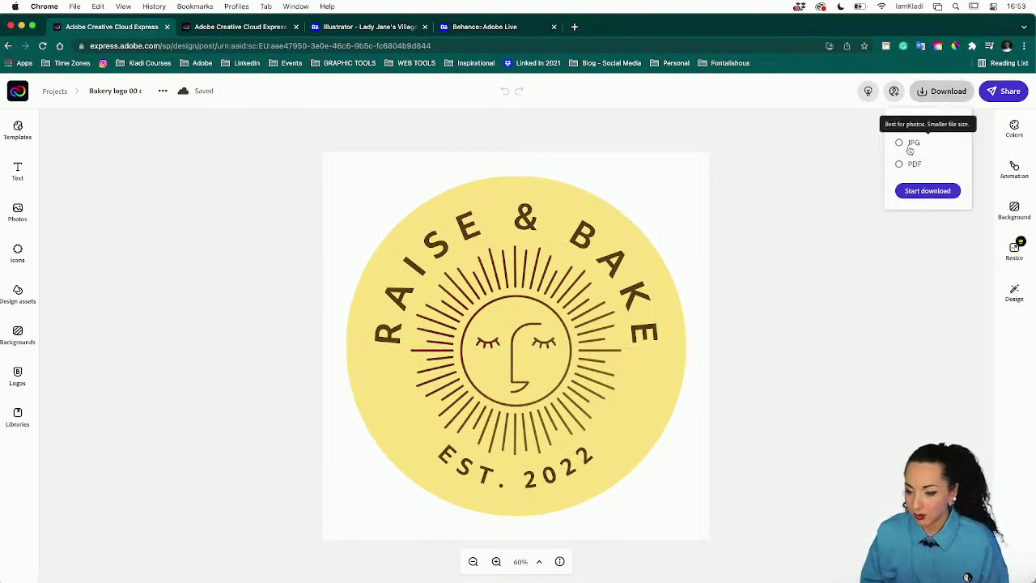
click(935, 192)
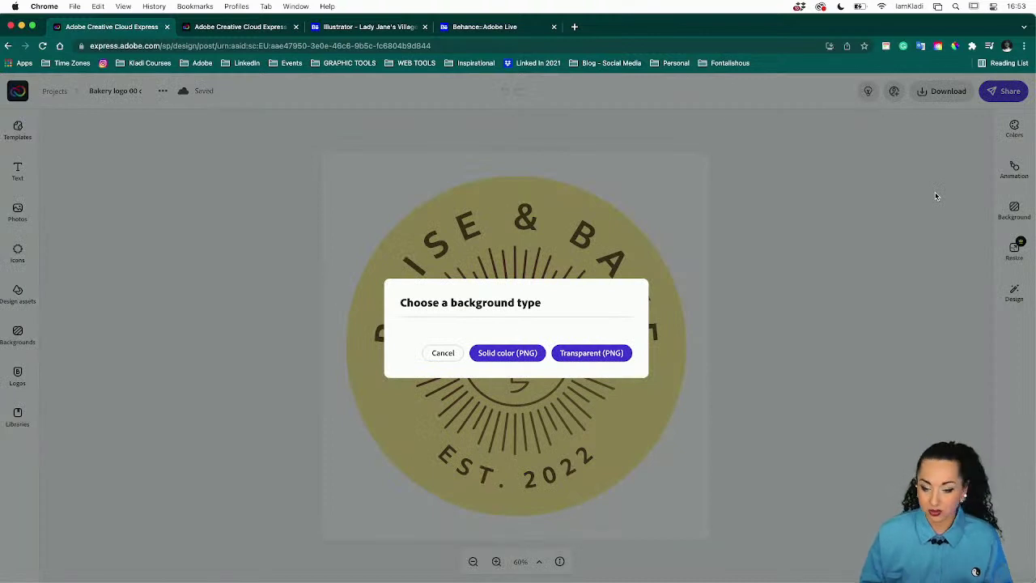
click(591, 353)
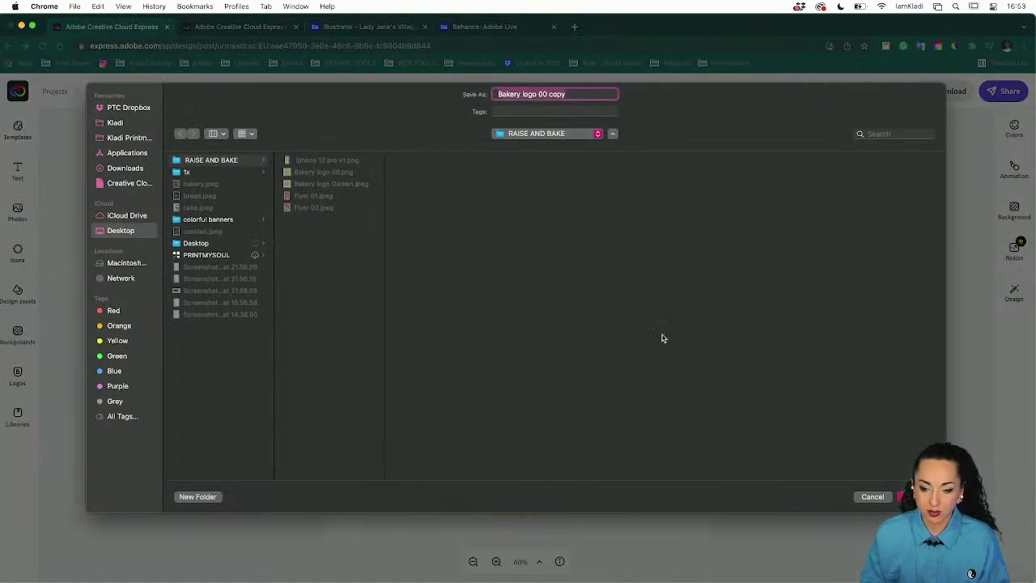
- Save the exported logo as "Bakery logo dark" in the RAISE AND BAKE folder
click(212, 160)
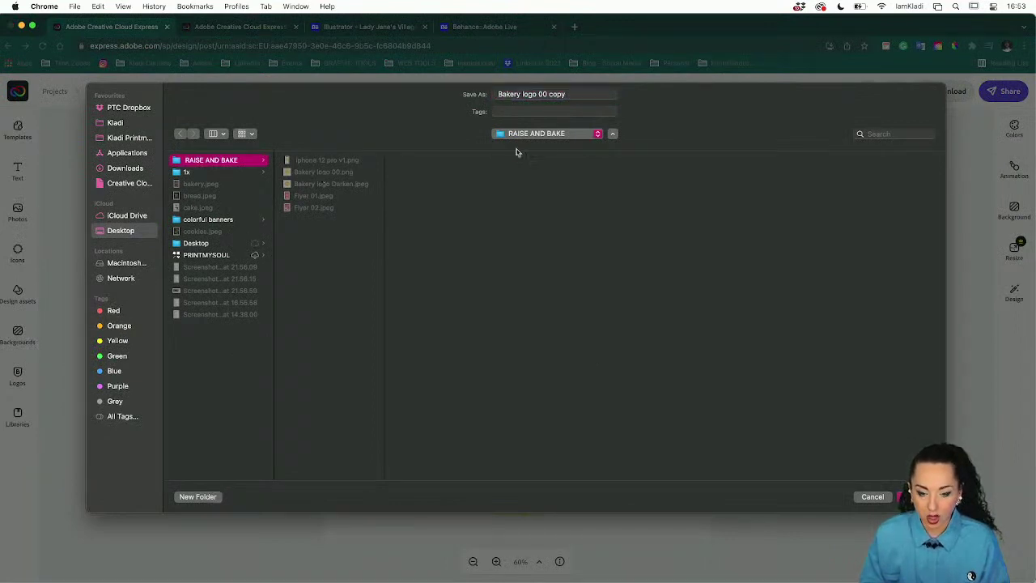
click(560, 94)
key(BackSpace)
key(BackSpace)
key(BackSpace)
key(BackSpace)
key(BackSpace)
click(564, 99)
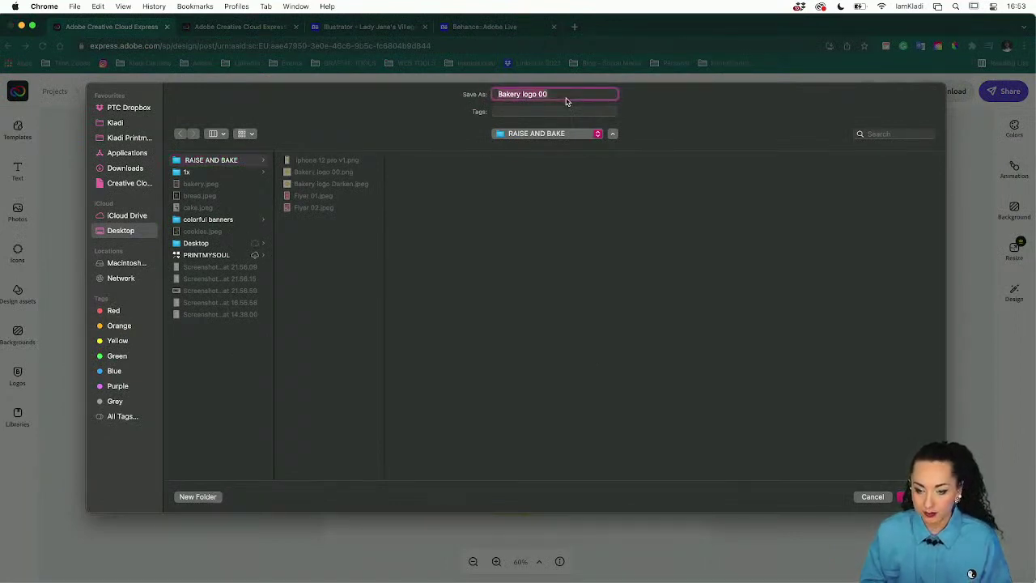
click(566, 90)
key(BackSpace)
key(BackSpace)
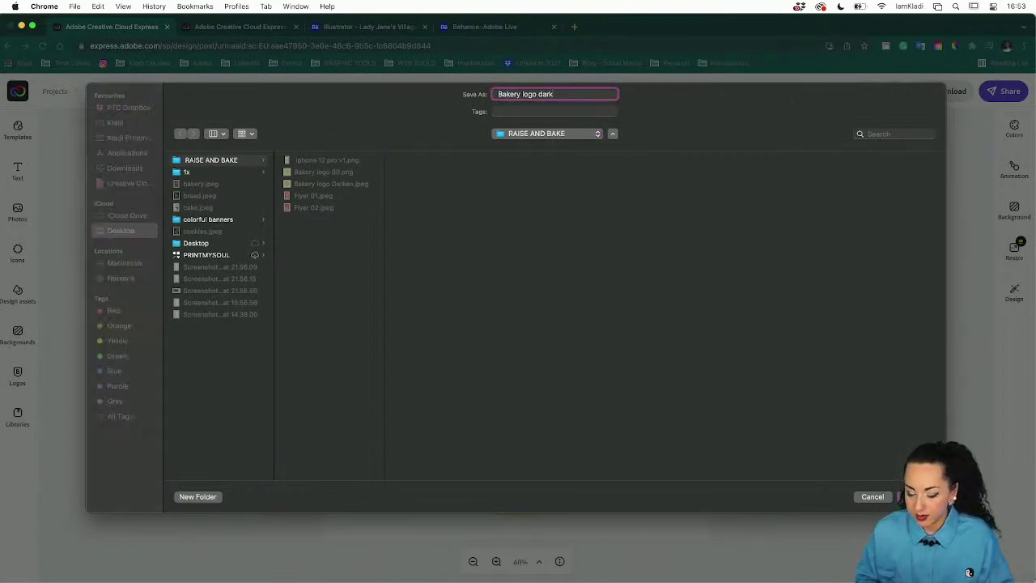
click(905, 496)
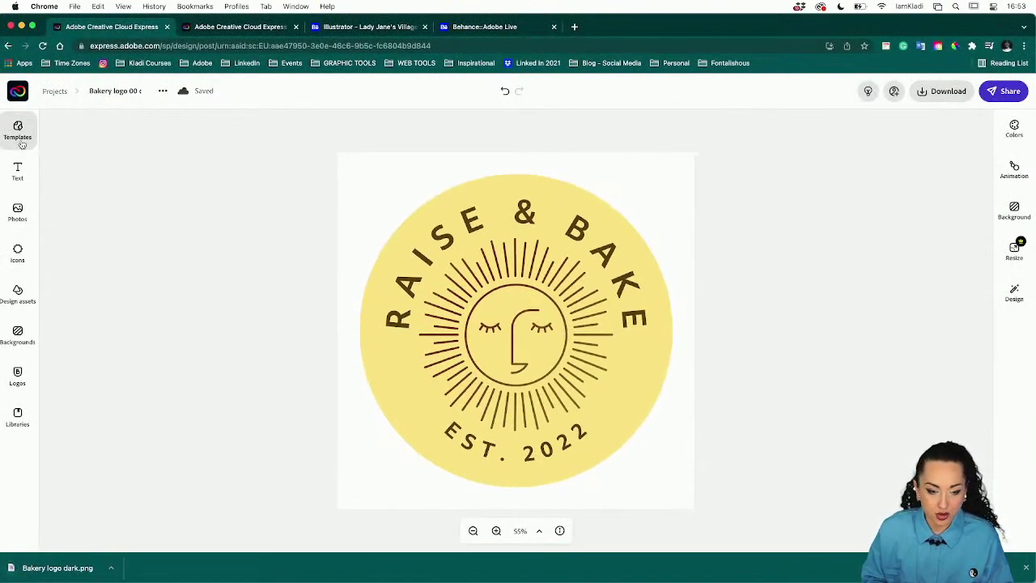
- Return to the home page and open the Raise & Bake brand for managing
click(20, 95)
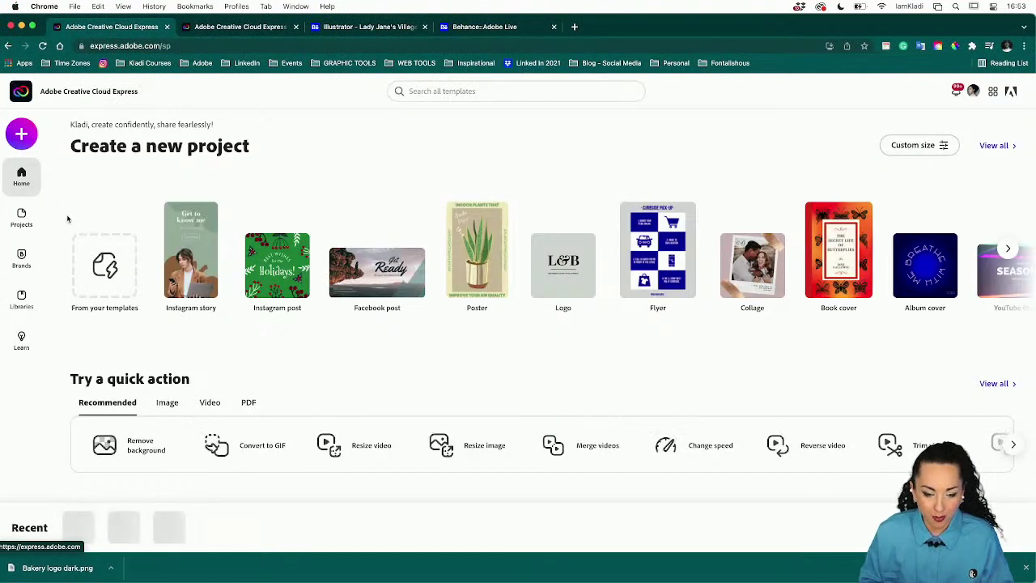
scroll(86, 332, down, 3)
scroll(86, 332, down, 1)
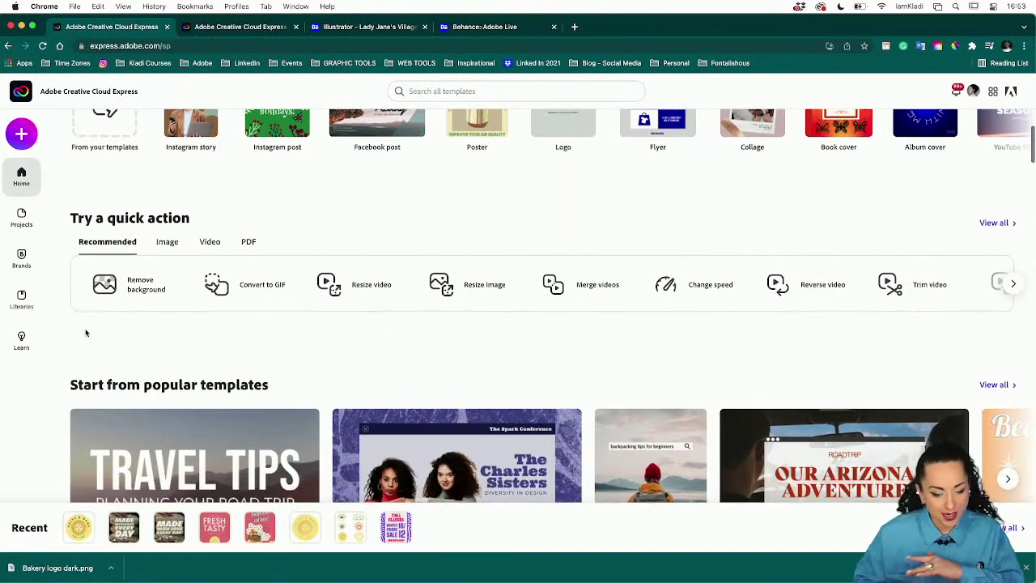
scroll(65, 283, down, 2)
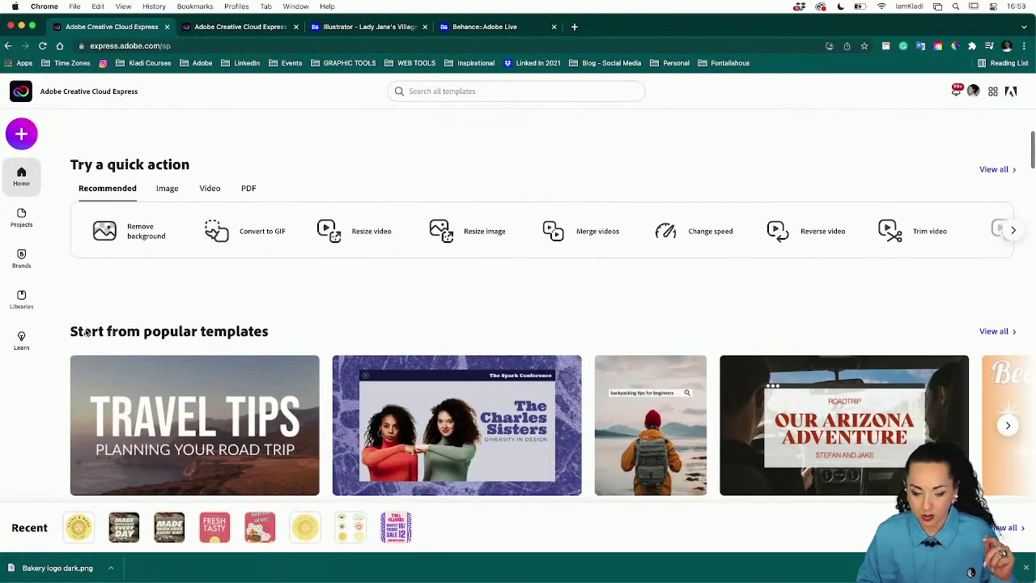
click(22, 258)
scroll(496, 366, down, 5)
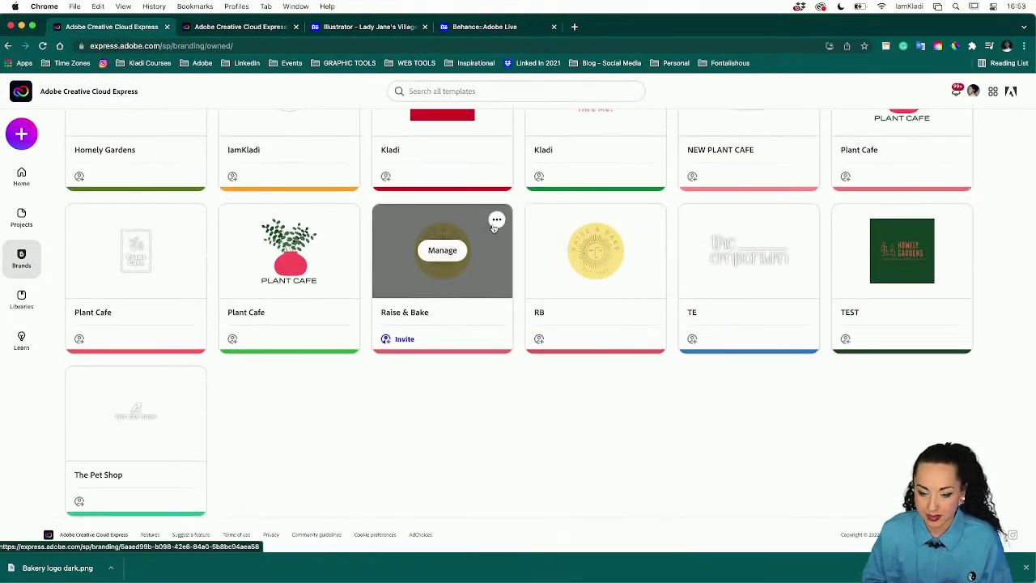
click(453, 251)
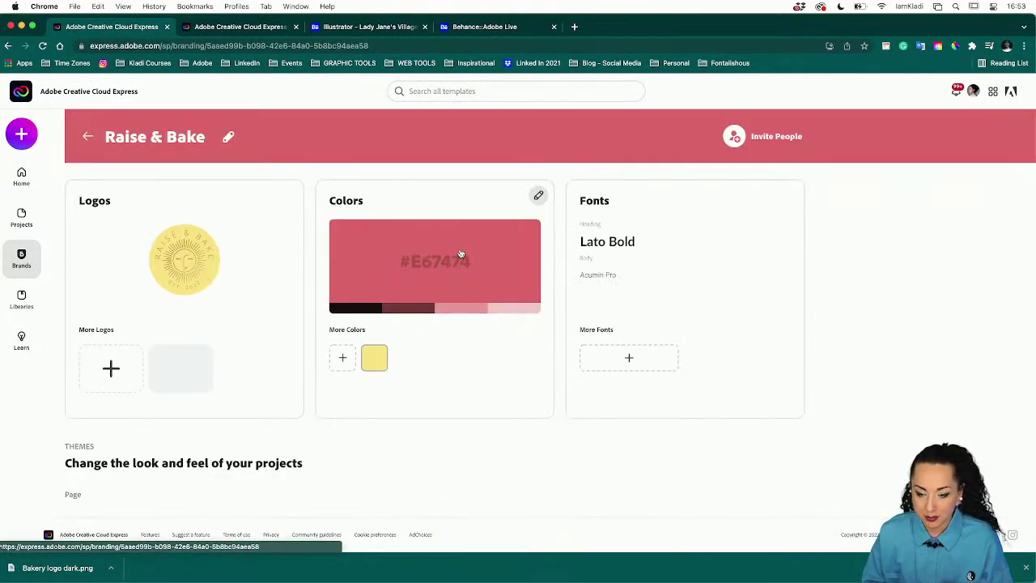
- Upload Bakery logo dark.png from the RAISE AND BAKE folder as an additional logo of the brand
click(111, 367)
click(458, 402)
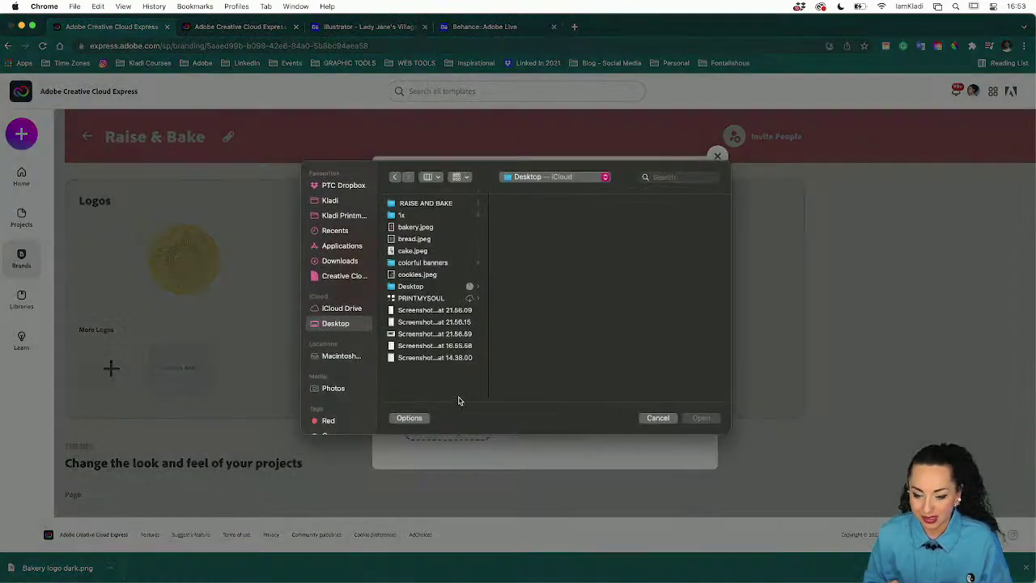
click(427, 203)
click(540, 227)
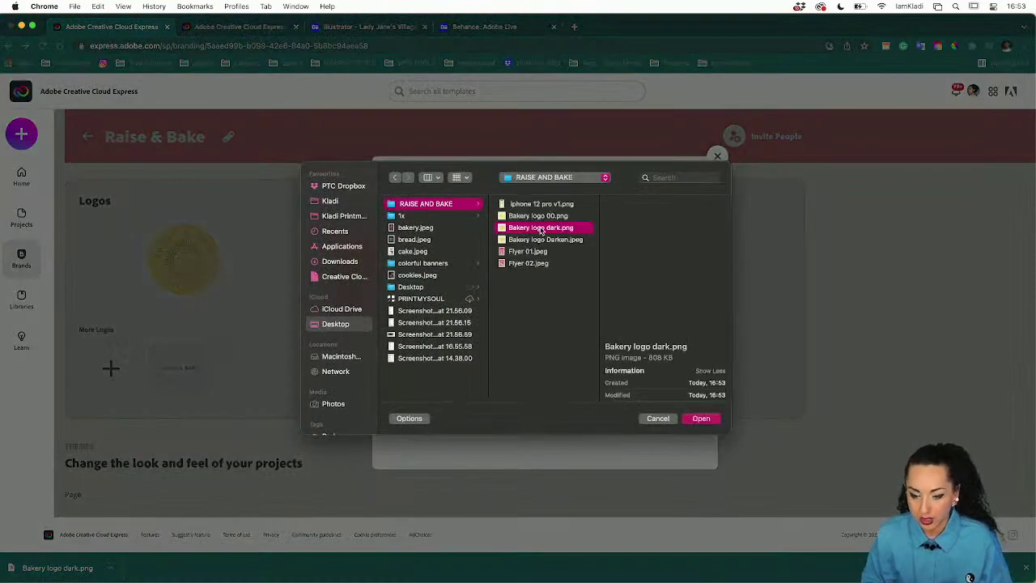
click(698, 418)
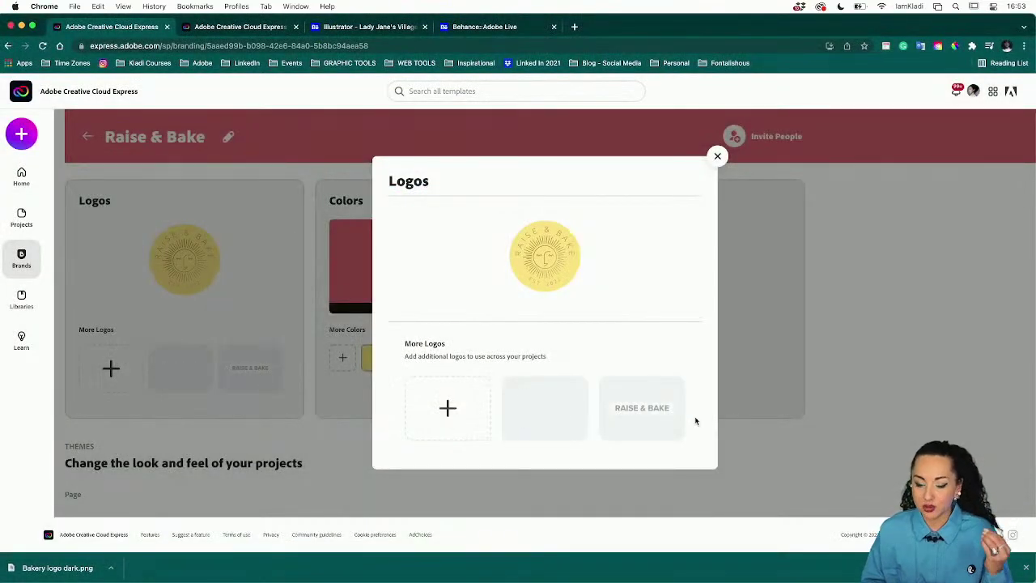
- Close the brand's logo collection and open the "Raise and Bake IG STory" project for editing
click(717, 156)
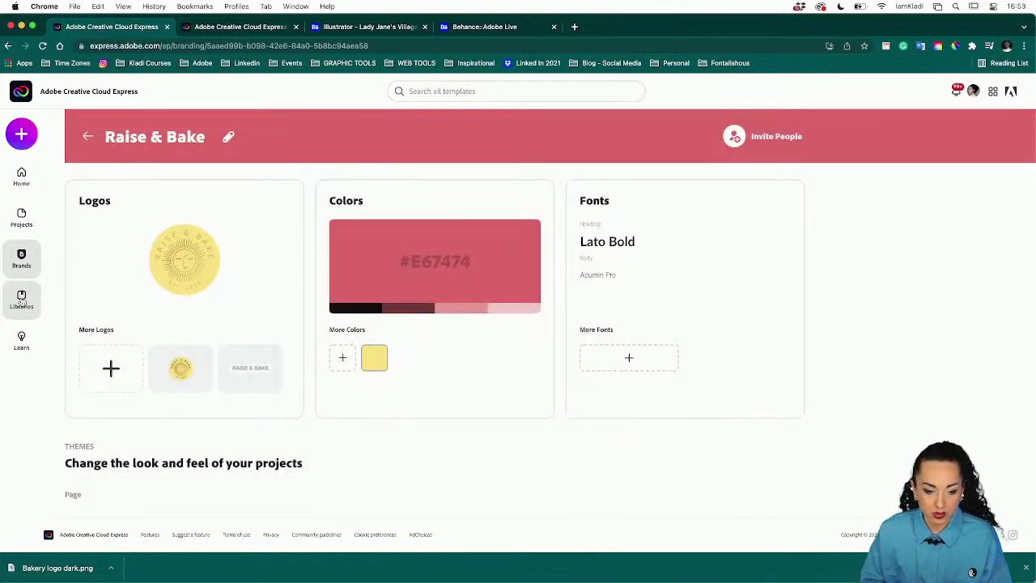
click(21, 217)
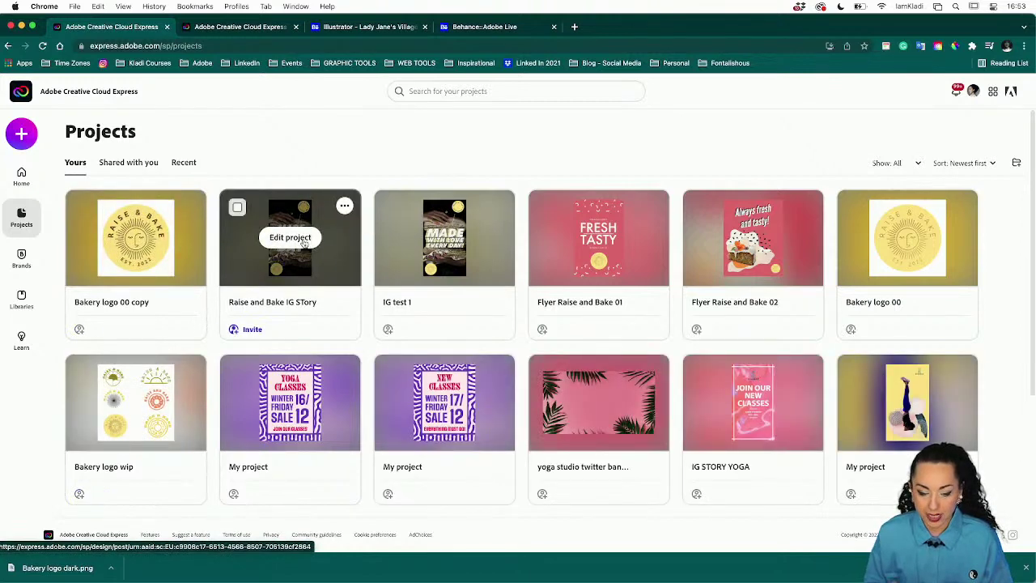
click(303, 243)
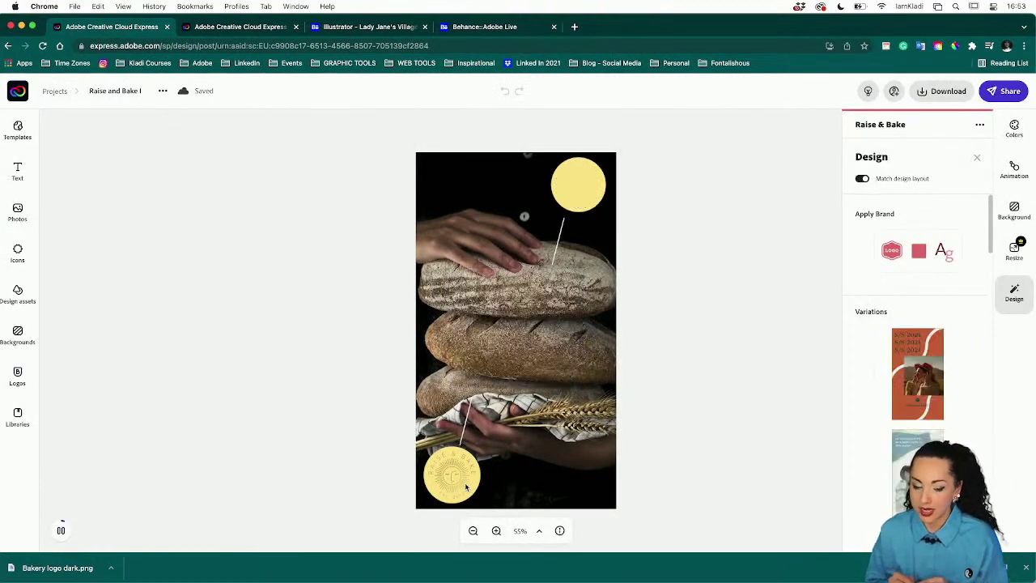
- Add the dark Raise & Bake brand logo to the story, enlarge it to match the light logo and place it directly over that logo
click(465, 485)
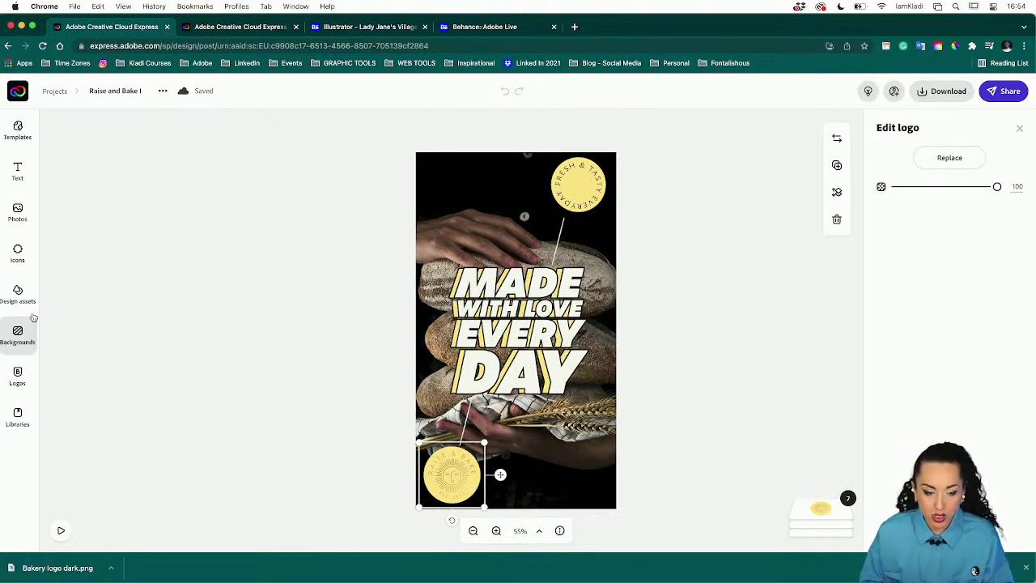
click(16, 385)
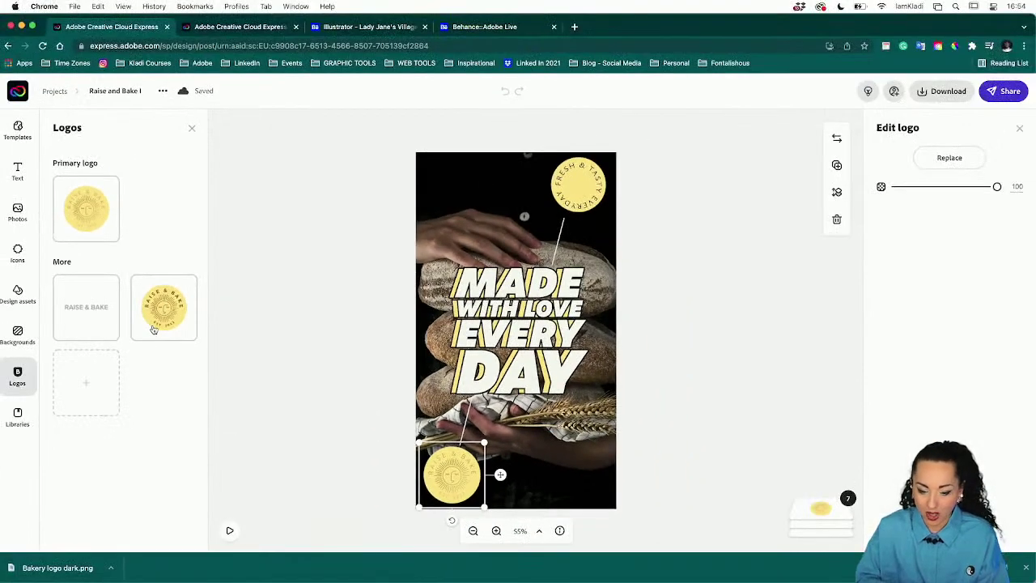
click(154, 330)
click(163, 320)
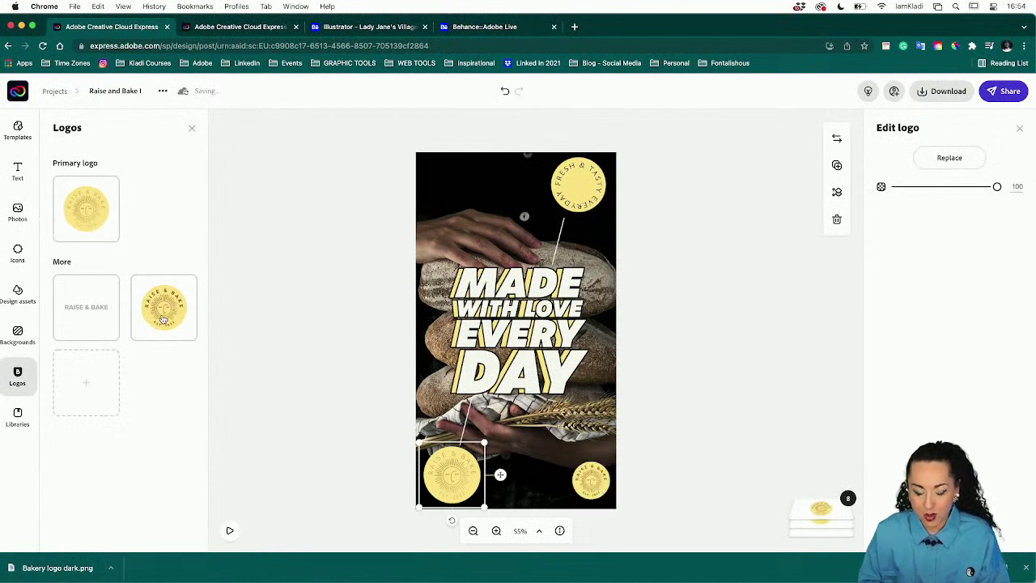
click(596, 474)
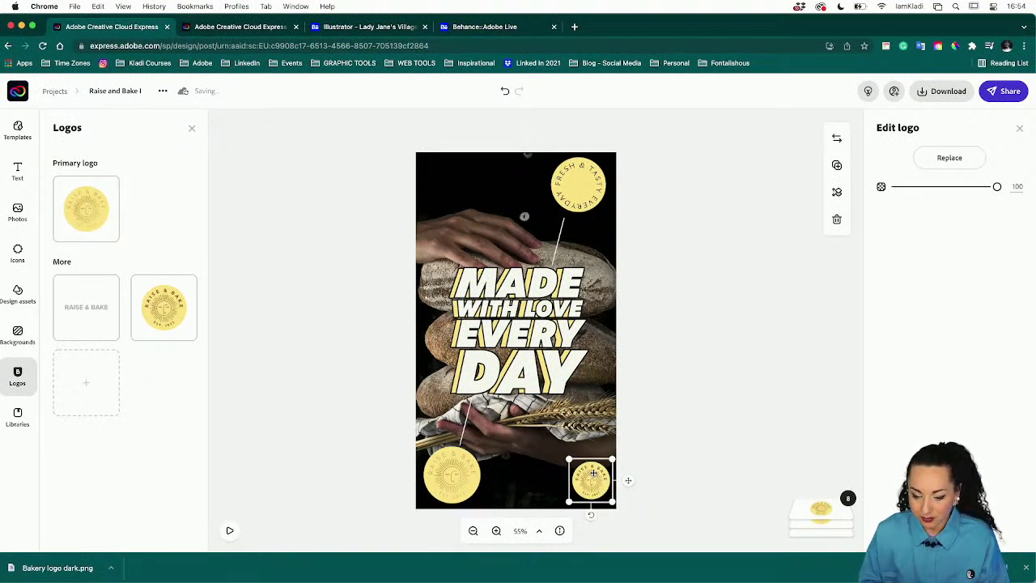
drag(569, 459, 541, 429)
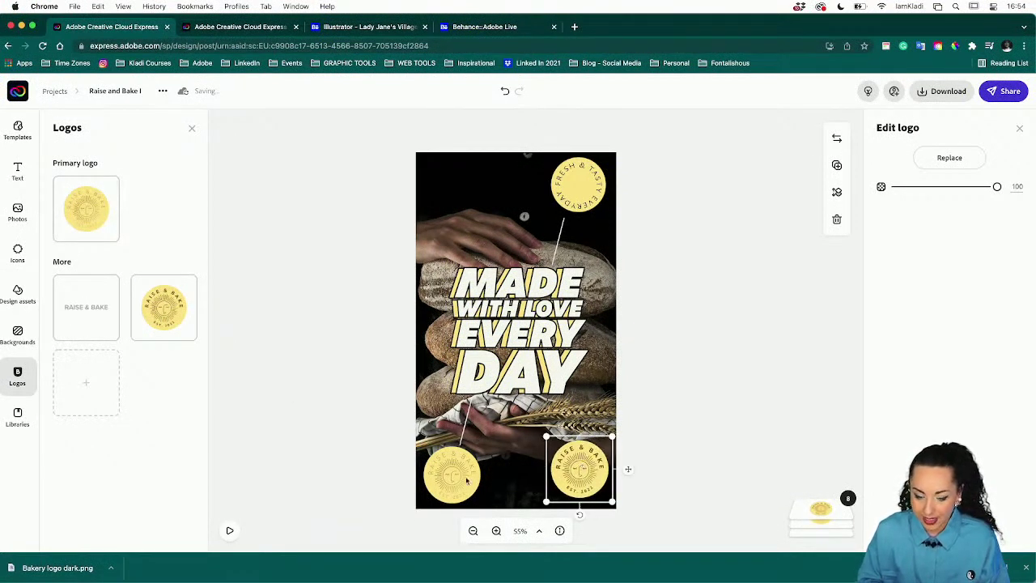
drag(583, 466, 461, 479)
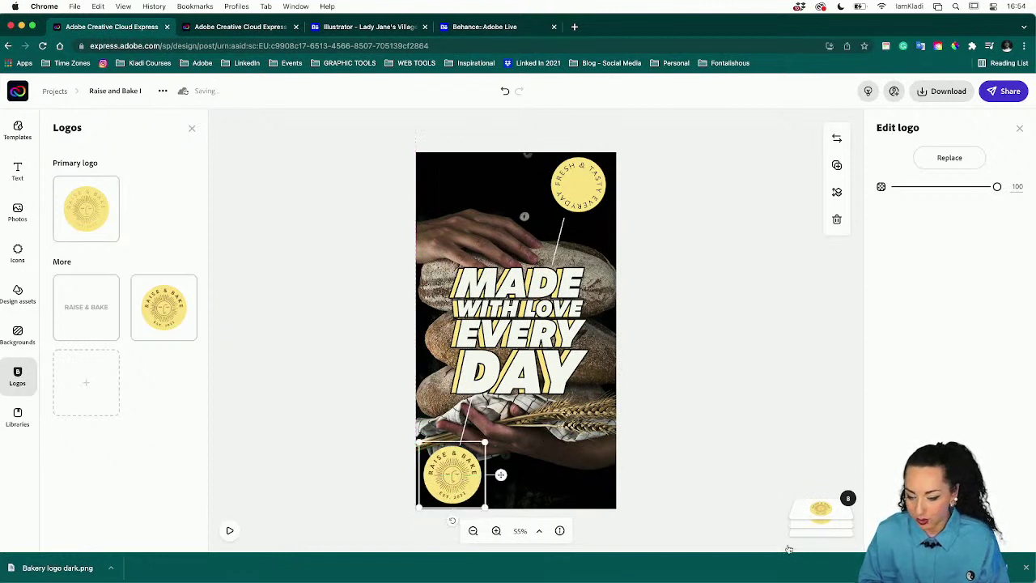
- Delete the old light logo layer beneath the dark logo and clear the selection
click(831, 517)
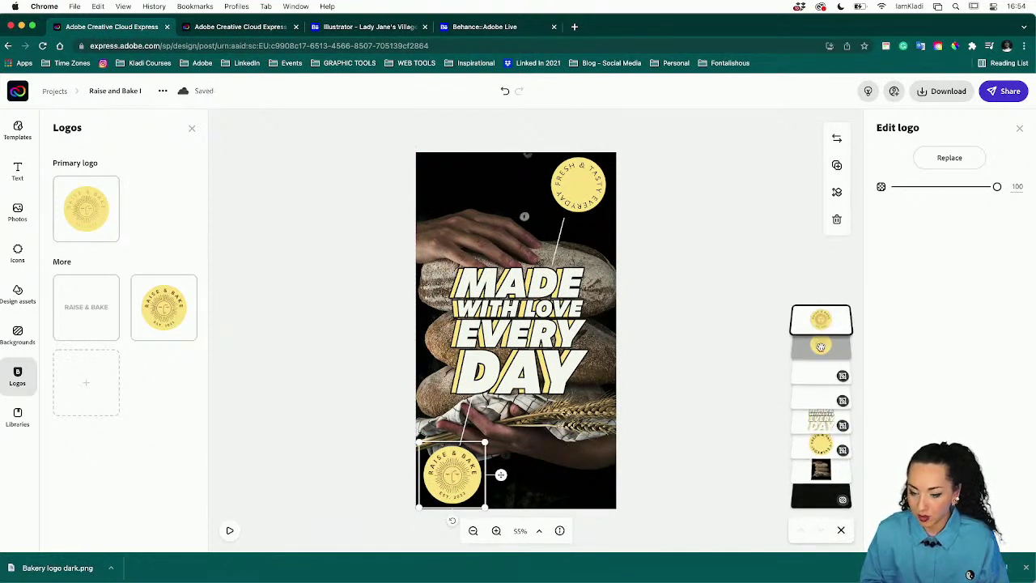
click(837, 219)
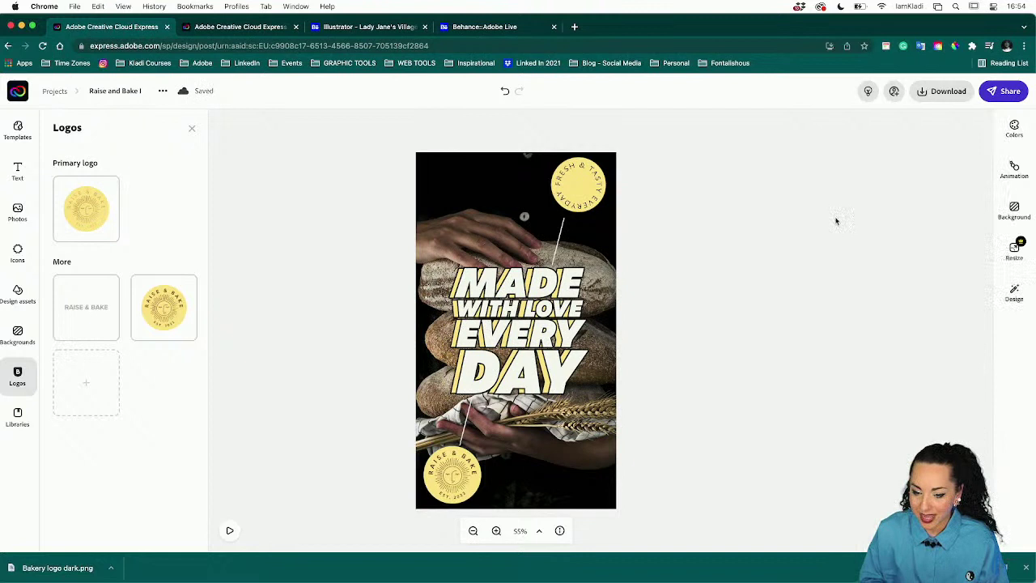
click(764, 262)
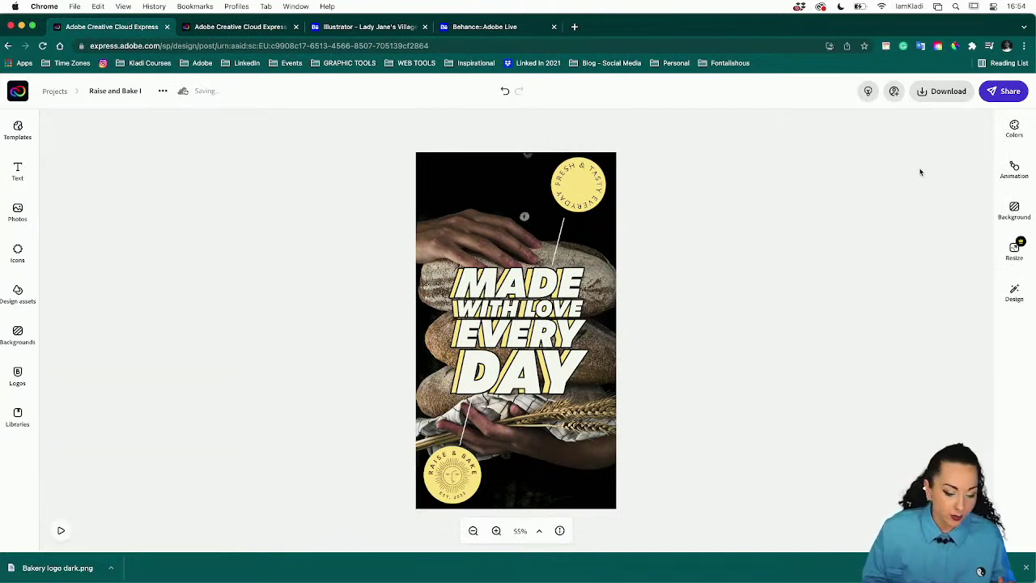
- Download the story as an MP4 video (720p), saving it as "Raise and Bake IG STory" in the RAISE AND BAKE folder
click(931, 92)
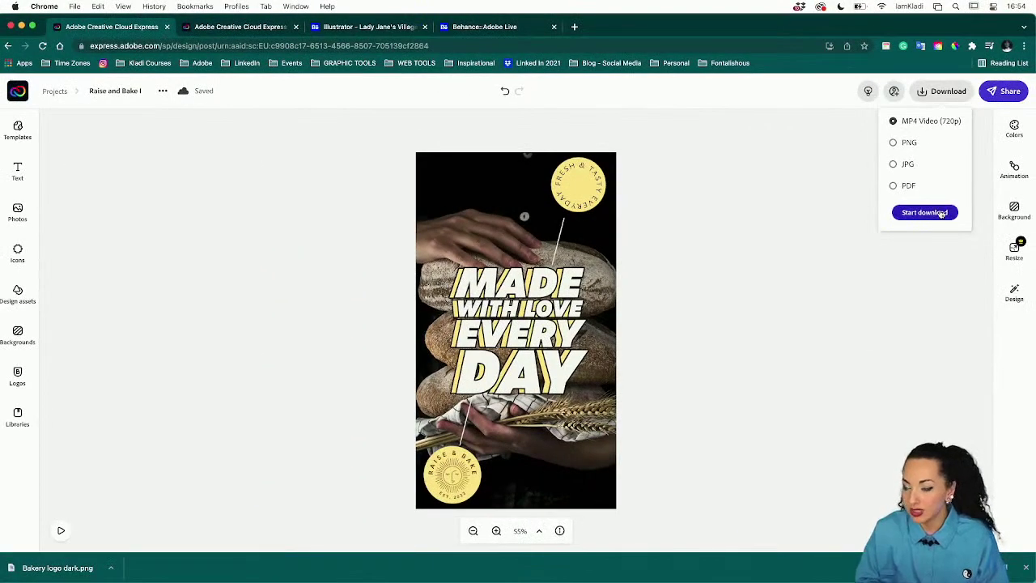
click(925, 213)
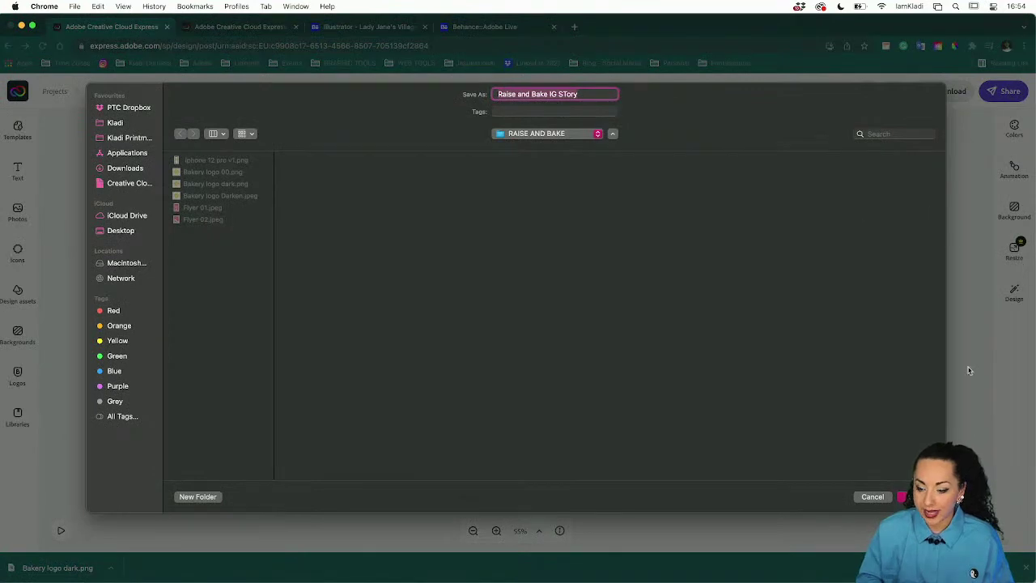
key(Return)
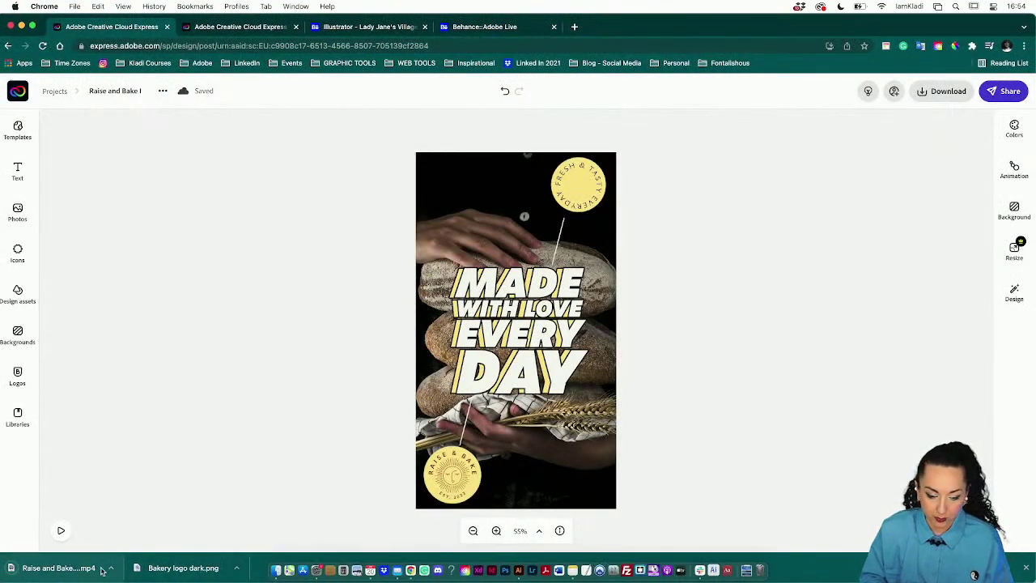
- Open the downloaded story video, play its animation to check it, and close the player
click(111, 568)
click(124, 527)
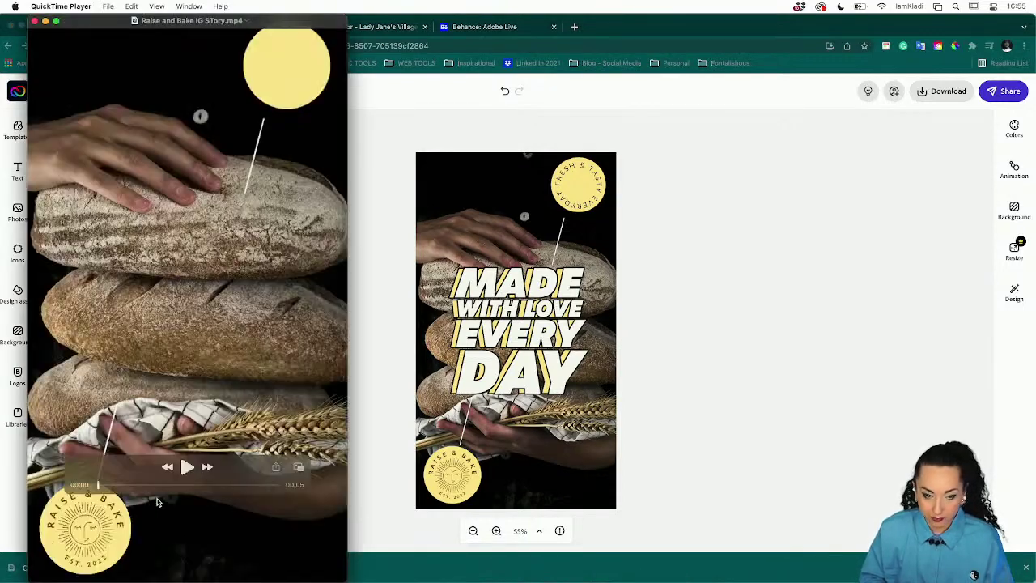
click(187, 467)
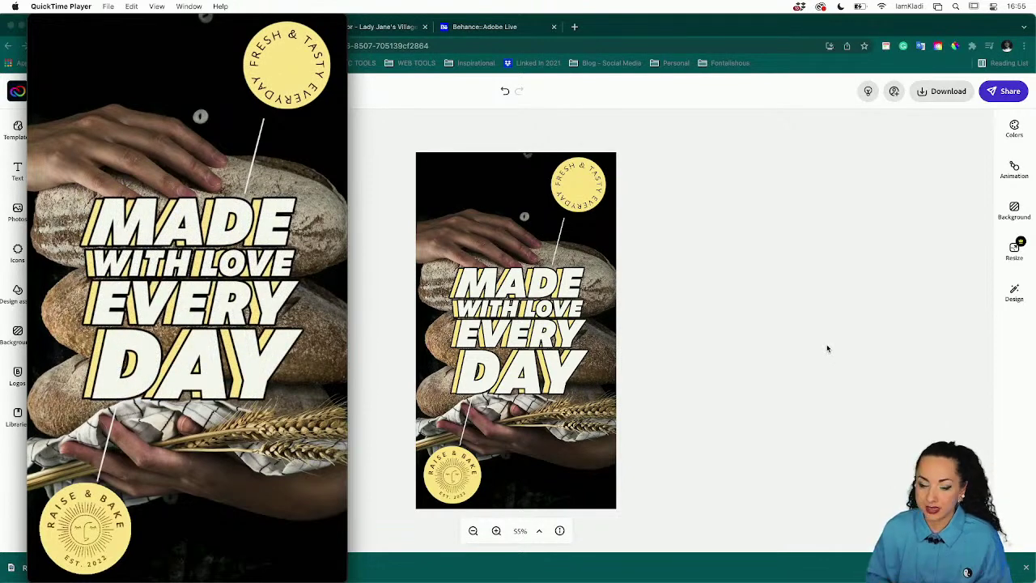
mouse_move(205, 413)
click(186, 467)
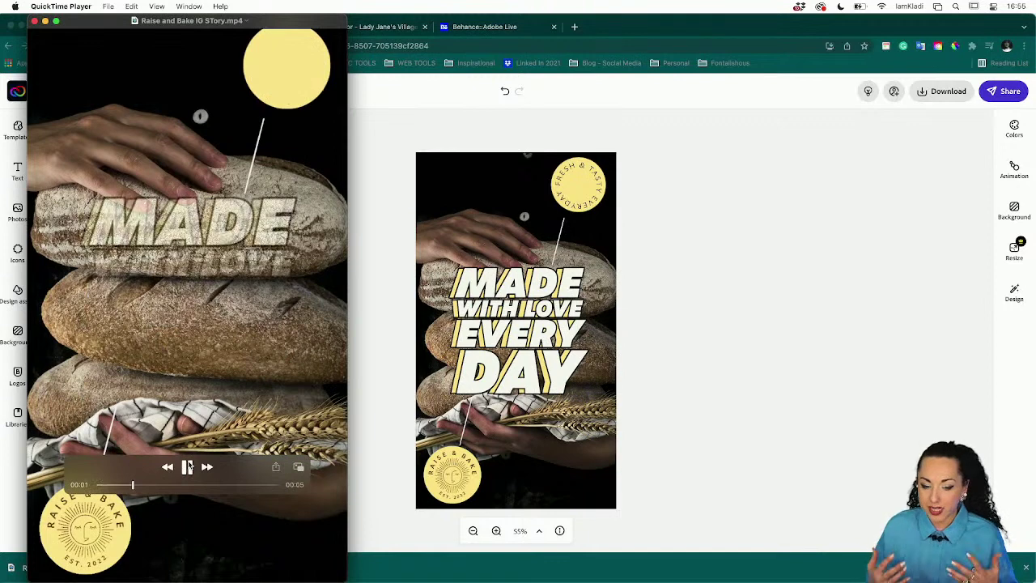
click(35, 21)
- Try the Fade text animation on the story's headline, and switch it to the Dynamic text animation
click(483, 294)
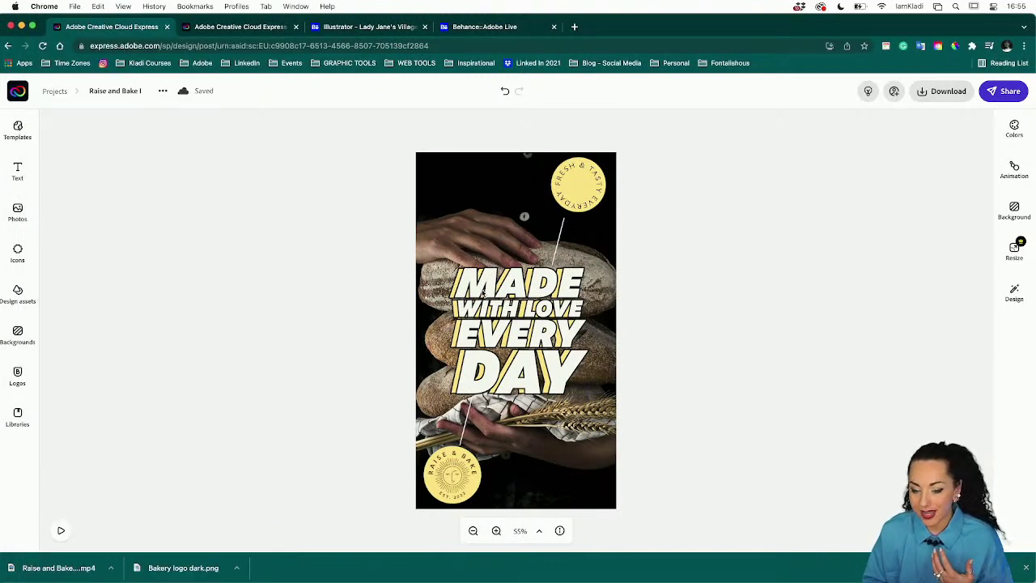
click(538, 290)
click(727, 301)
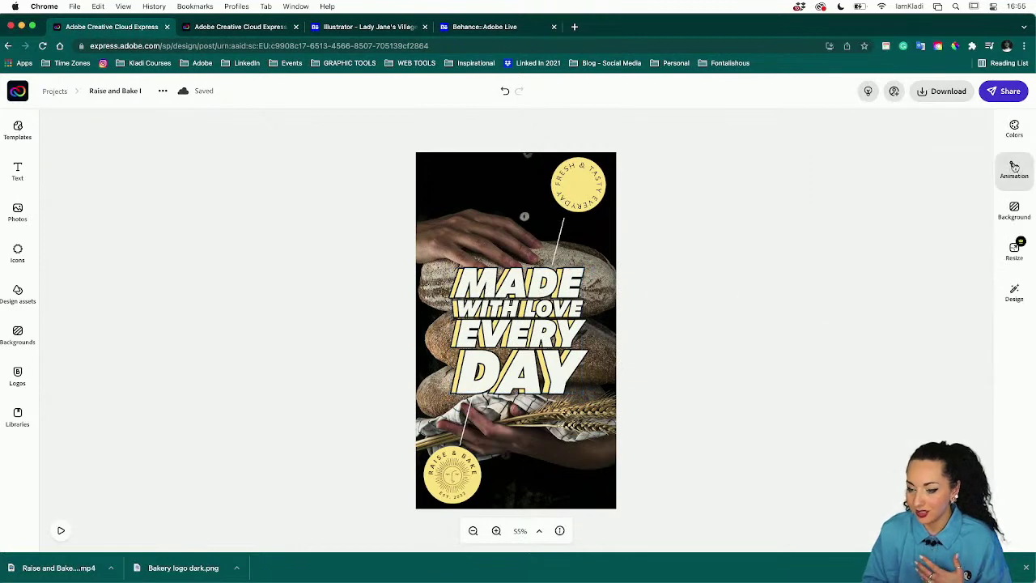
click(1015, 166)
click(917, 330)
click(917, 387)
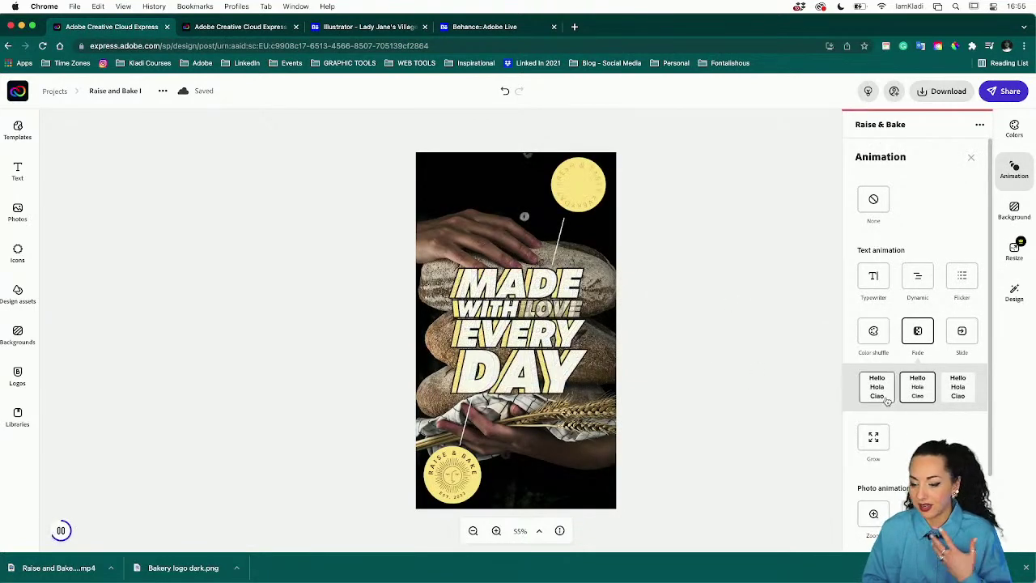
click(917, 277)
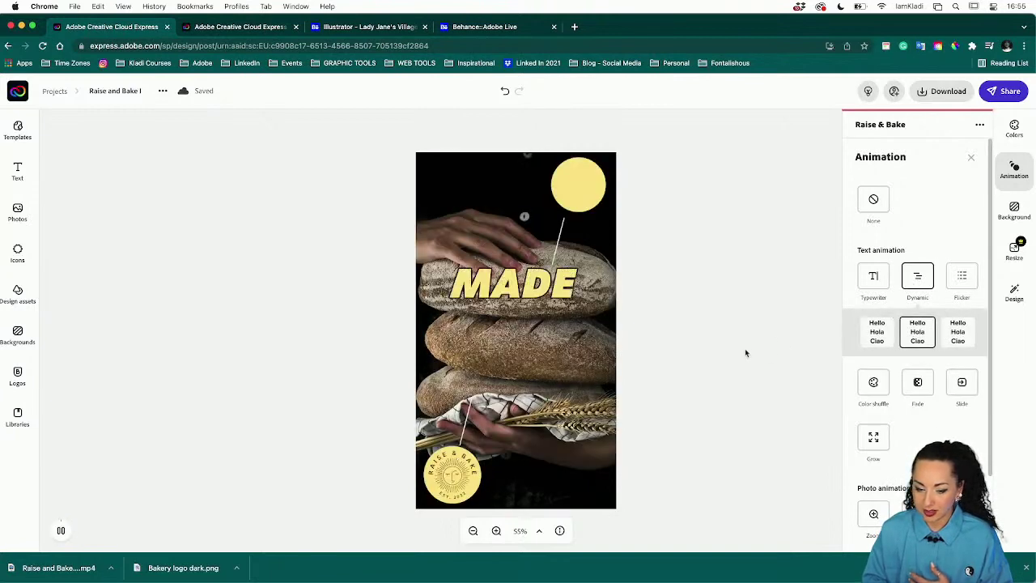